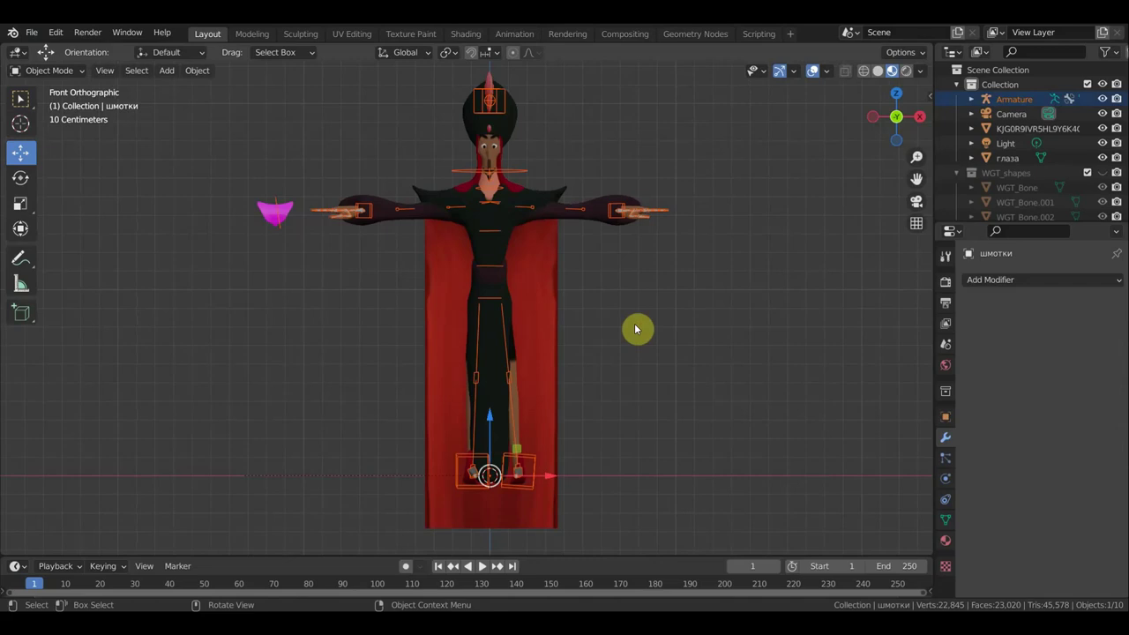
# Select the body mesh джафар and delete its Armature modifier
pyautogui.moveTo(648, 323)
pyautogui.mouseDown(button='middle')
pyautogui.moveTo(502, 341)
pyautogui.moveTo(749, 341)
pyautogui.moveTo(500, 344)
pyautogui.moveTo(662, 346)
pyautogui.moveTo(639, 336)
pyautogui.mouseUp(button='middle')
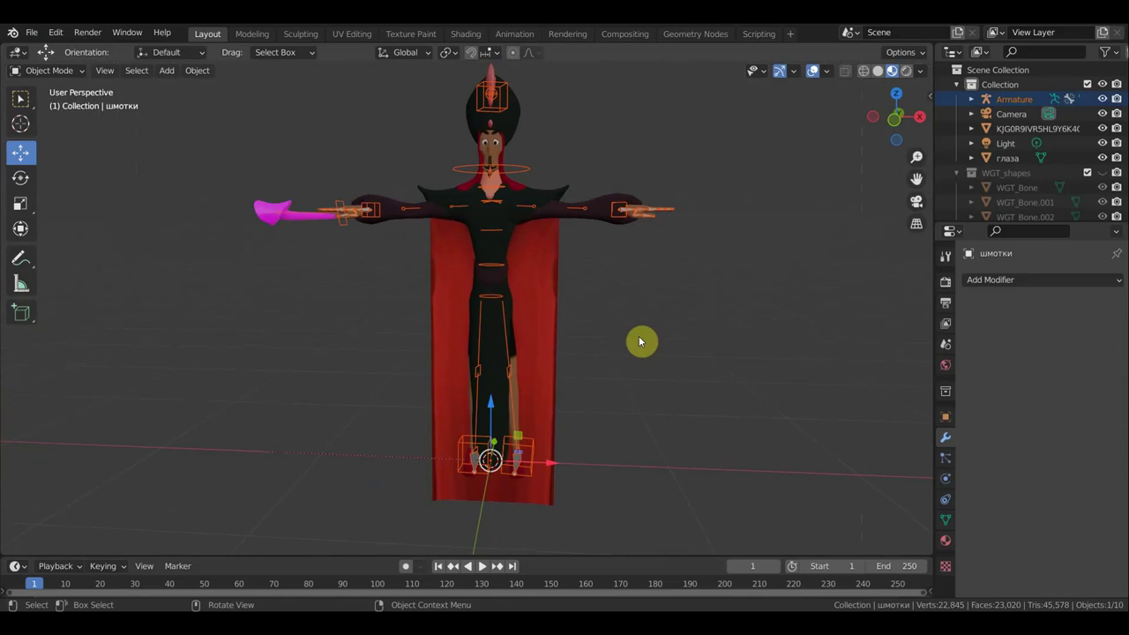
pyautogui.scroll(-1, 638, 336)
pyautogui.scroll(2, 642, 341)
pyautogui.scroll(1, 642, 341)
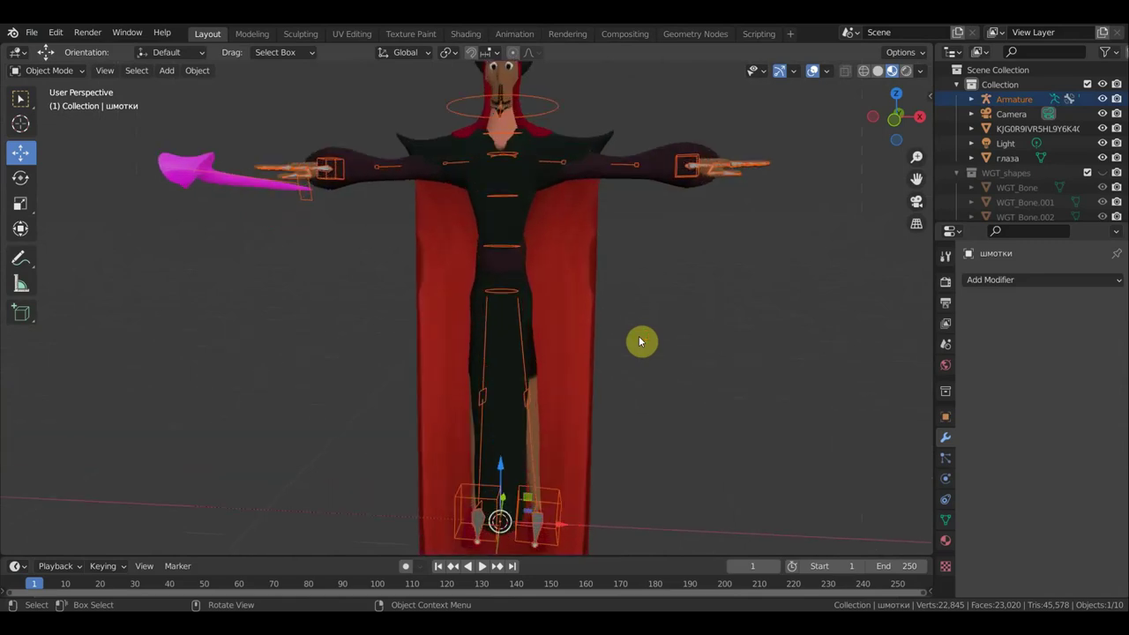
pyautogui.press('KP_1')
pyautogui.scroll(-1, 642, 342)
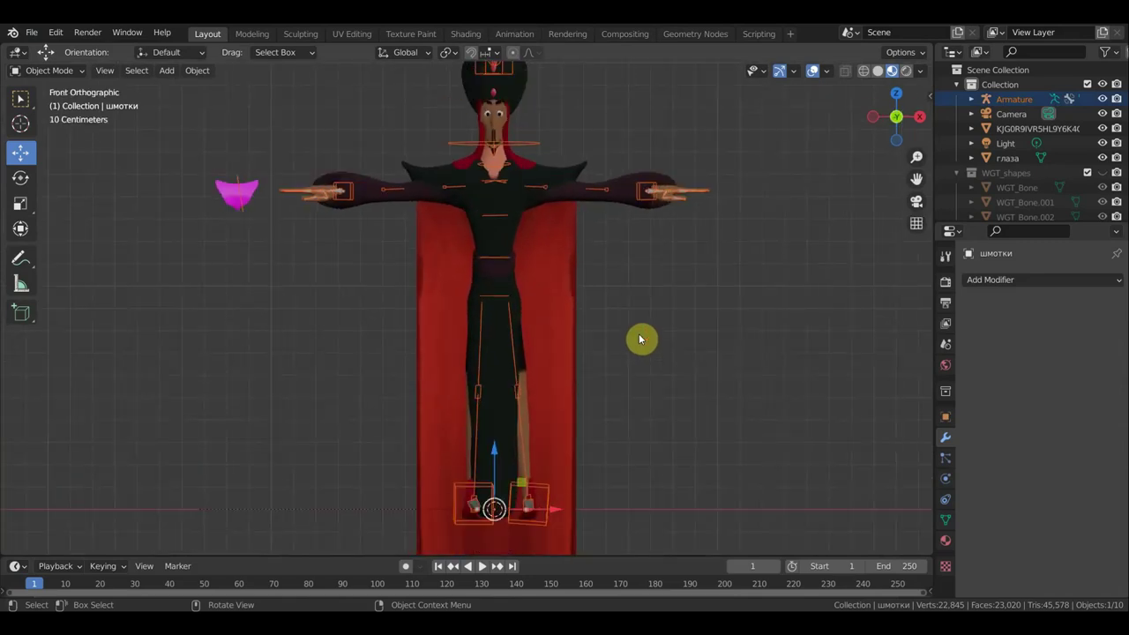
pyautogui.click(527, 404)
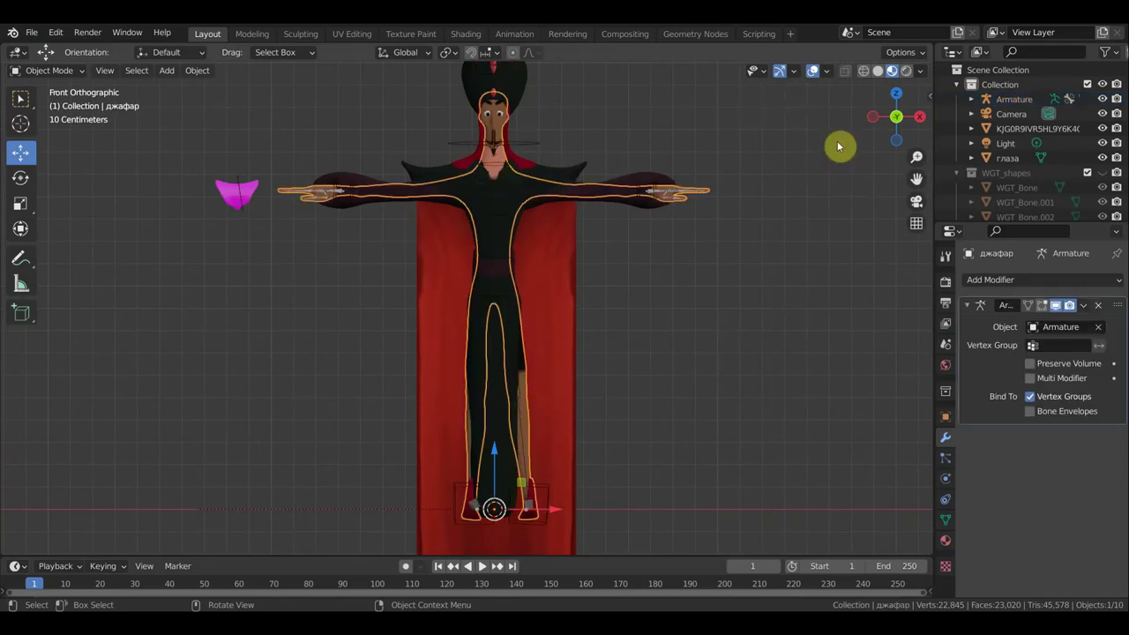
pyautogui.click(1098, 305)
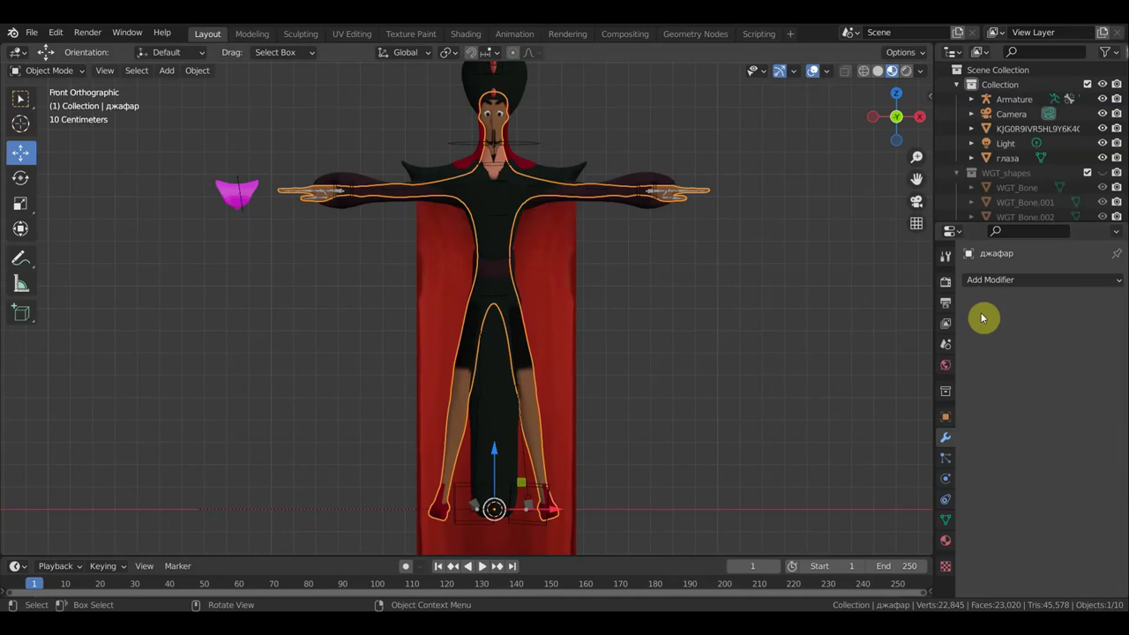
pyautogui.scroll(-2, 723, 265)
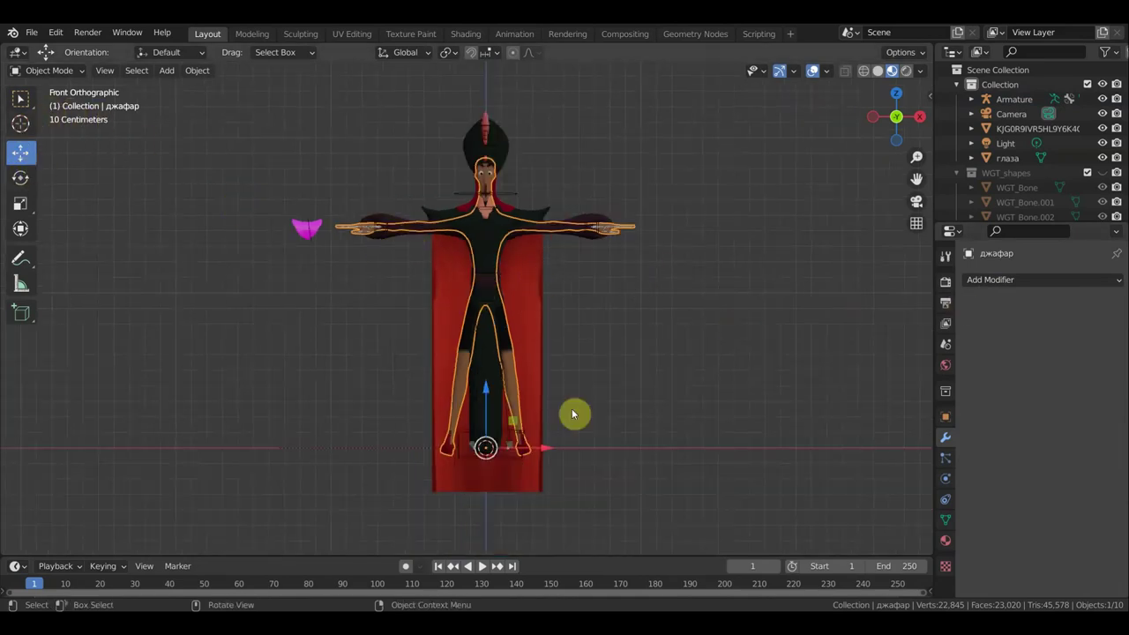
# Test-move the body sideways, undo the move, and select the robe mesh шмотки
pyautogui.press('g')
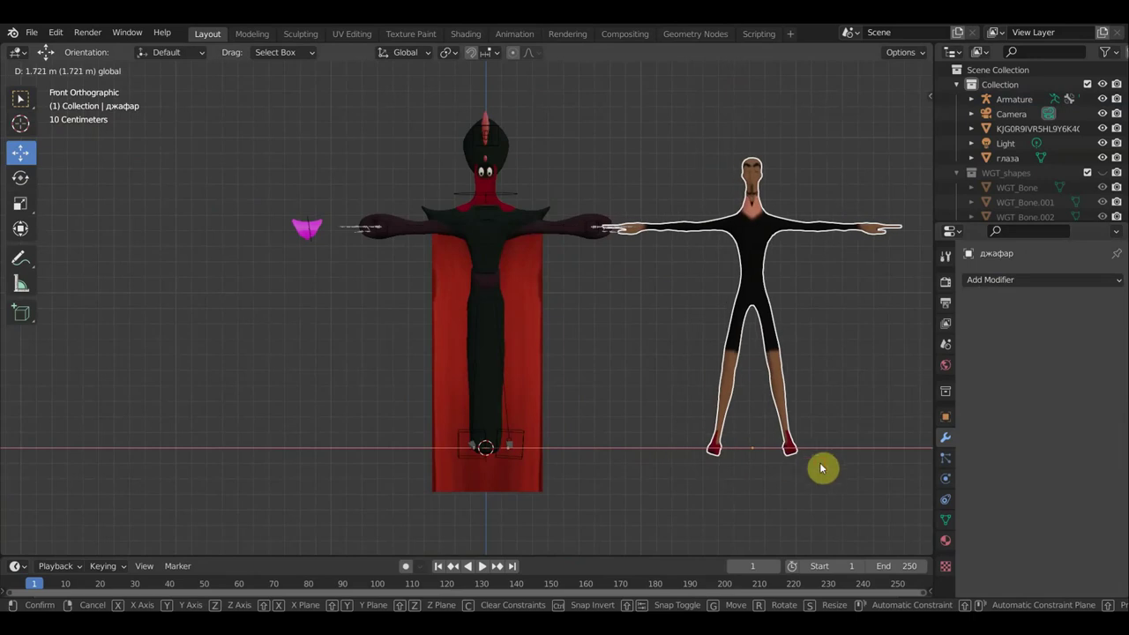
pyautogui.click(820, 467)
pyautogui.scroll(1, 750, 458)
pyautogui.keyDown('shift'); pyautogui.moveTo(724, 464); pyautogui.dragTo(457, 466, button='middle'); pyautogui.keyUp('shift')
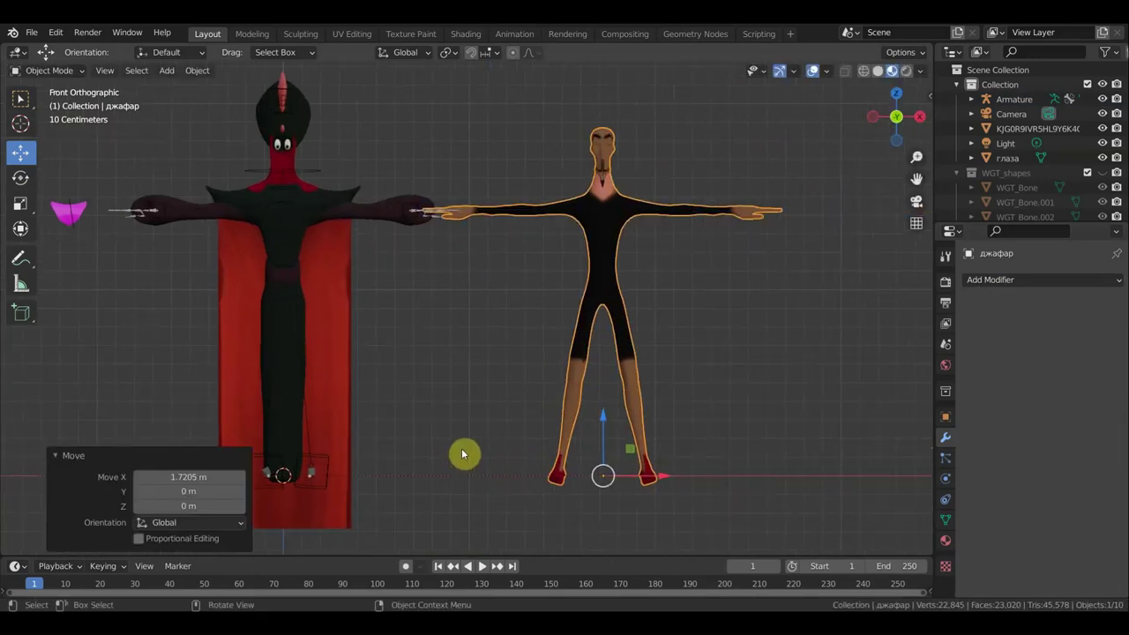
pyautogui.hotkey('ctrl', 'z')
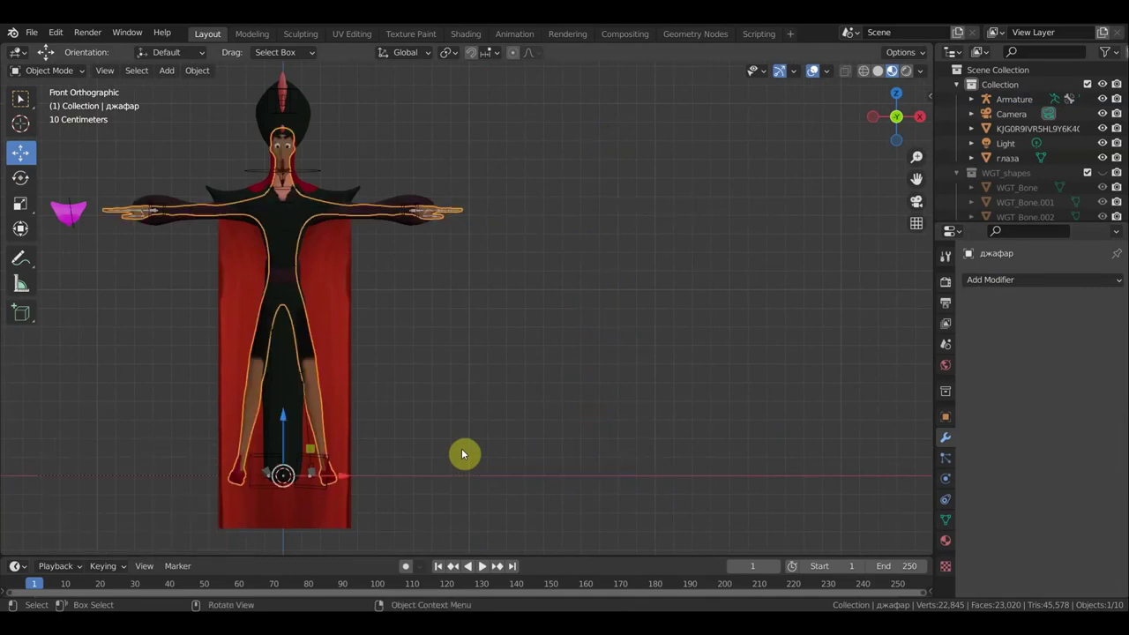
pyautogui.keyDown('shift'); pyautogui.moveTo(498, 350); pyautogui.dragTo(711, 358, button='middle'); pyautogui.keyUp('shift')
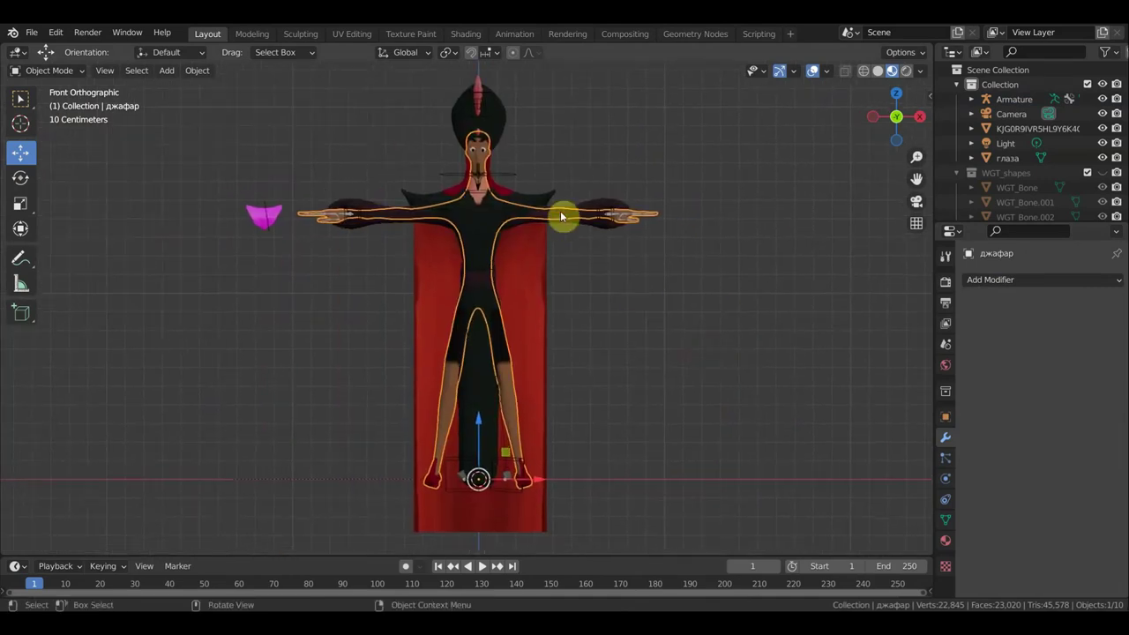
pyautogui.click(545, 201)
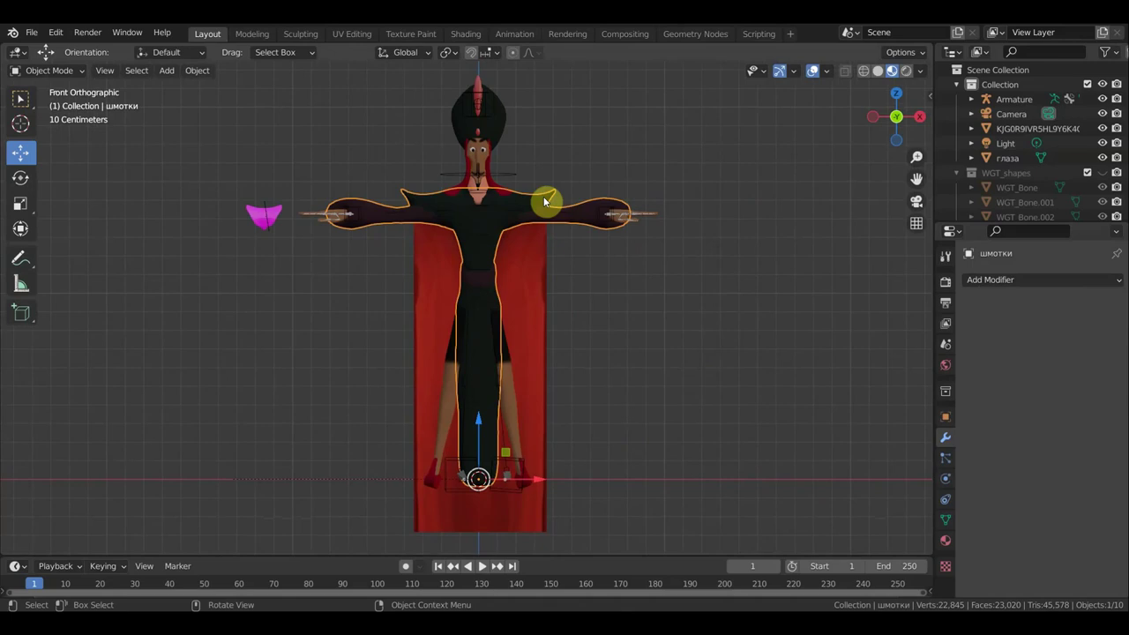
pyautogui.press('Delete')
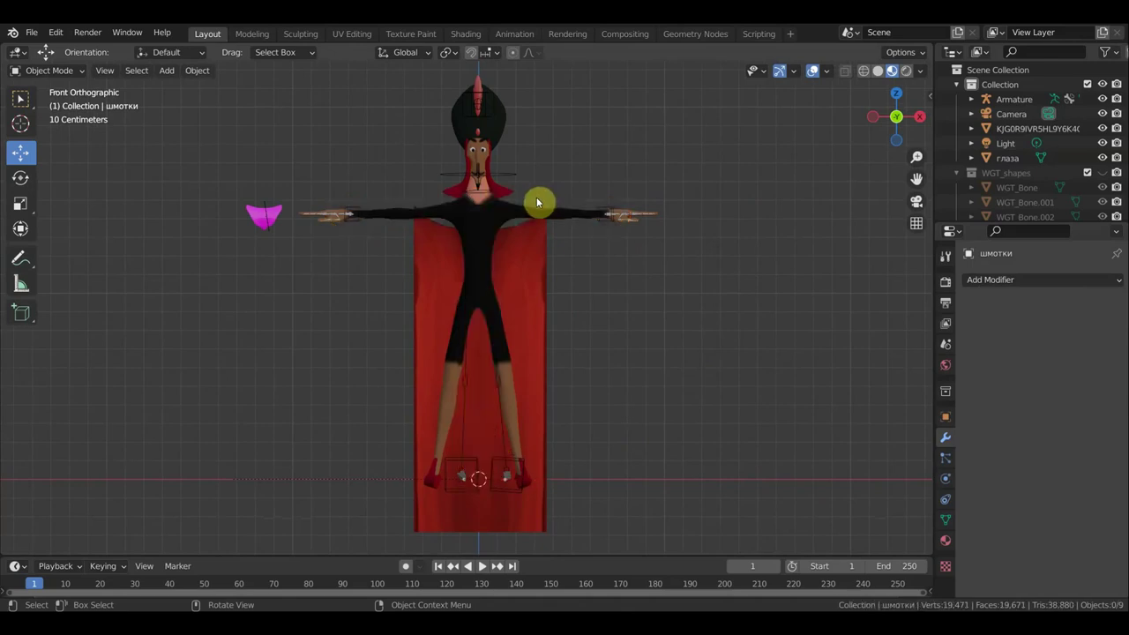
pyautogui.scroll(1, 481, 245)
pyautogui.moveTo(499, 408)
pyautogui.mouseDown(button='middle')
pyautogui.moveTo(615, 421)
pyautogui.moveTo(566, 424)
pyautogui.mouseUp(button='middle')
pyautogui.press('KP_3')
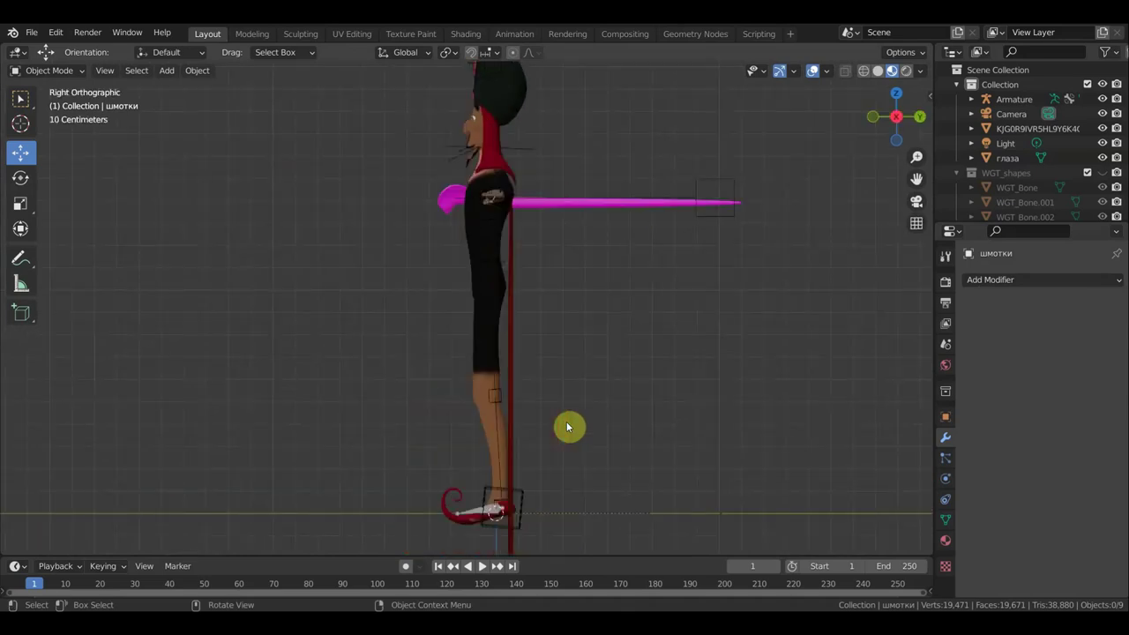
pyautogui.press('KP_1')
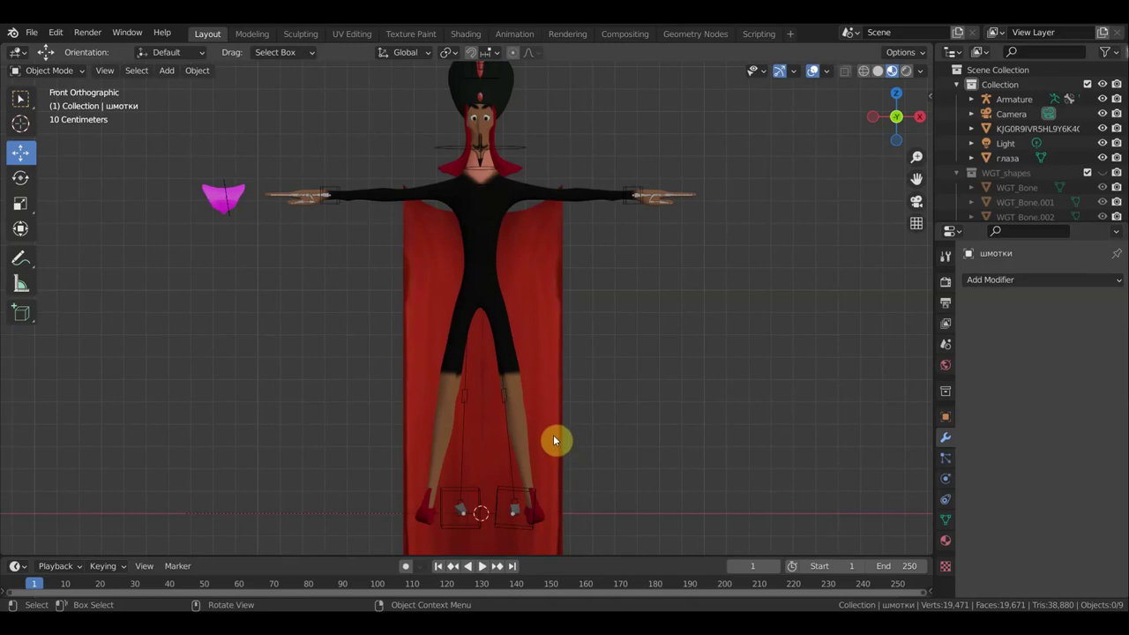
pyautogui.hotkey('alt', 'h')
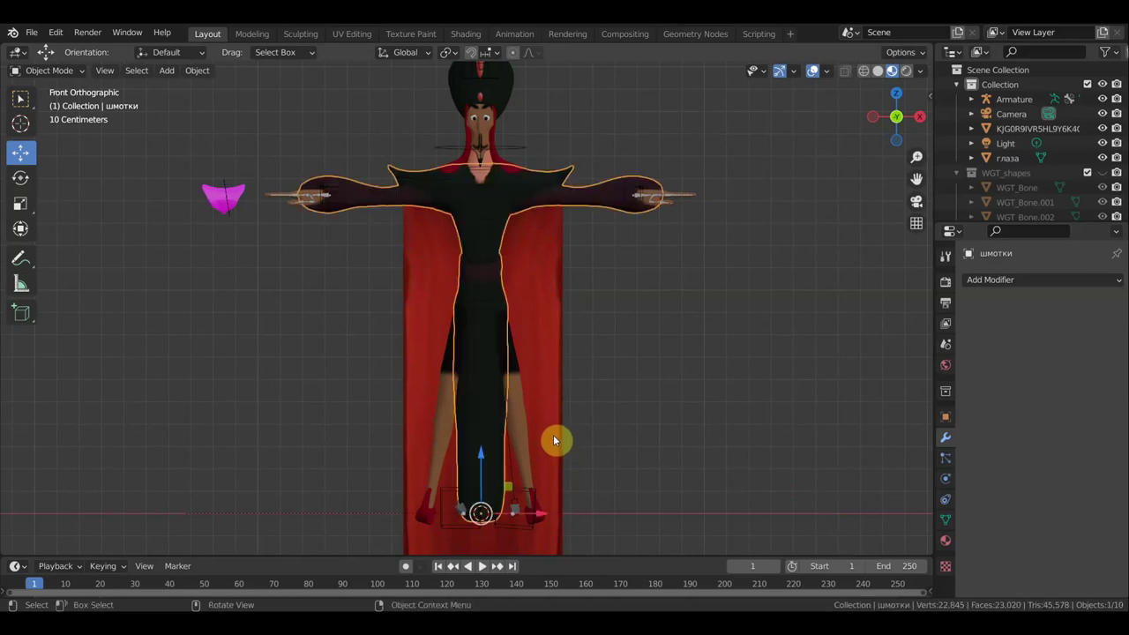
pyautogui.click(495, 200)
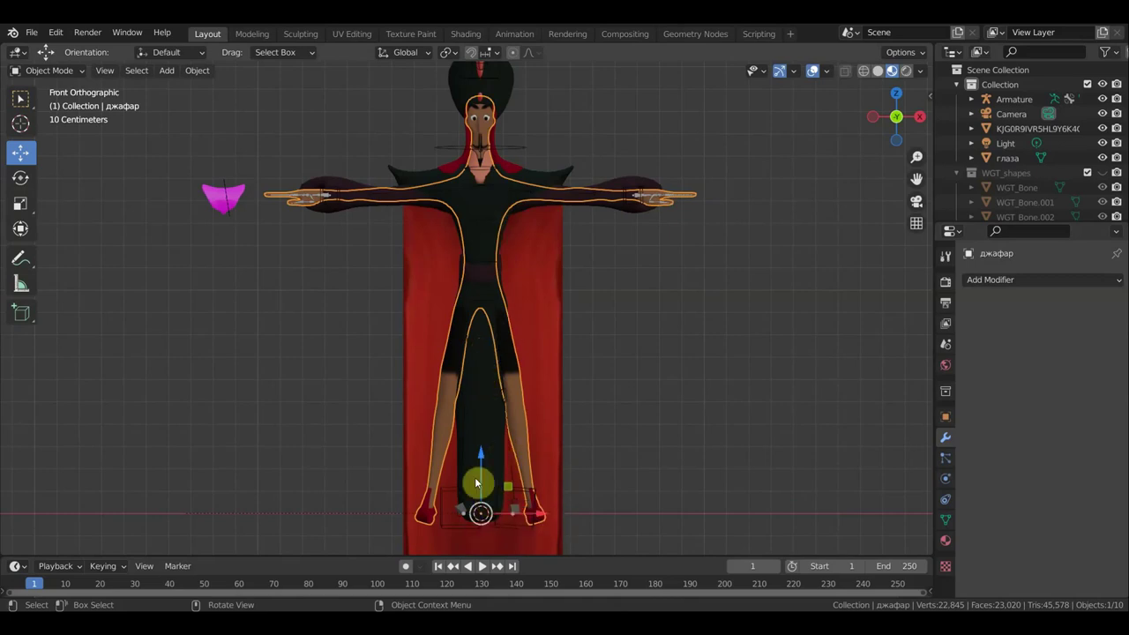
pyautogui.click(485, 429)
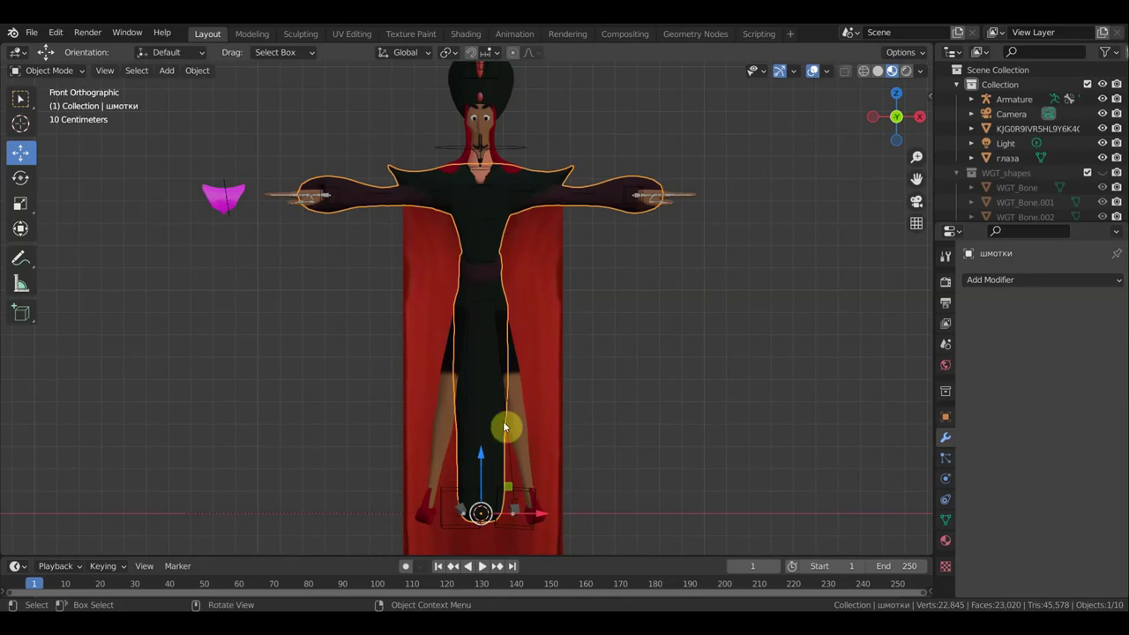
pyautogui.moveTo(544, 301); pyautogui.dragTo(374, 321, button='middle')
pyautogui.moveTo(532, 302)
pyautogui.mouseDown(button='middle')
pyautogui.moveTo(691, 310)
pyautogui.moveTo(618, 306)
pyautogui.mouseUp(button='middle')
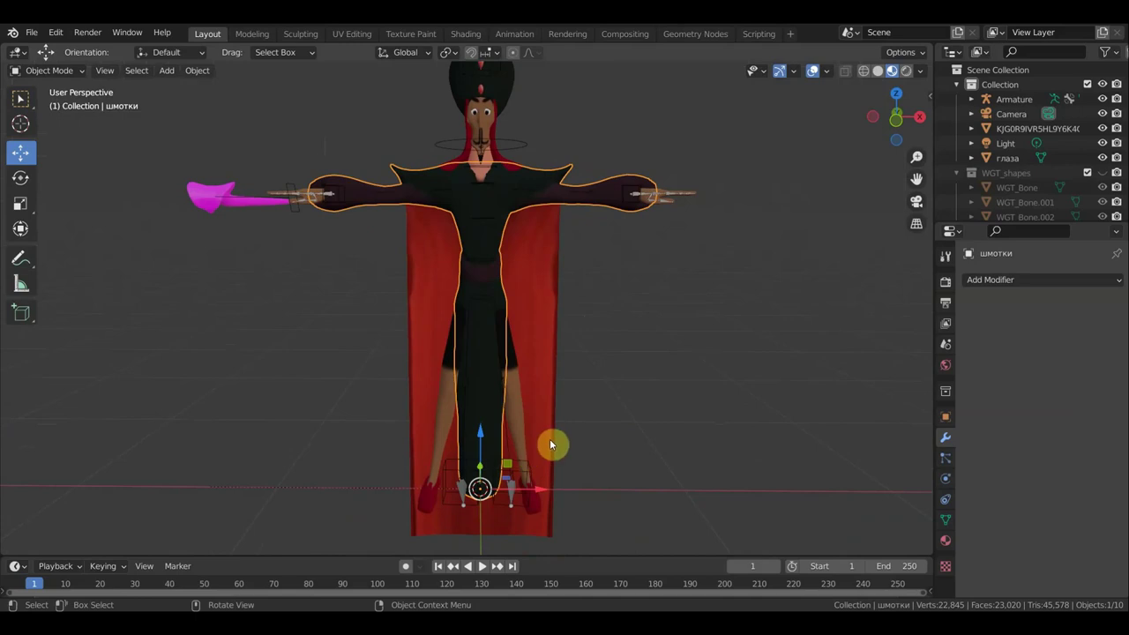
pyautogui.press('KP_1')
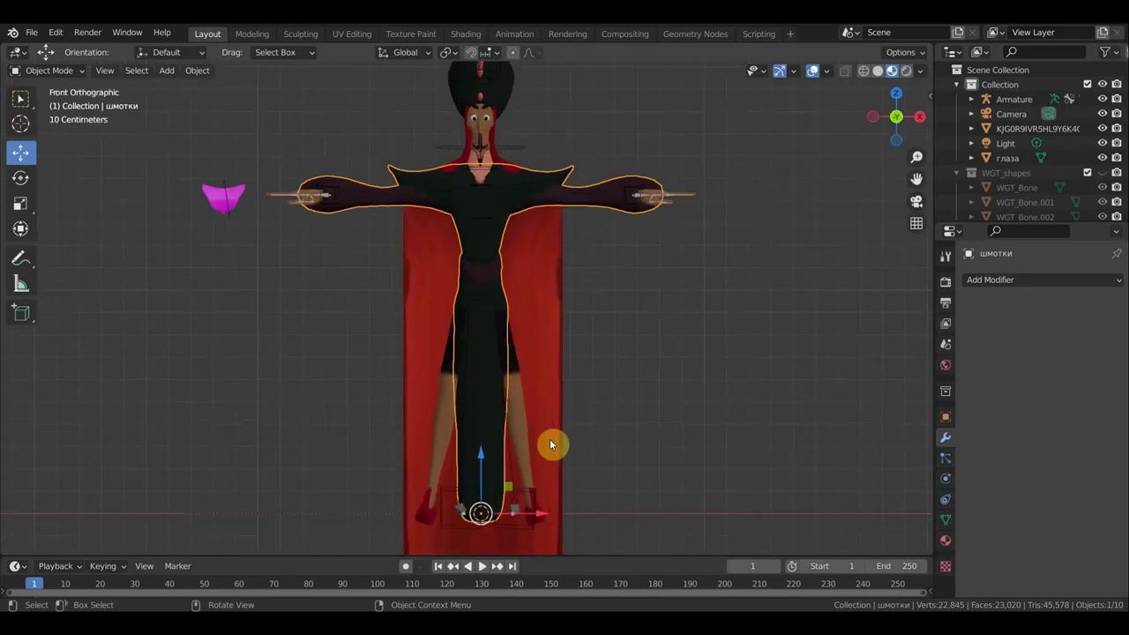
pyautogui.scroll(-1, 555, 432)
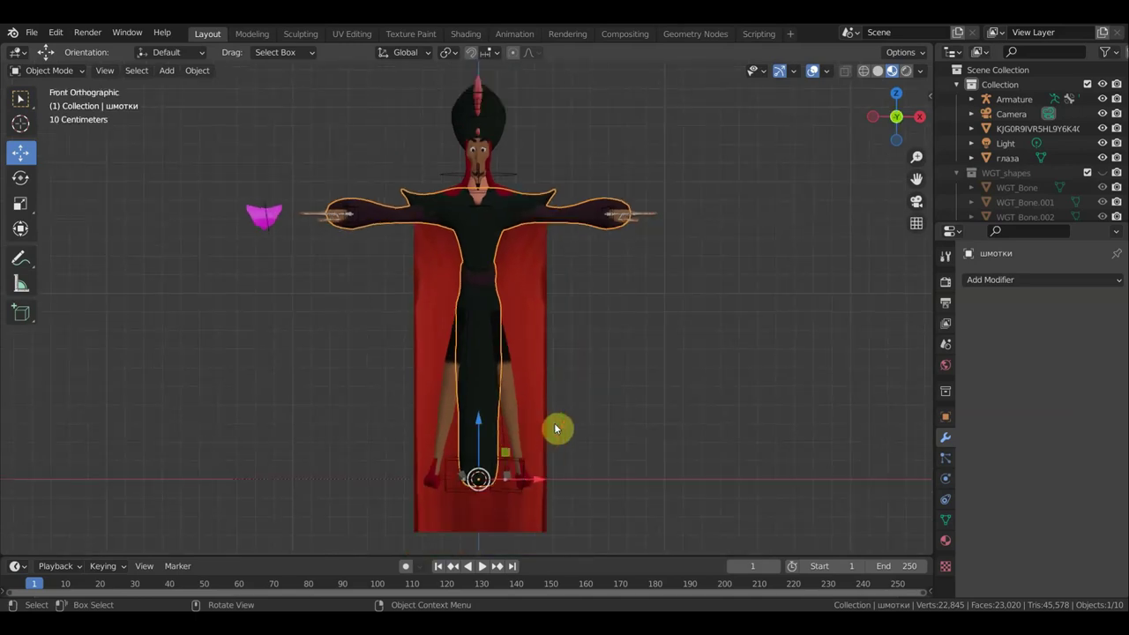
# Deselect all, then select only the robe mesh шмотки and hide it
pyautogui.click(642, 380)
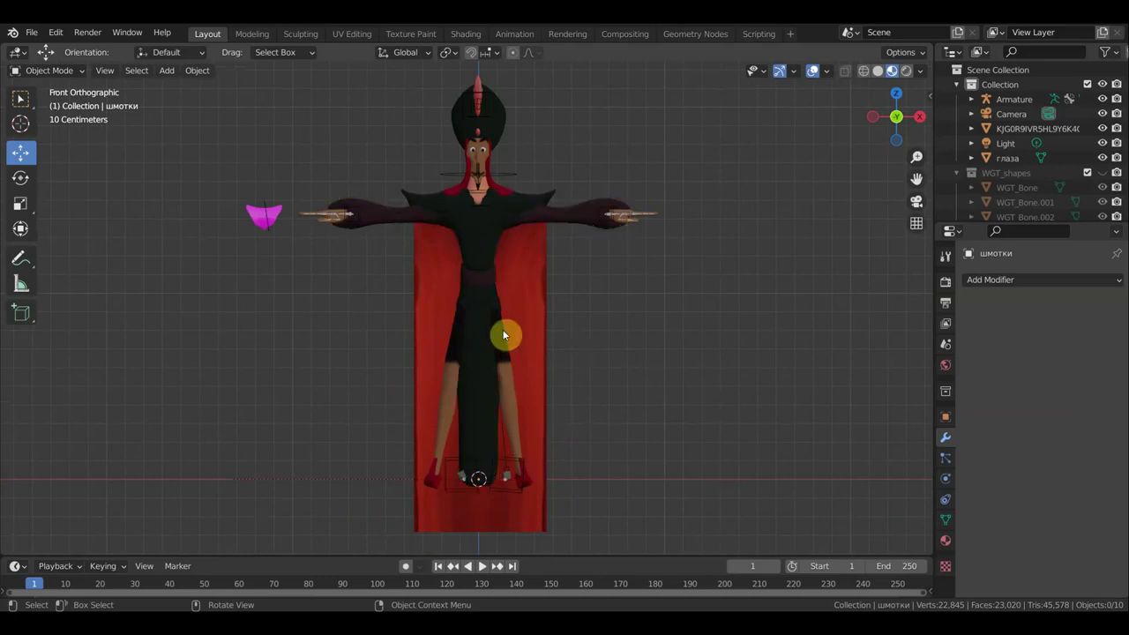
pyautogui.click(491, 284)
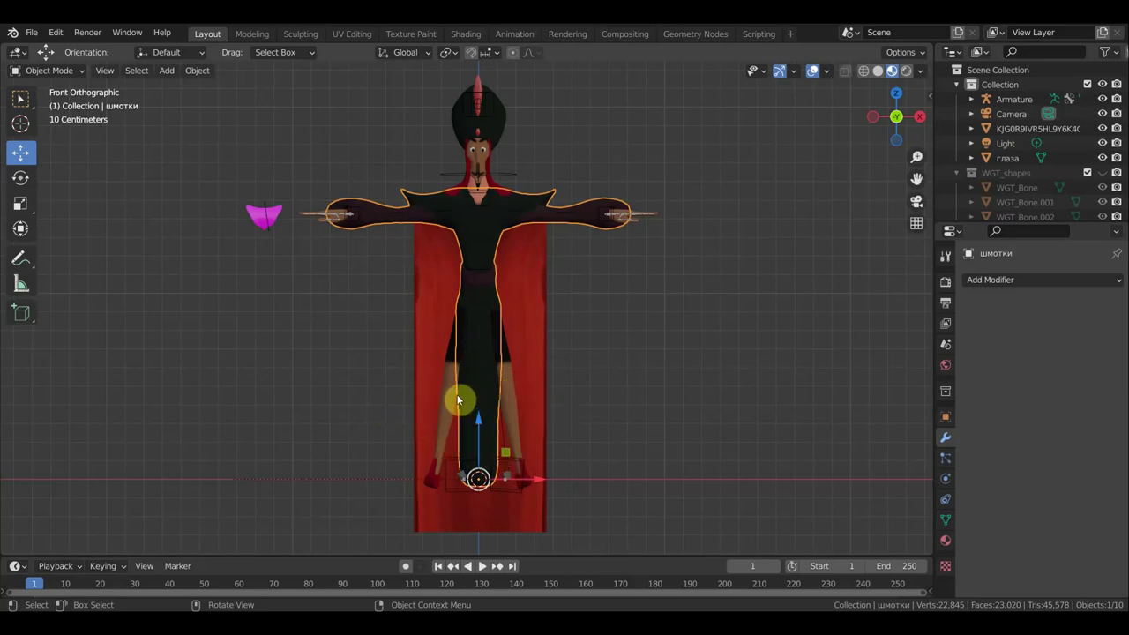
pyautogui.click(33, 35)
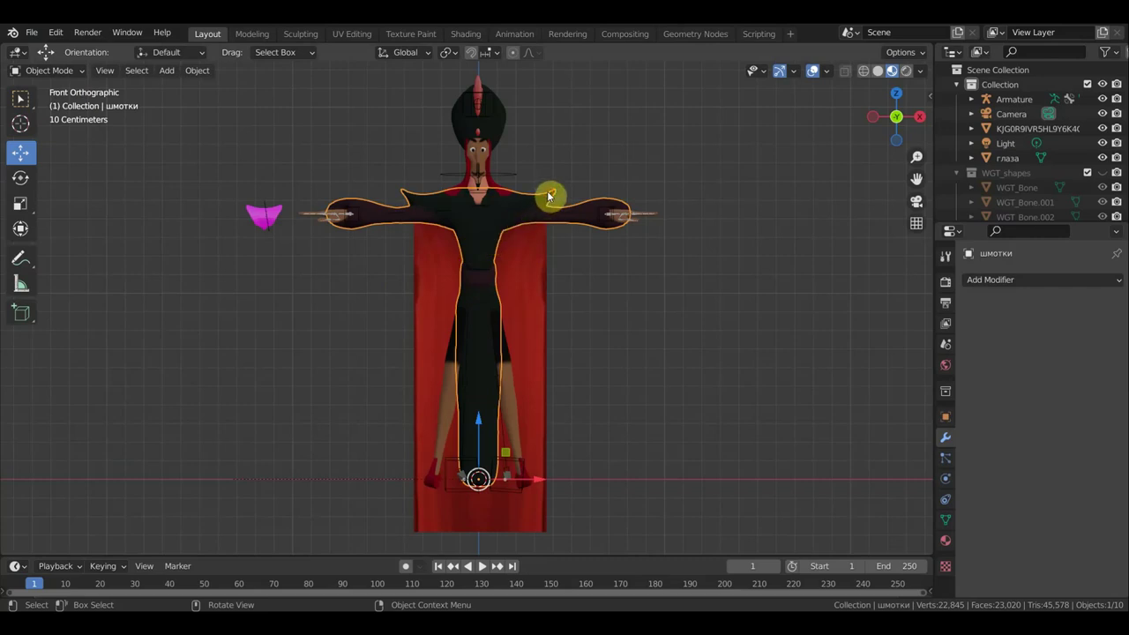
pyautogui.press('Delete')
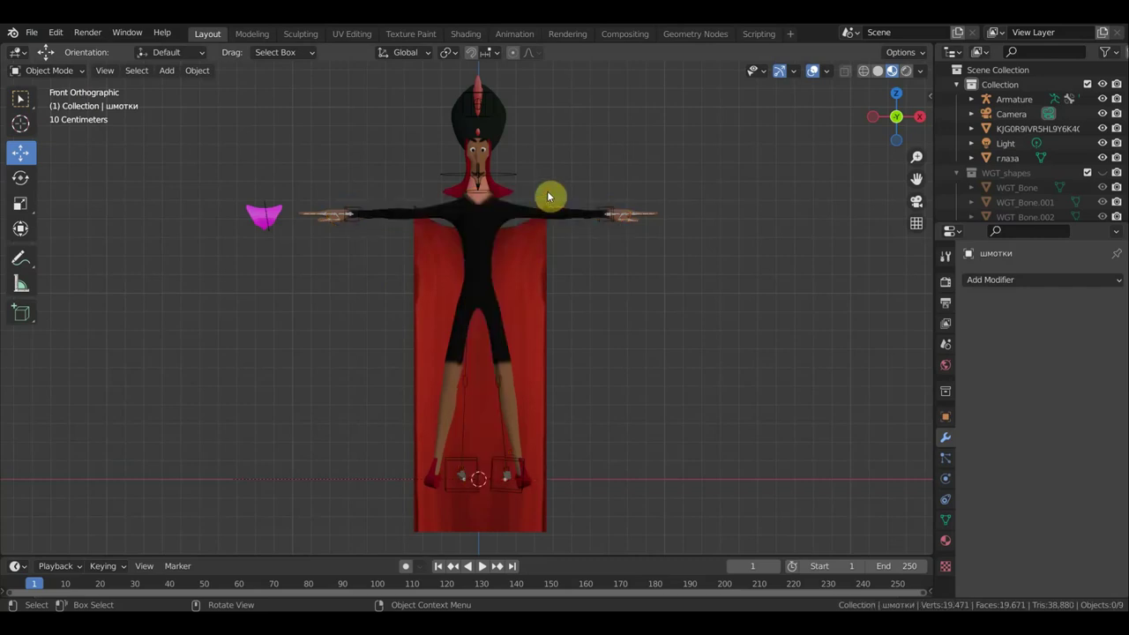
# Hide the turban mesh, reframe the bald-headed character, and open the File menu
pyautogui.click(504, 130)
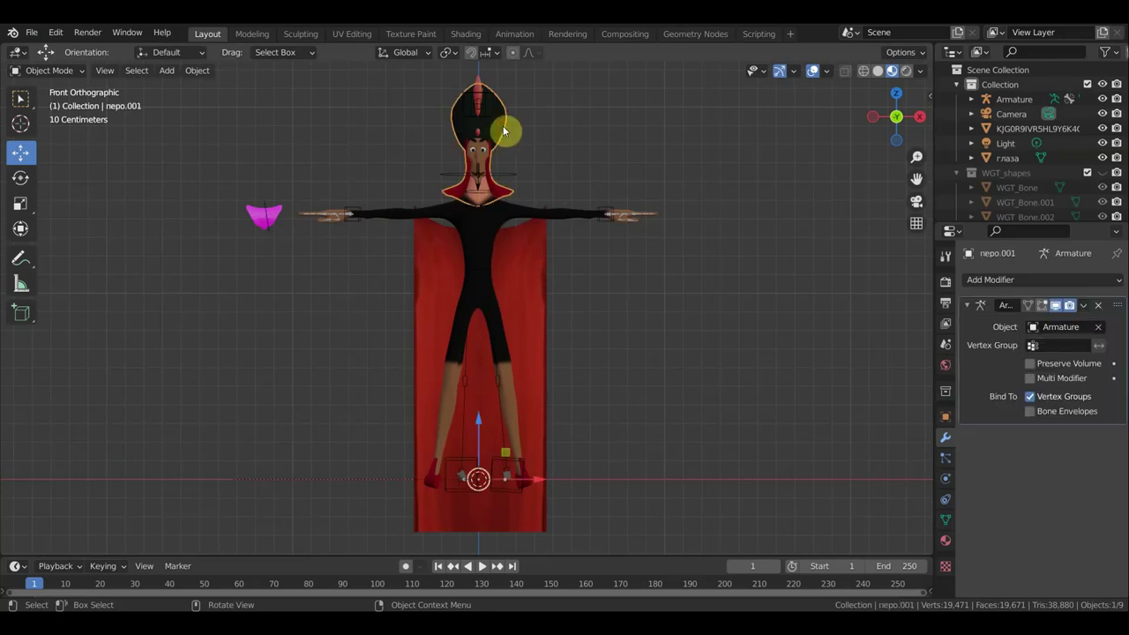
pyautogui.press('Delete')
pyautogui.moveTo(504, 202)
pyautogui.mouseDown(button='middle')
pyautogui.moveTo(619, 241)
pyautogui.moveTo(375, 245)
pyautogui.moveTo(456, 239)
pyautogui.moveTo(433, 343)
pyautogui.moveTo(426, 332)
pyautogui.moveTo(566, 333)
pyautogui.mouseUp(button='middle')
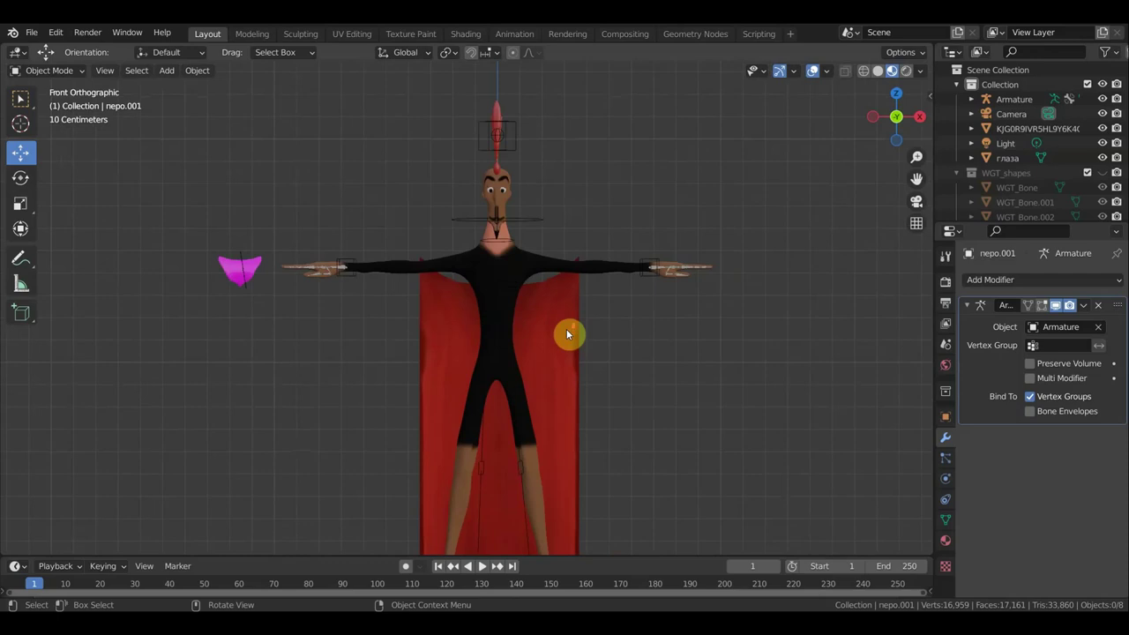
pyautogui.keyDown('shift'); pyautogui.moveTo(565, 328); pyautogui.dragTo(550, 280, button='middle'); pyautogui.keyUp('shift')
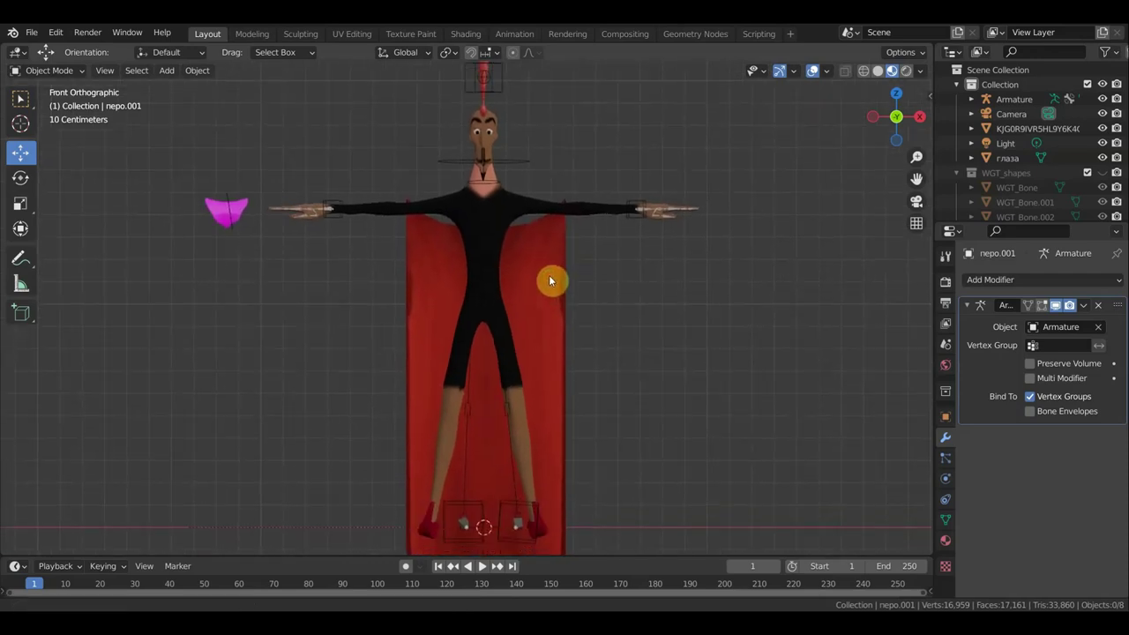
pyautogui.click(31, 33)
pyautogui.moveTo(67, 78)
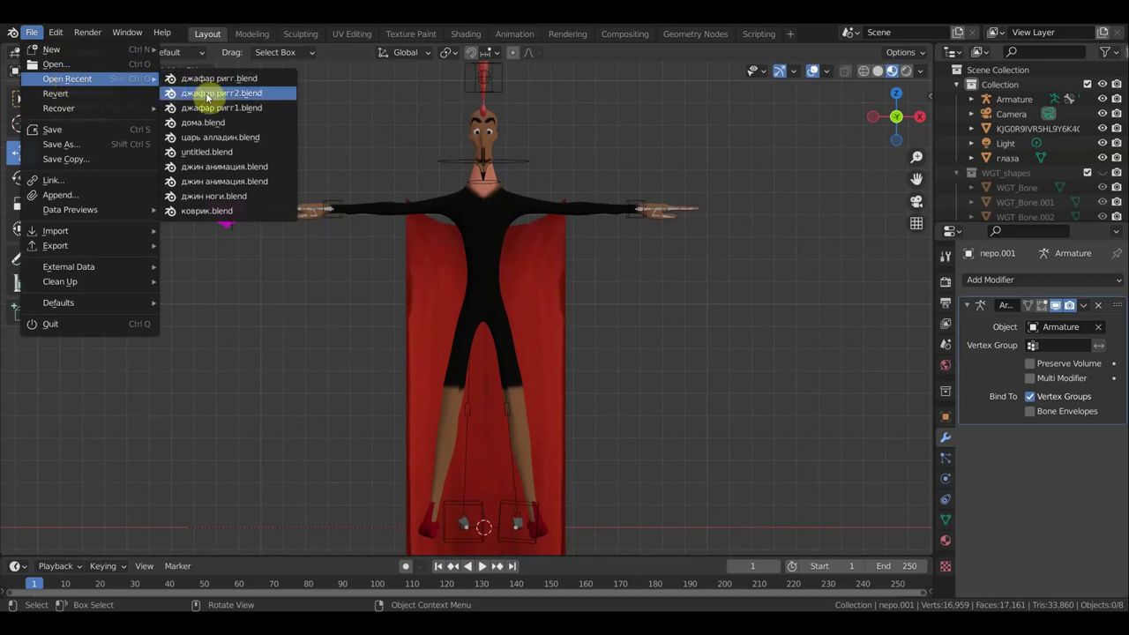
# Load another recent Jafar rig file, choosing Don't Save for джафар ригг.blend
pyautogui.click(208, 93)
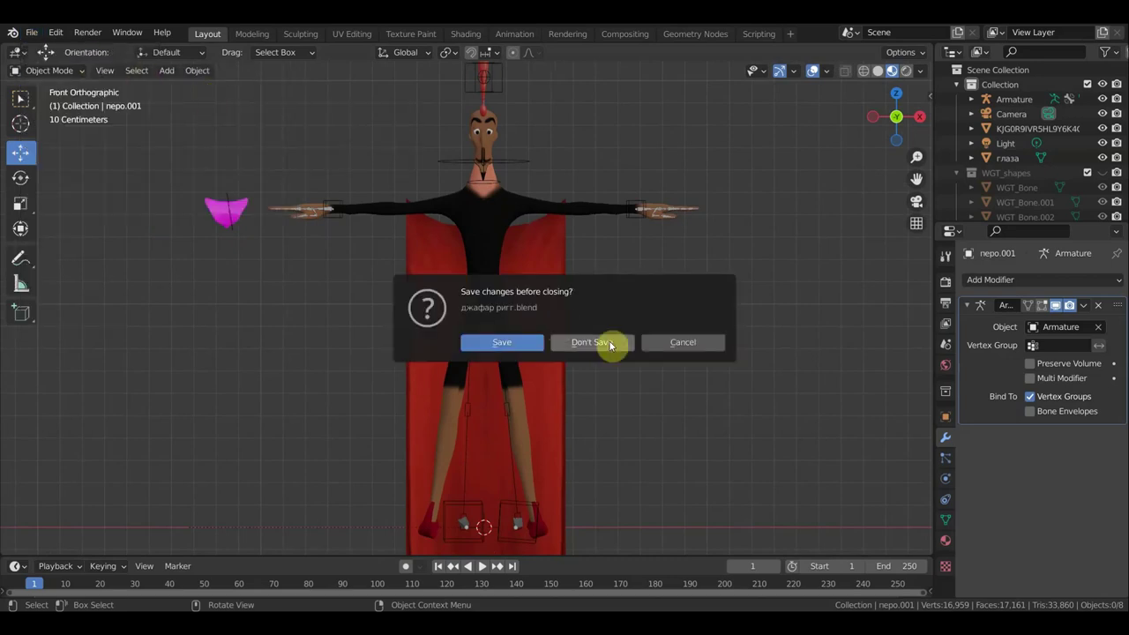
pyautogui.click(677, 342)
pyautogui.click(32, 33)
pyautogui.moveTo(67, 78)
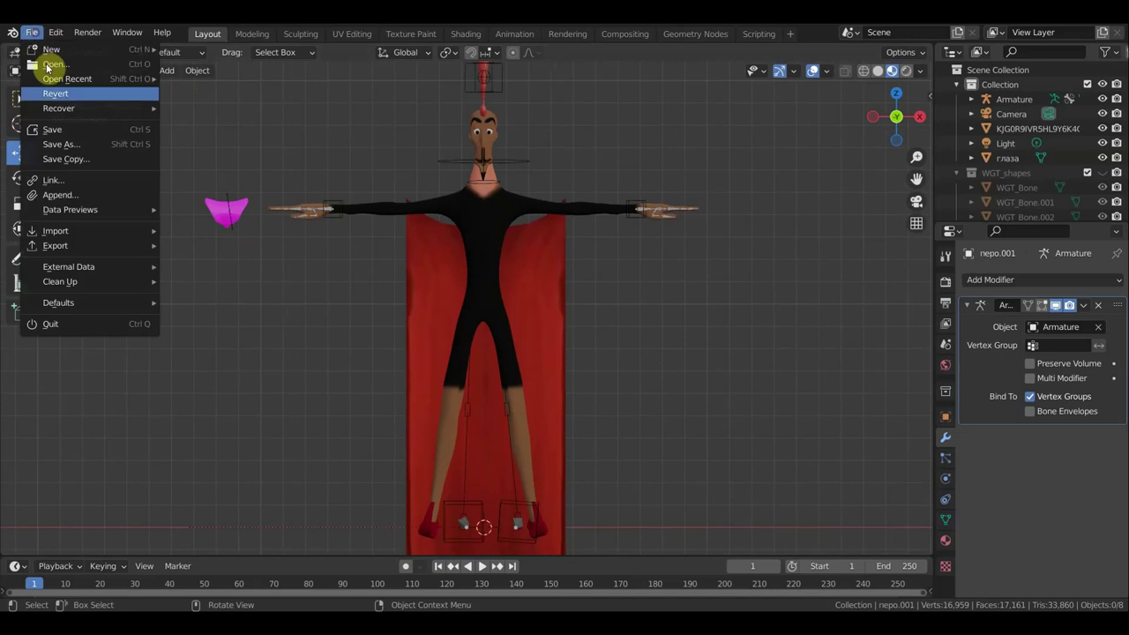
pyautogui.click(221, 108)
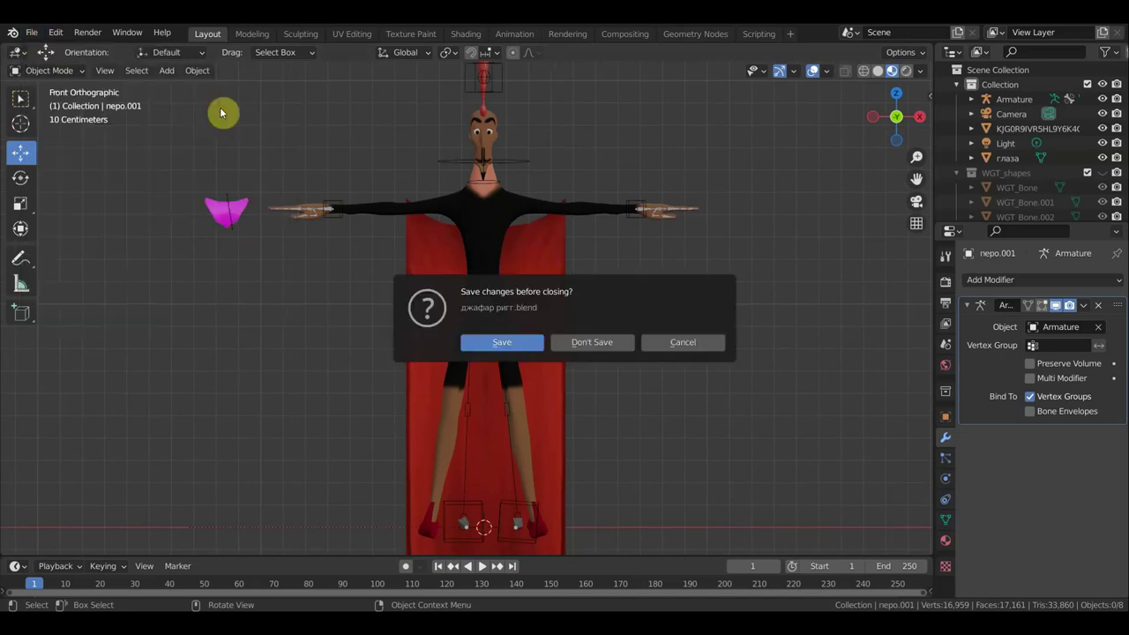
pyautogui.click(591, 342)
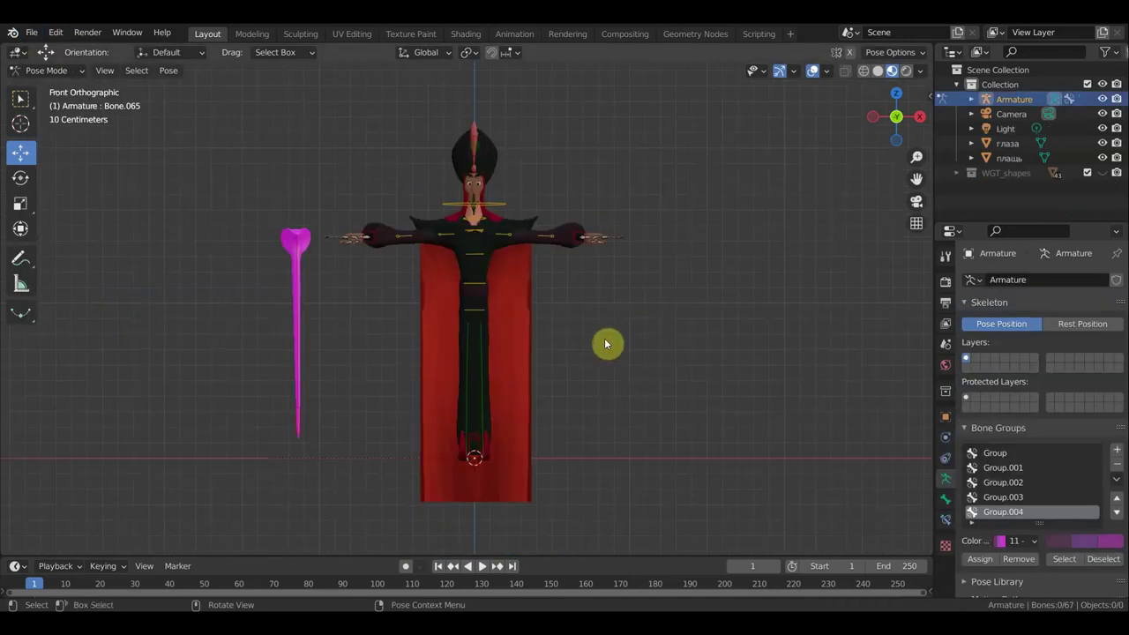
# Switch the Jafar armature from Pose Mode to Object Mode and deselect everything
pyautogui.keyDown('shift'); pyautogui.moveTo(582, 355); pyautogui.dragTo(600, 254, button='middle'); pyautogui.keyUp('shift')
pyautogui.moveTo(519, 414); pyautogui.dragTo(346, 425, button='middle')
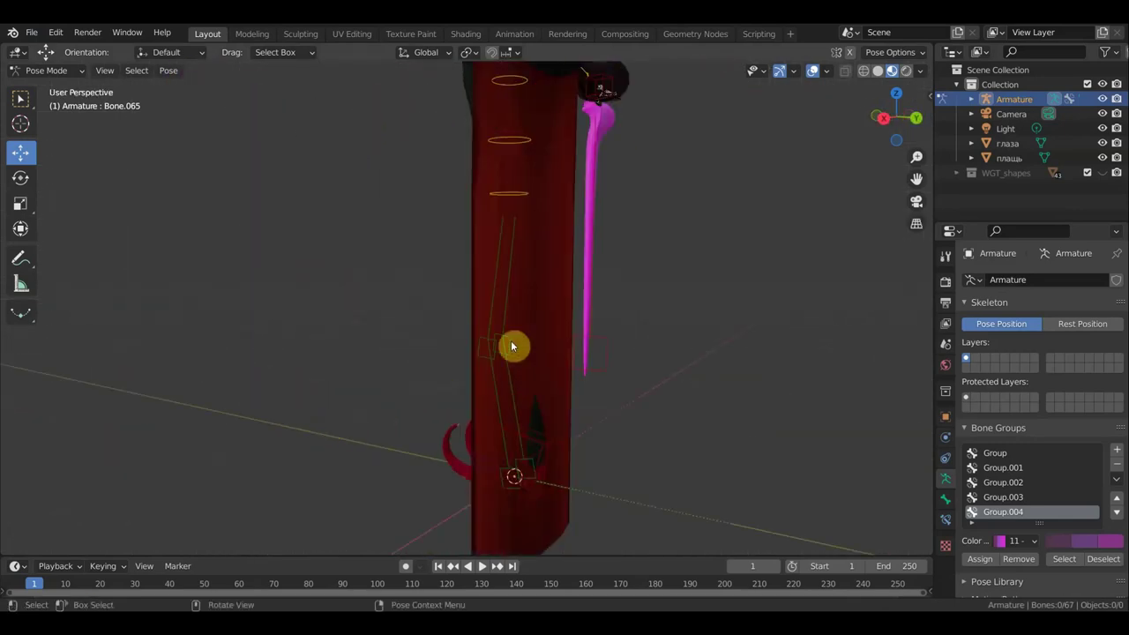
pyautogui.moveTo(558, 307)
pyautogui.mouseDown(button='middle')
pyautogui.moveTo(608, 310)
pyautogui.moveTo(172, 165)
pyautogui.mouseUp(button='middle')
pyautogui.click(49, 71)
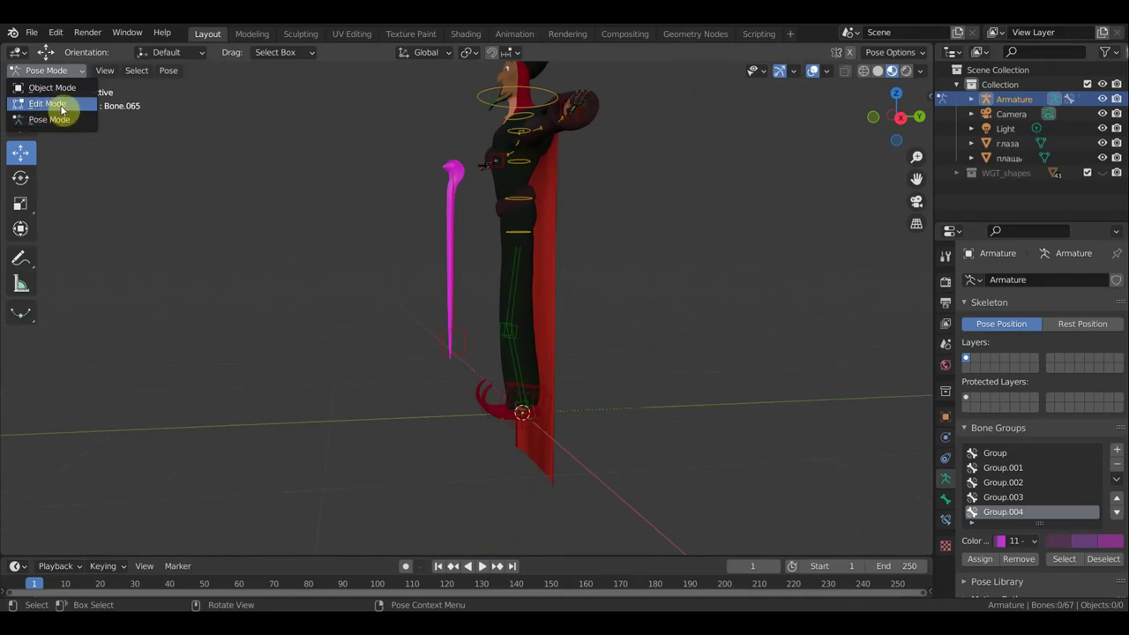
pyautogui.click(63, 88)
pyautogui.hotkey('alt', 'a')
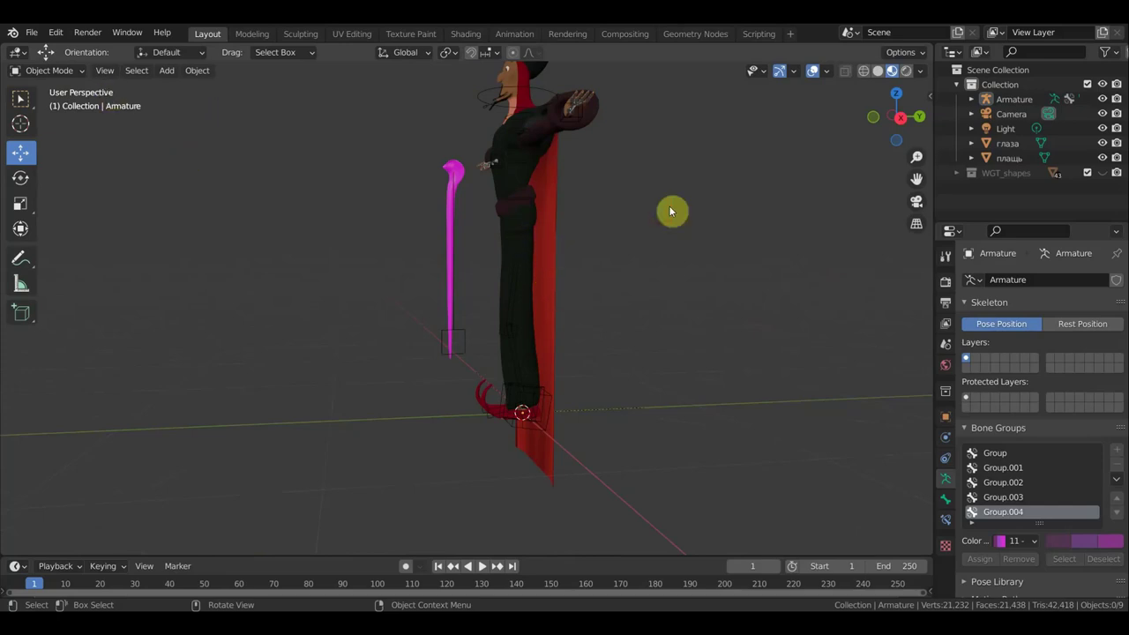
# Select the red cloak плащ and hide it
pyautogui.click(1021, 161)
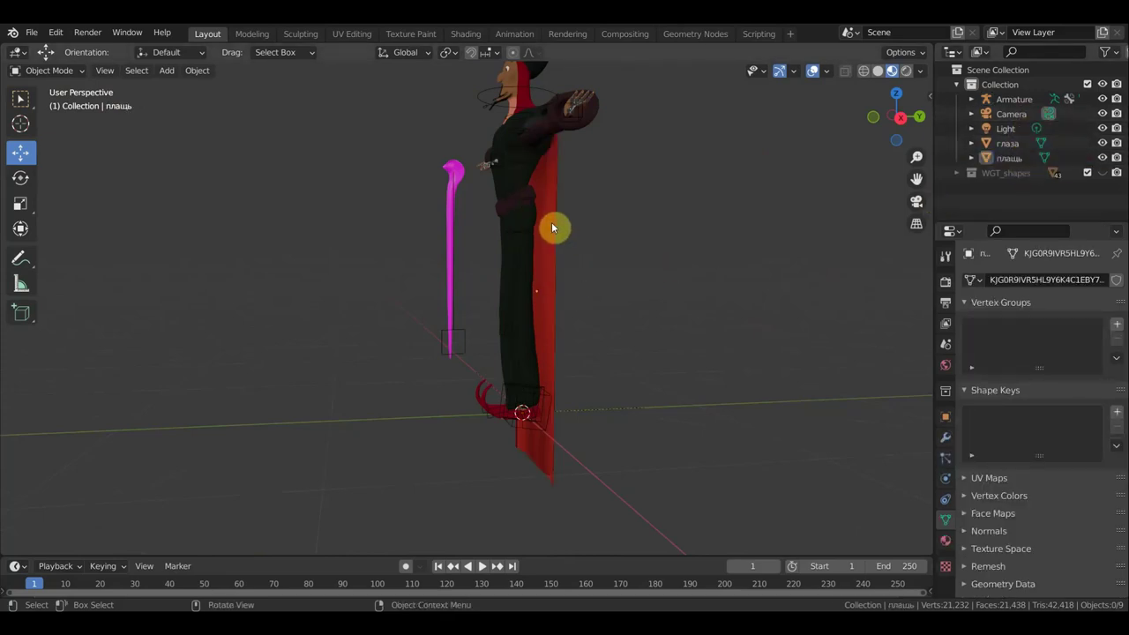
pyautogui.moveTo(620, 250)
pyautogui.mouseDown(button='middle')
pyautogui.moveTo(464, 274)
pyautogui.moveTo(734, 265)
pyautogui.moveTo(332, 214)
pyautogui.mouseUp(button='middle')
pyautogui.click(489, 266)
pyautogui.press('h')
# Return to the front view, centre the character, and select the armature
pyautogui.moveTo(315, 176); pyautogui.dragTo(374, 209, button='middle')
pyautogui.press('KP_1')
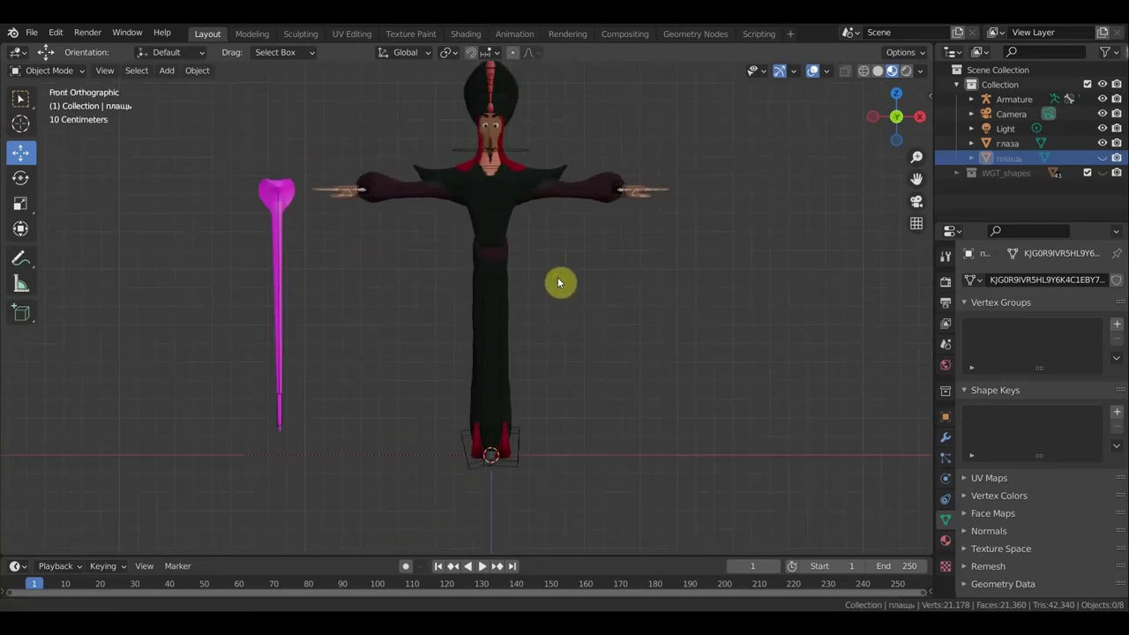
pyautogui.keyDown('shift'); pyautogui.moveTo(559, 282); pyautogui.dragTo(557, 352, button='middle'); pyautogui.keyUp('shift')
pyautogui.moveTo(535, 480)
pyautogui.mouseDown(button='middle')
pyautogui.moveTo(366, 492)
pyautogui.moveTo(449, 477)
pyautogui.moveTo(491, 435)
pyautogui.mouseUp(button='middle')
pyautogui.click(528, 447)
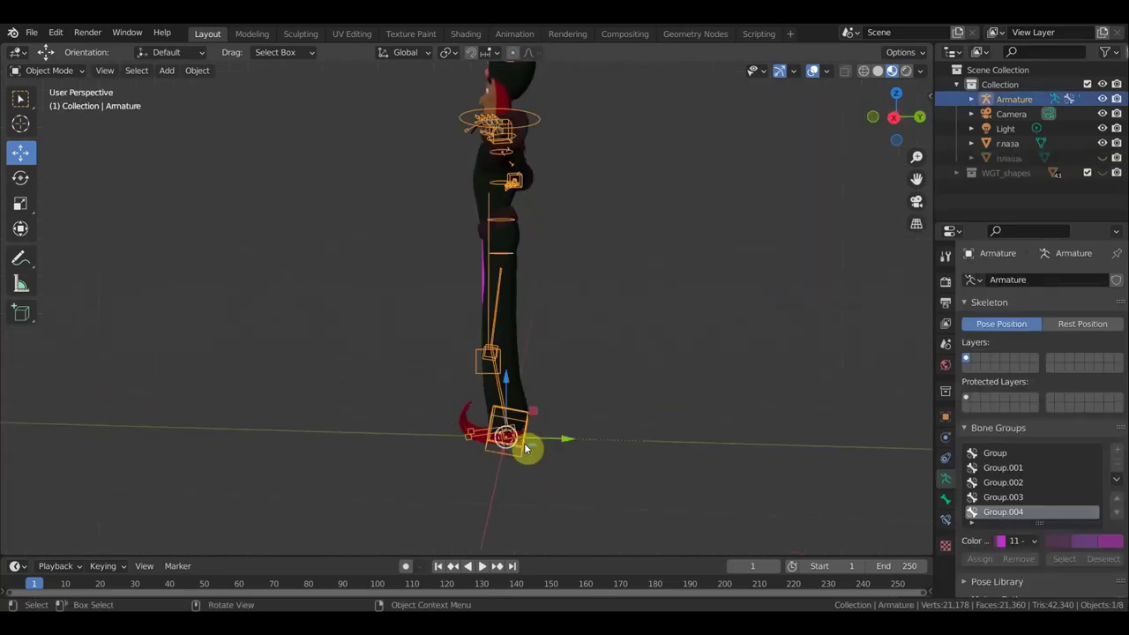
pyautogui.moveTo(549, 303); pyautogui.dragTo(706, 325, button='middle')
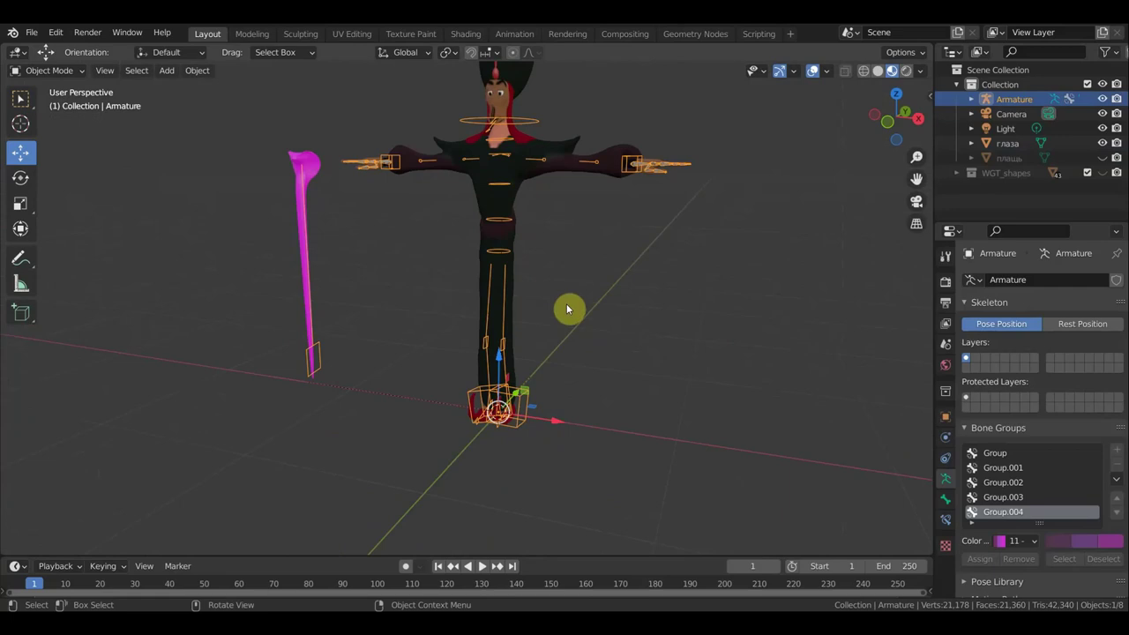
# Put the armature into Pose Mode
pyautogui.scroll(5, 566, 303)
pyautogui.moveTo(559, 345); pyautogui.dragTo(546, 308, button='middle')
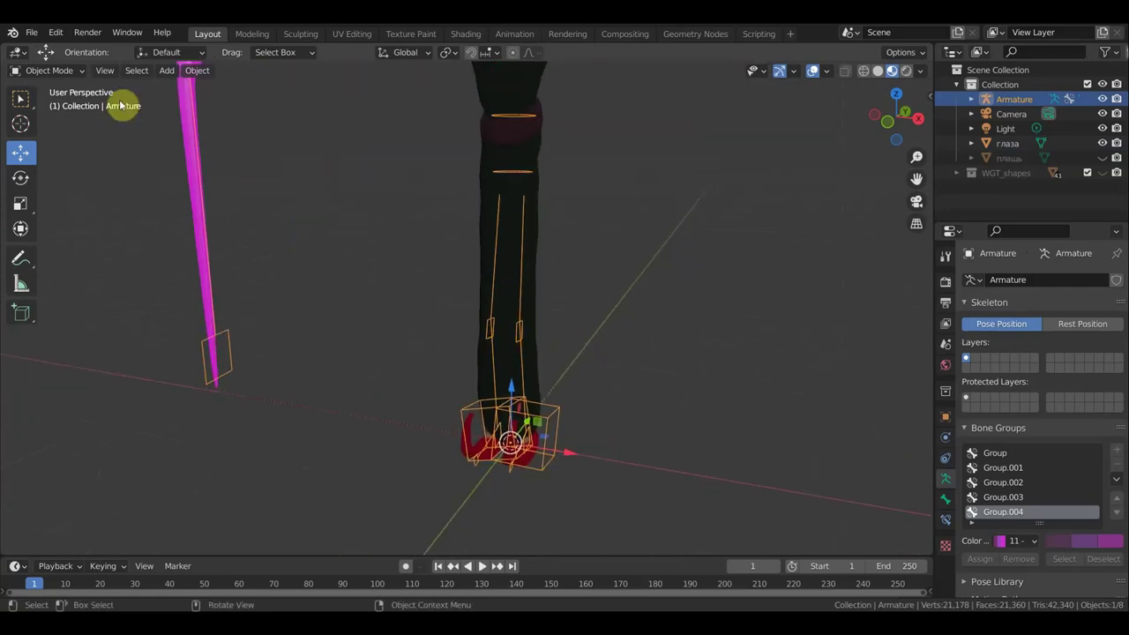
pyautogui.click(53, 71)
pyautogui.click(62, 122)
# Move a foot bone 0.27118 m along X, stretching the dress hem sideways
pyautogui.moveTo(530, 277); pyautogui.dragTo(394, 274, button='middle')
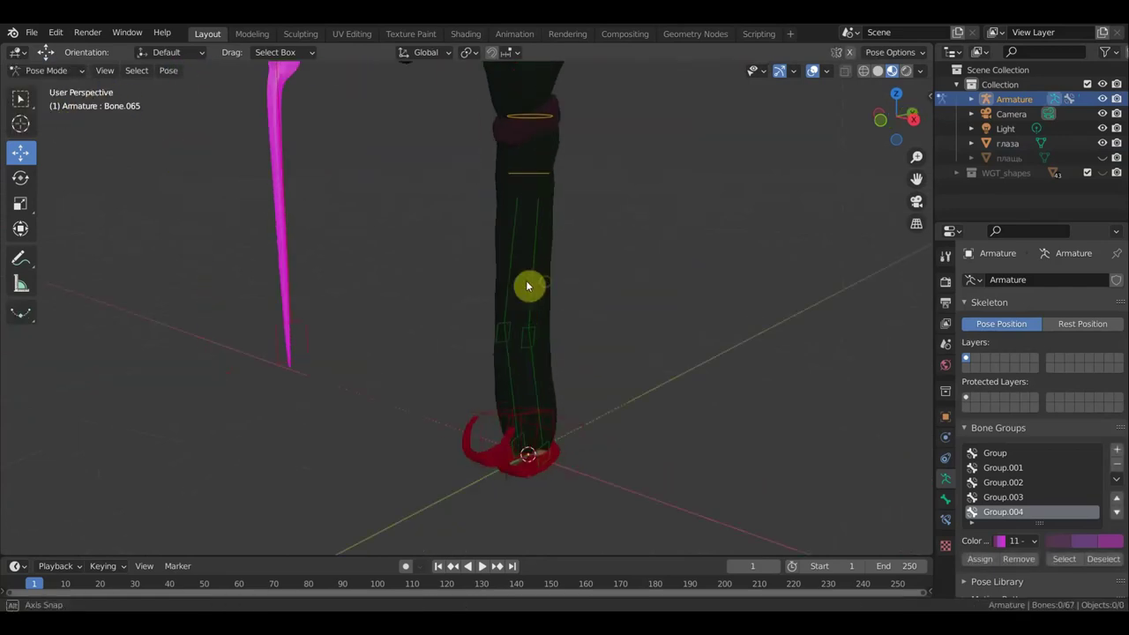
pyautogui.moveTo(448, 322)
pyautogui.mouseDown(button='middle')
pyautogui.moveTo(491, 309)
pyautogui.moveTo(575, 438)
pyautogui.mouseUp(button='middle')
pyautogui.click(591, 459)
pyautogui.press('g')
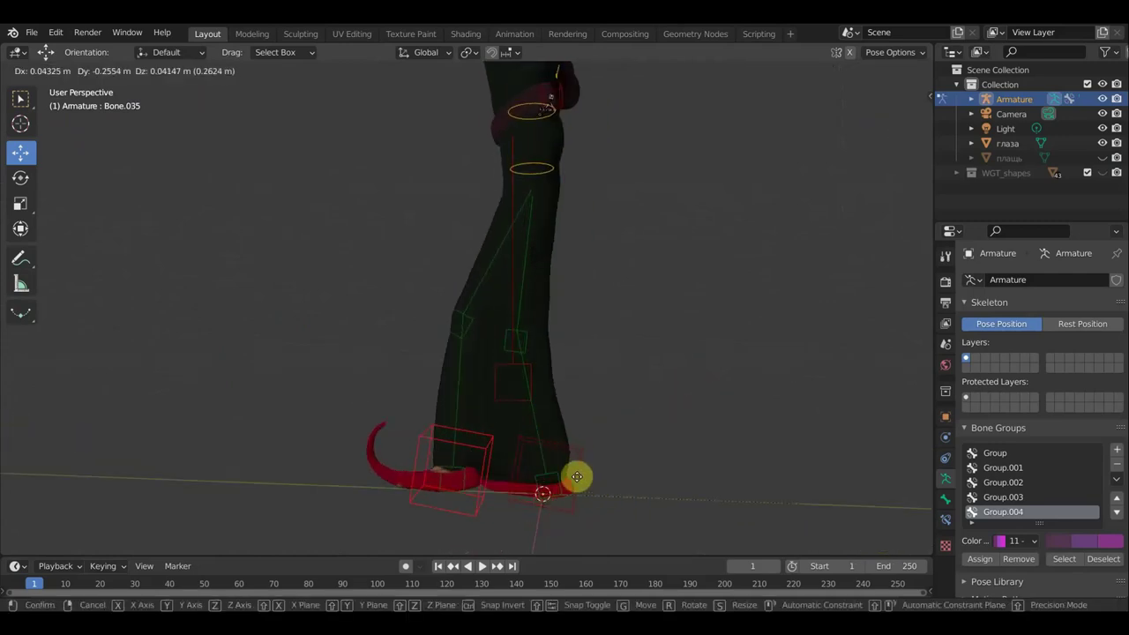
pyautogui.click(542, 468)
pyautogui.moveTo(554, 471); pyautogui.dragTo(751, 484, button='middle')
pyautogui.press('g')
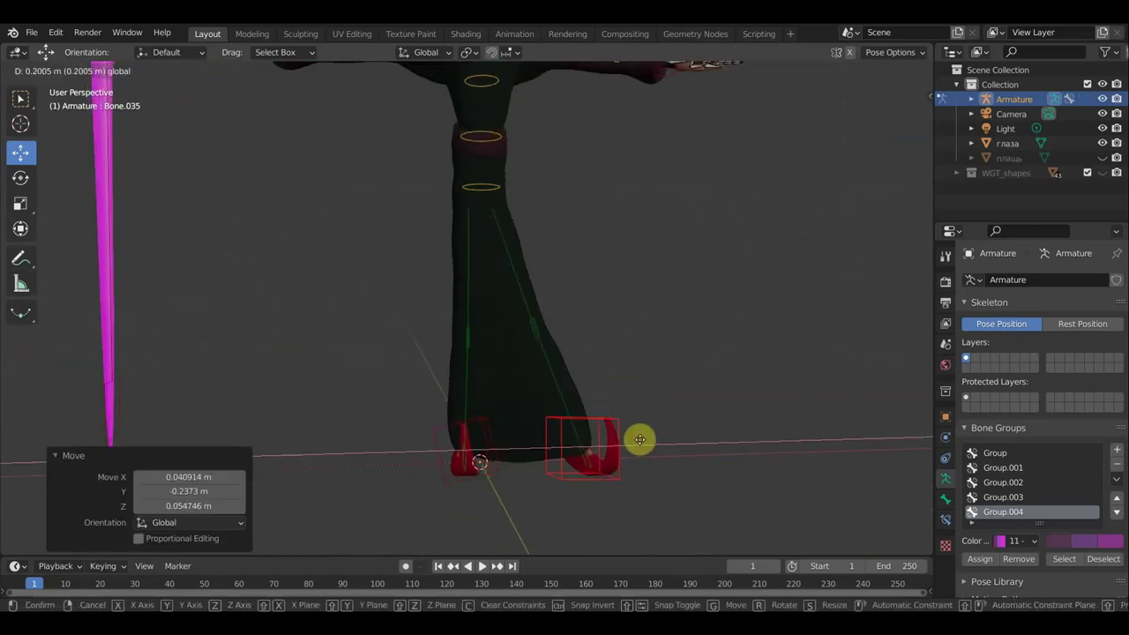
pyautogui.click(668, 445)
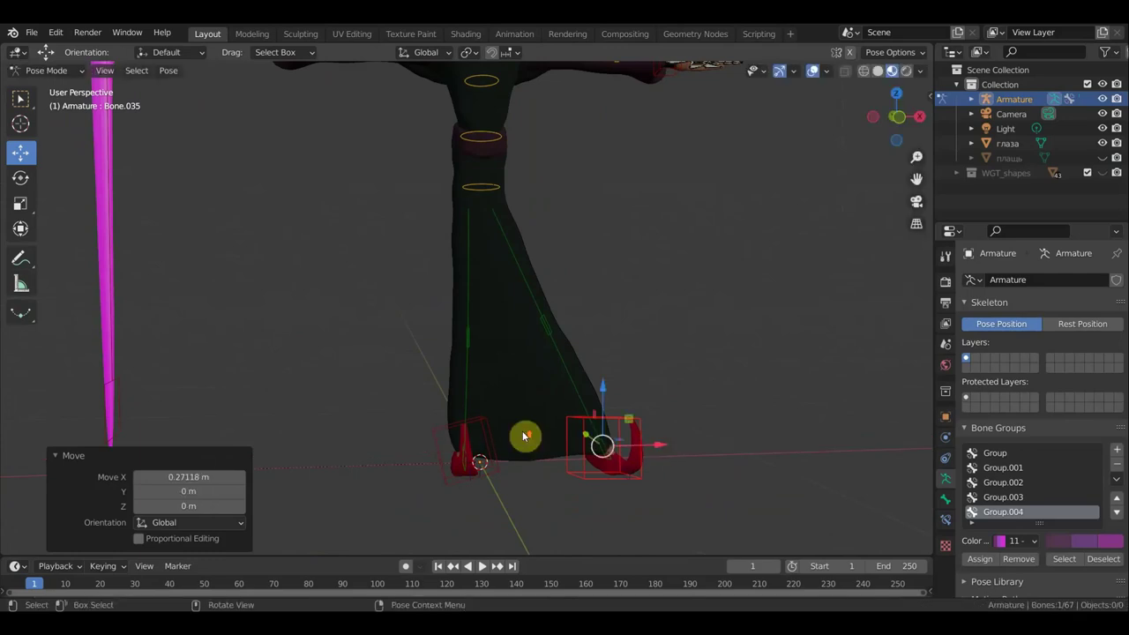
# View the stretched hem in front orthographic view, then open the File menu
pyautogui.scroll(3, 524, 436)
pyautogui.moveTo(525, 441)
pyautogui.mouseDown(button='middle')
pyautogui.moveTo(403, 383)
pyautogui.moveTo(225, 510)
pyautogui.moveTo(379, 449)
pyautogui.moveTo(542, 454)
pyautogui.mouseUp(button='middle')
pyautogui.press('KP_1')
pyautogui.scroll(-3, 543, 458)
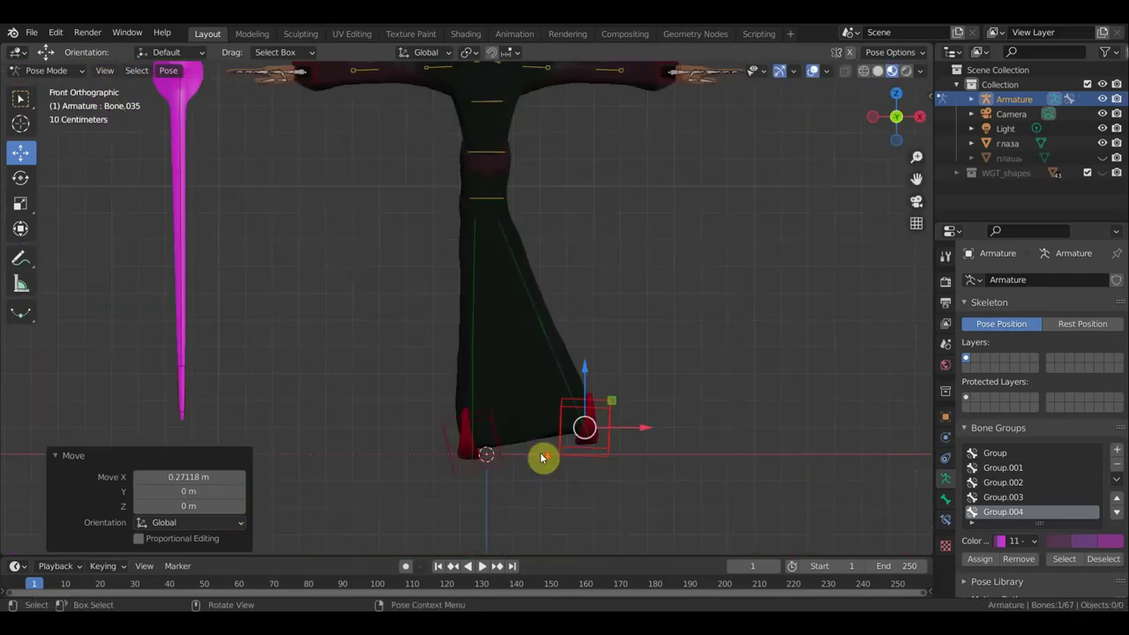
pyautogui.scroll(-2, 547, 457)
pyautogui.scroll(-2, 565, 476)
pyautogui.scroll(-2, 556, 441)
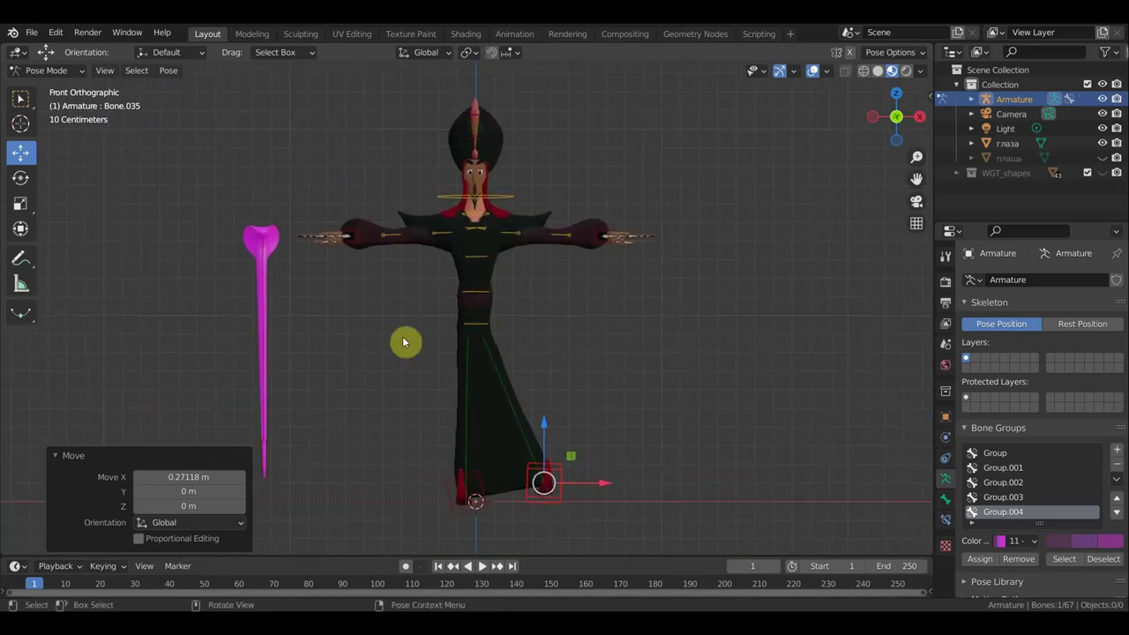
pyautogui.click(31, 33)
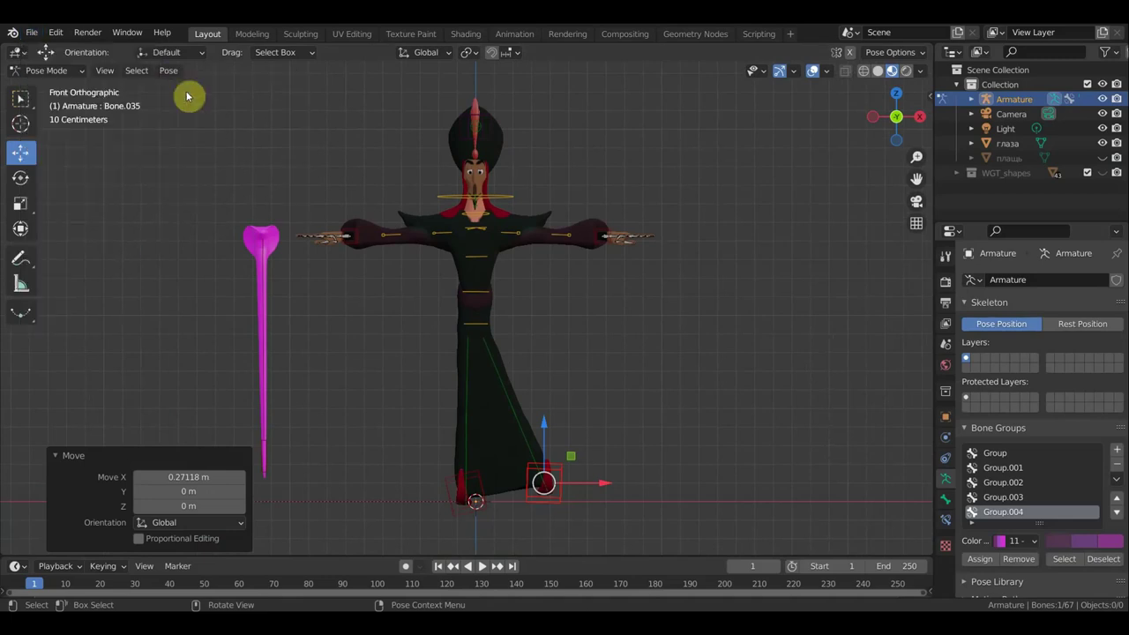
pyautogui.click(31, 33)
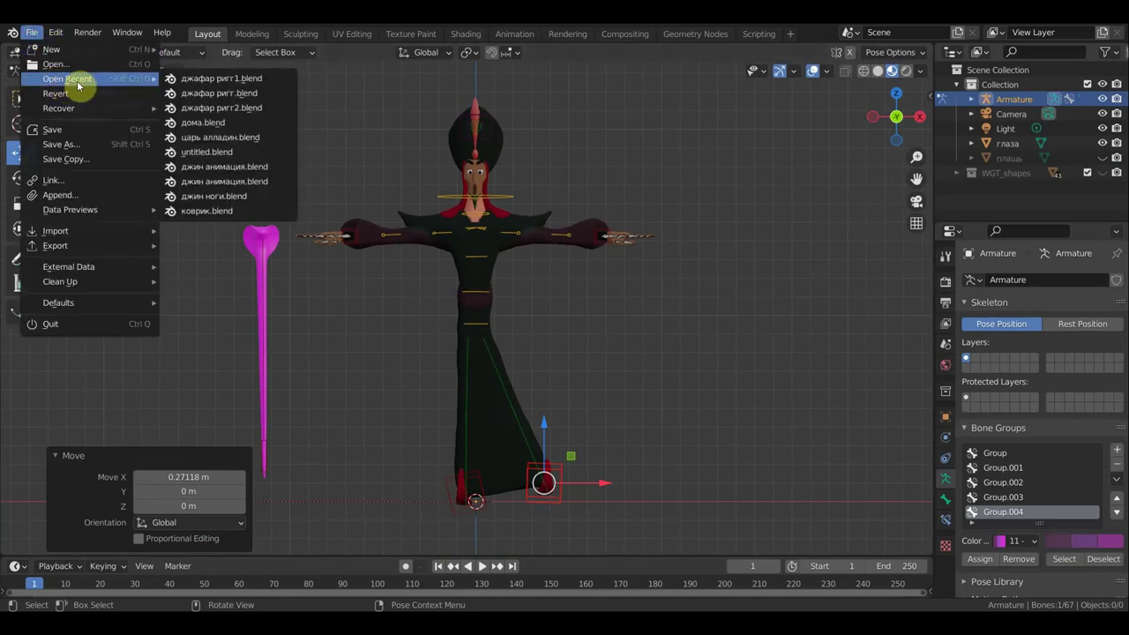
pyautogui.moveTo(67, 78)
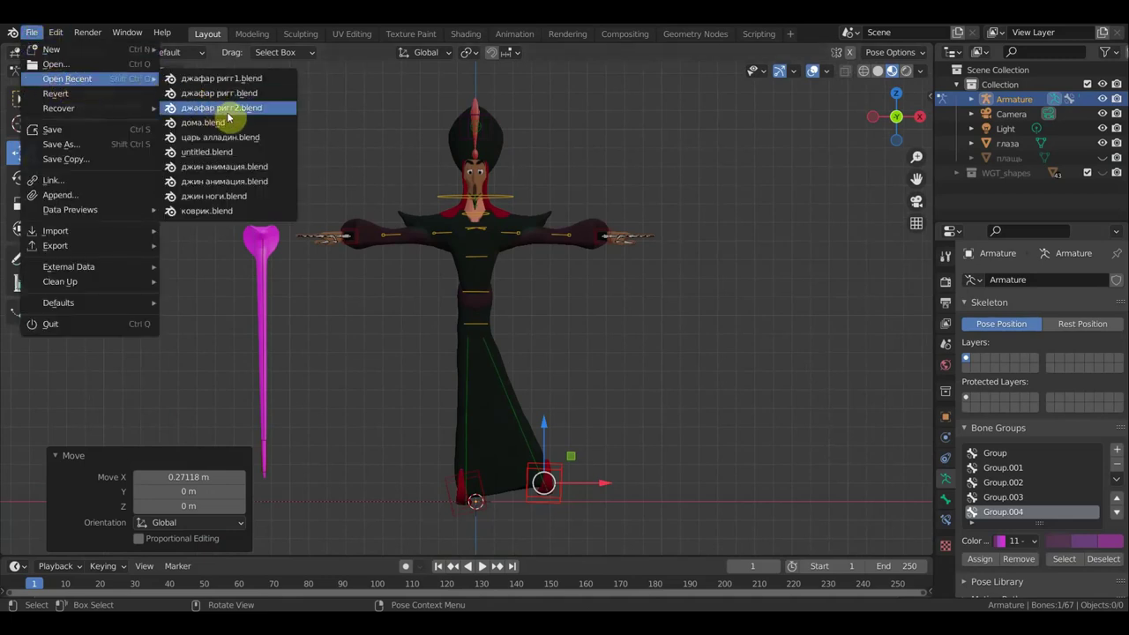
# Open джафар ригг 2.blend from recent files without saving джафар ригг1.blend
pyautogui.click(234, 108)
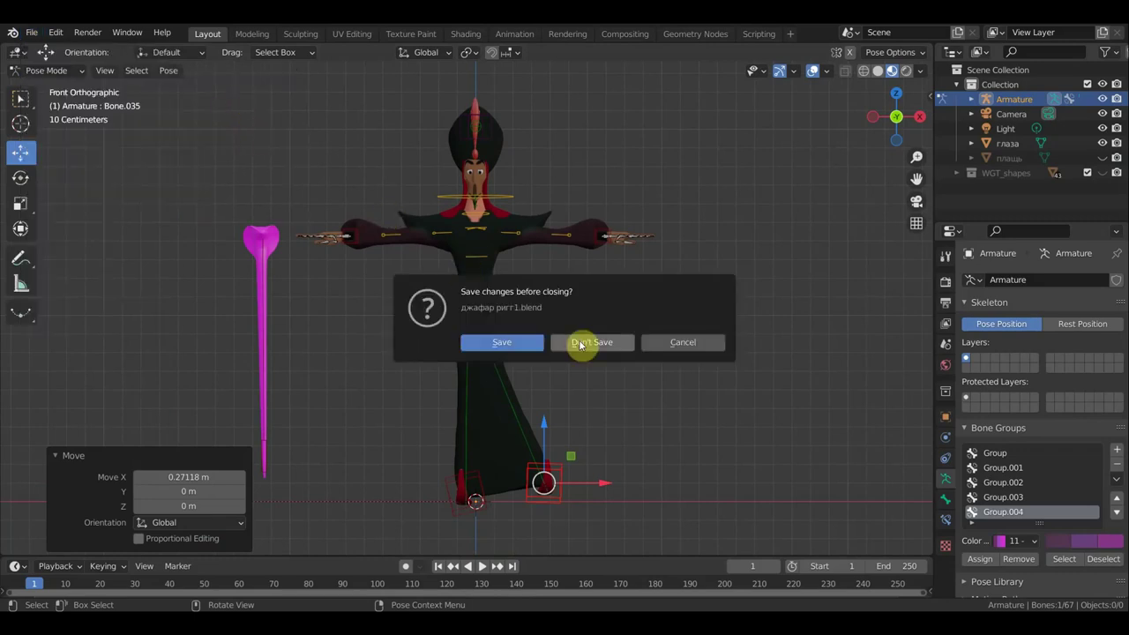
pyautogui.click(599, 344)
pyautogui.moveTo(590, 348)
pyautogui.mouseDown(button='middle')
pyautogui.moveTo(507, 365)
pyautogui.moveTo(453, 353)
pyautogui.moveTo(477, 333)
pyautogui.moveTo(408, 335)
pyautogui.mouseUp(button='middle')
# Hide the red cape and select the armature
pyautogui.click(465, 322)
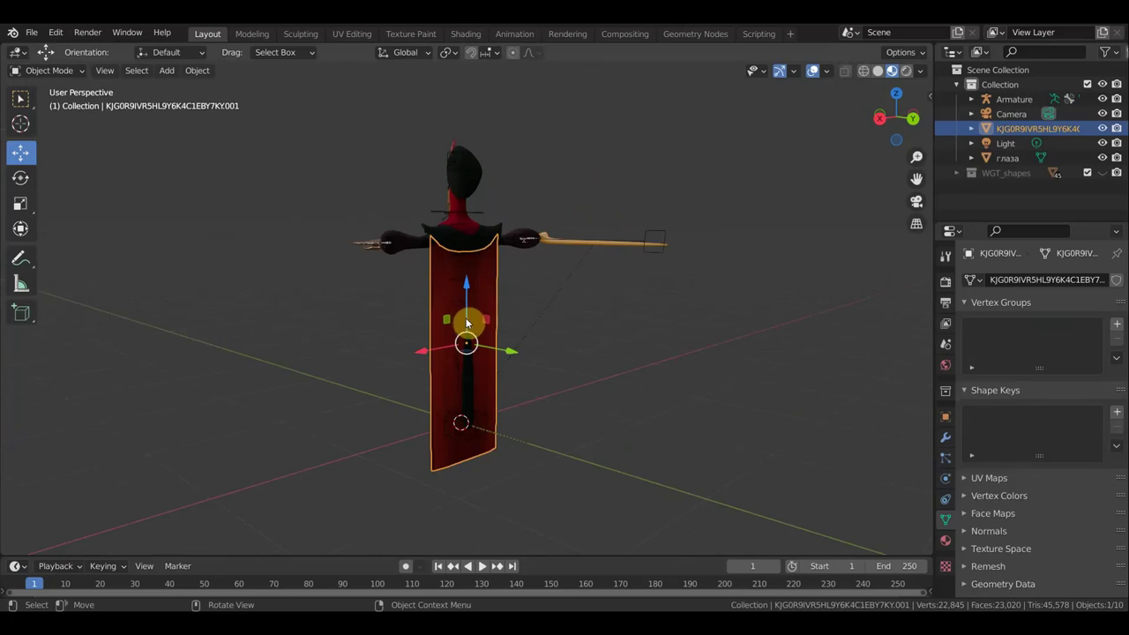
pyautogui.press('h')
pyautogui.scroll(3, 468, 326)
pyautogui.scroll(3, 468, 326)
pyautogui.moveTo(468, 326)
pyautogui.mouseDown(button='middle')
pyautogui.moveTo(660, 355)
pyautogui.moveTo(632, 273)
pyautogui.moveTo(623, 306)
pyautogui.moveTo(571, 322)
pyautogui.mouseUp(button='middle')
pyautogui.click(512, 331)
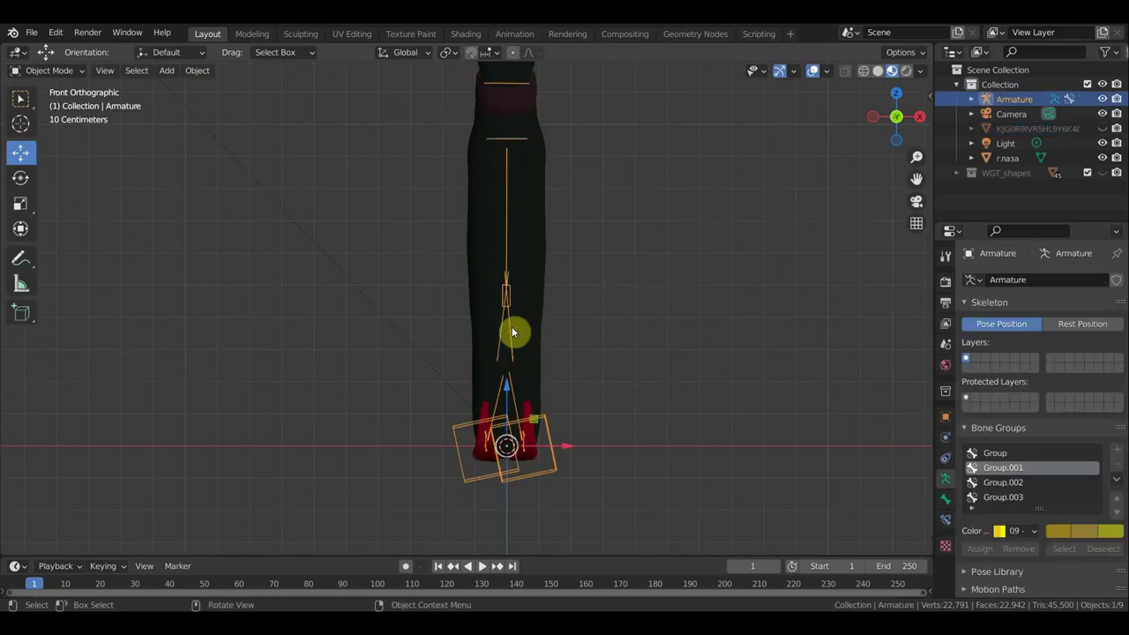
# Switch the armature into Edit Mode and inspect its leg and foot bone chain
pyautogui.click(50, 71)
pyautogui.click(62, 104)
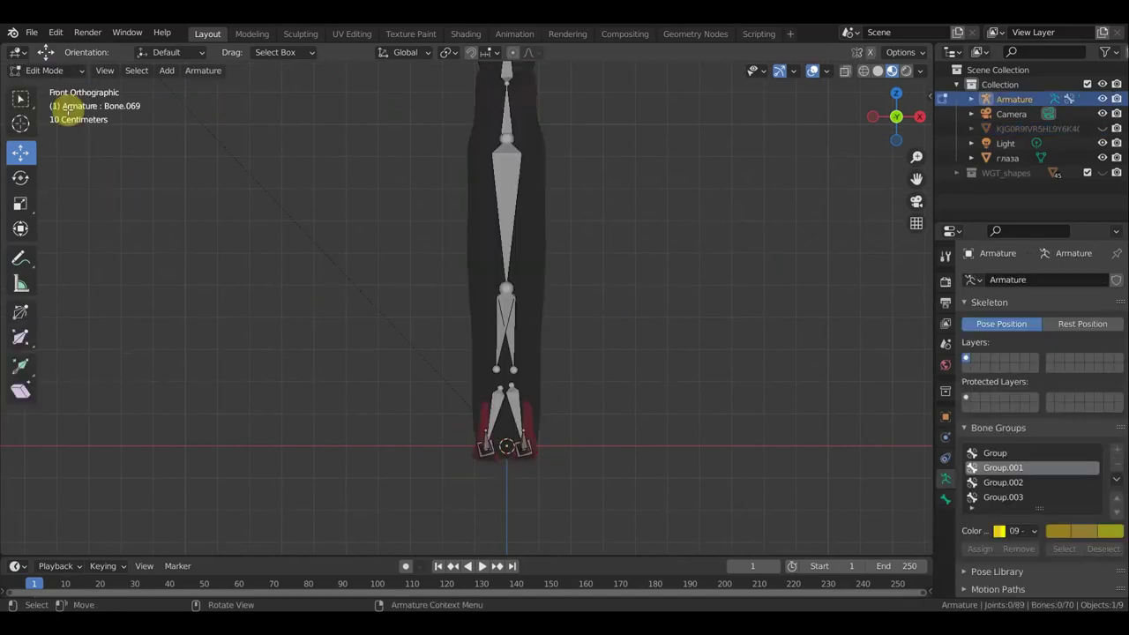
pyautogui.scroll(2, 509, 303)
pyautogui.keyDown('shift'); pyautogui.moveTo(522, 308); pyautogui.dragTo(446, 267, button='middle'); pyautogui.keyUp('shift')
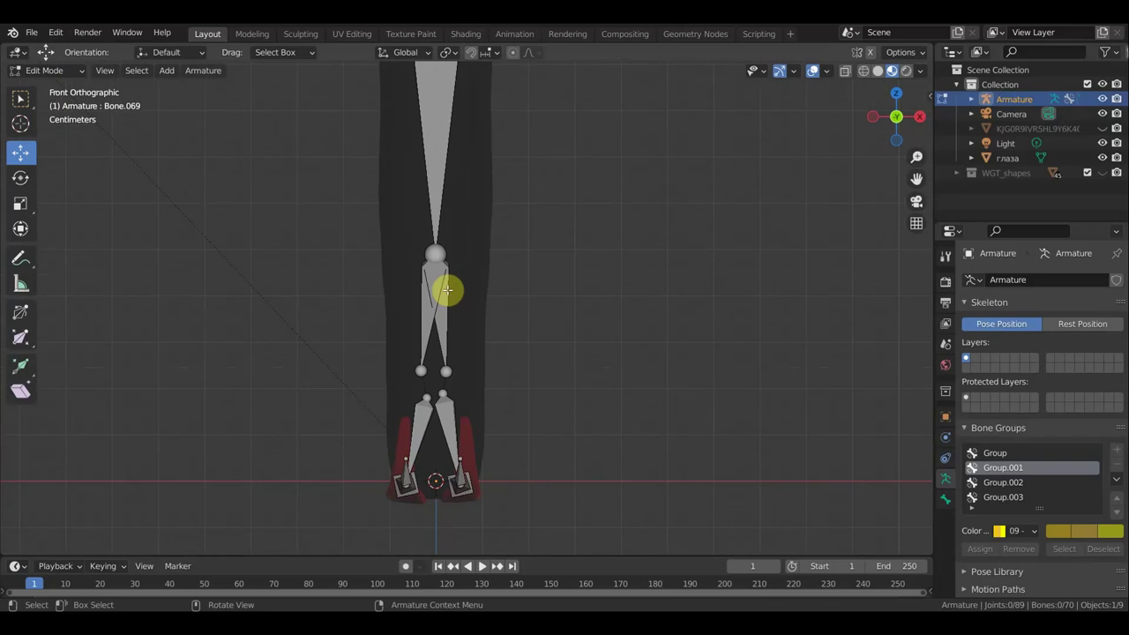
pyautogui.scroll(-1, 446, 266)
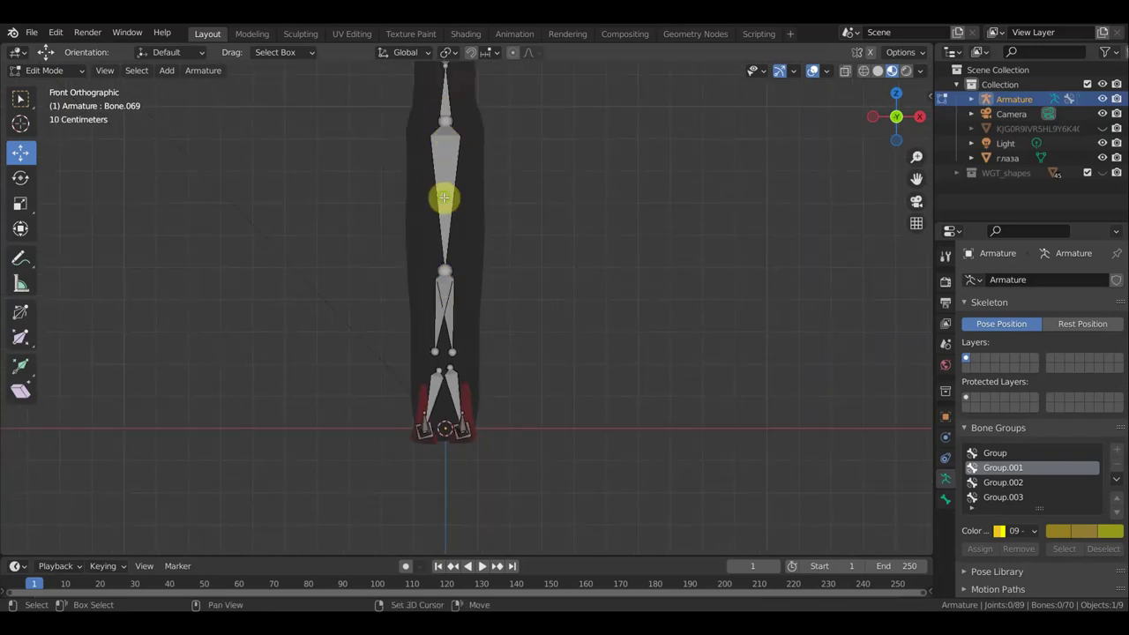
pyautogui.keyDown('shift'); pyautogui.moveTo(444, 196); pyautogui.dragTo(464, 297, button='middle'); pyautogui.keyUp('shift')
pyautogui.keyDown('shift'); pyautogui.moveTo(490, 354); pyautogui.dragTo(506, 272, button='middle'); pyautogui.keyUp('shift')
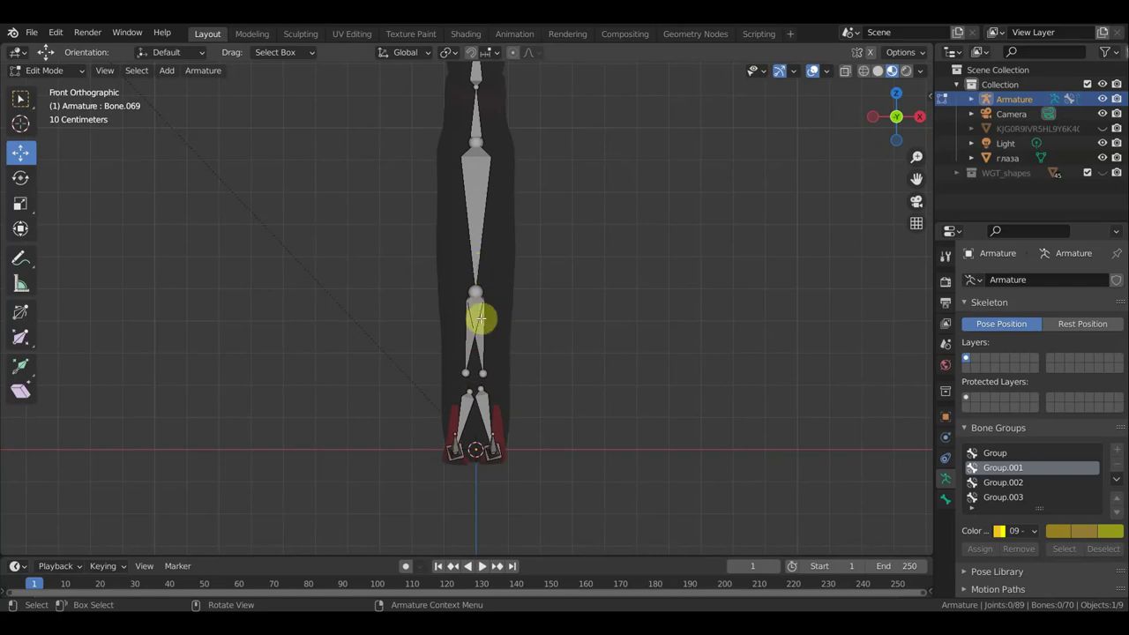
pyautogui.moveTo(497, 365)
pyautogui.mouseDown(button='middle')
pyautogui.moveTo(327, 353)
pyautogui.moveTo(315, 338)
pyautogui.mouseUp(button='middle')
pyautogui.click(66, 73)
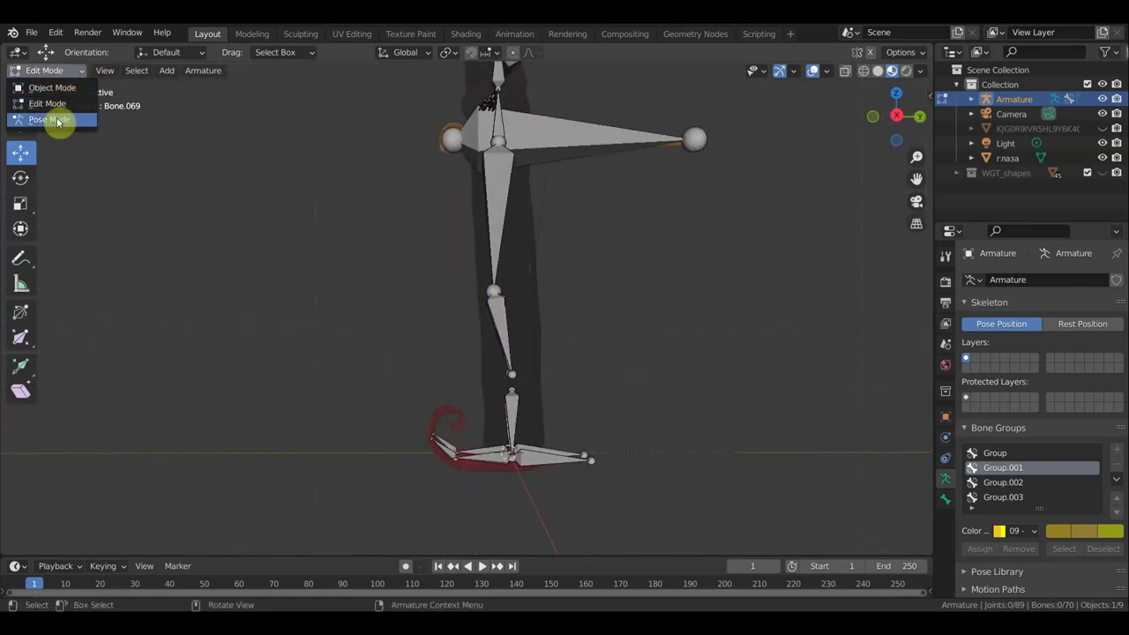
# In Pose Mode, slide the foot bones along Y, leaving Bone.063 offset 0.16301 m
pyautogui.click(56, 118)
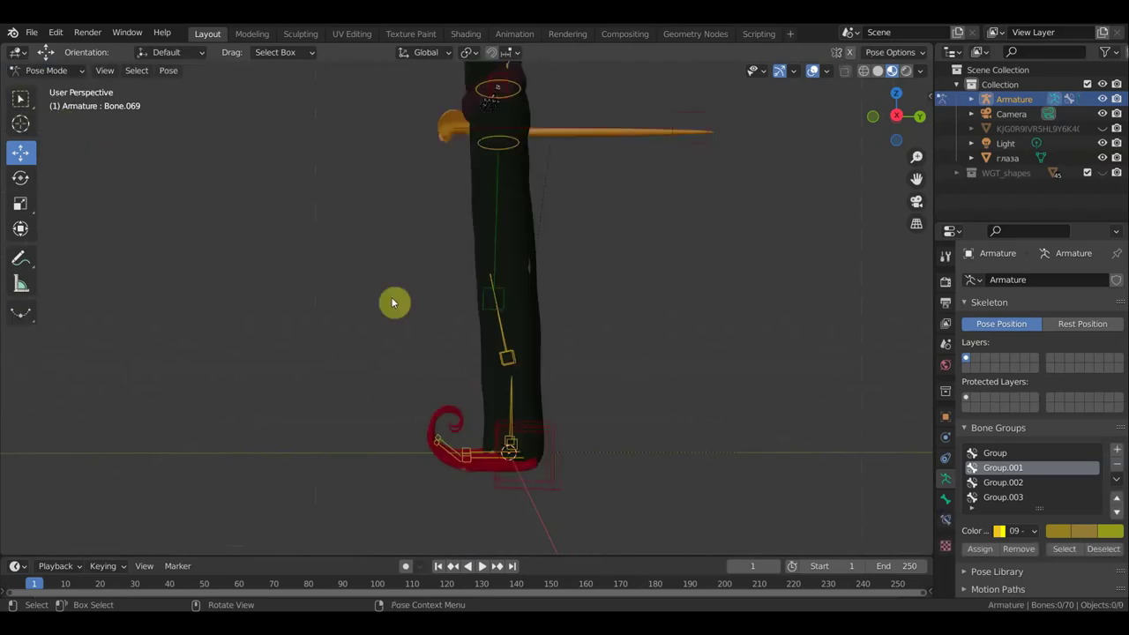
pyautogui.moveTo(561, 437); pyautogui.dragTo(569, 453, button='middle')
pyautogui.moveTo(577, 457); pyautogui.dragTo(474, 453)
pyautogui.click(551, 450)
pyautogui.moveTo(566, 455); pyautogui.dragTo(613, 459)
# Orbit around the leg rig and settle on the Right Orthographic side view
pyautogui.moveTo(613, 459)
pyautogui.mouseDown(button='middle')
pyautogui.moveTo(472, 377)
pyautogui.moveTo(380, 366)
pyautogui.moveTo(419, 348)
pyautogui.moveTo(379, 343)
pyautogui.moveTo(411, 374)
pyautogui.moveTo(585, 368)
pyautogui.moveTo(414, 377)
pyautogui.mouseUp(button='middle')
pyautogui.moveTo(388, 332)
pyautogui.mouseDown(button='middle')
pyautogui.moveTo(512, 358)
pyautogui.moveTo(447, 302)
pyautogui.mouseUp(button='middle')
pyautogui.moveTo(410, 375)
pyautogui.mouseDown(button='middle')
pyautogui.moveTo(312, 391)
pyautogui.moveTo(326, 353)
pyautogui.mouseUp(button='middle')
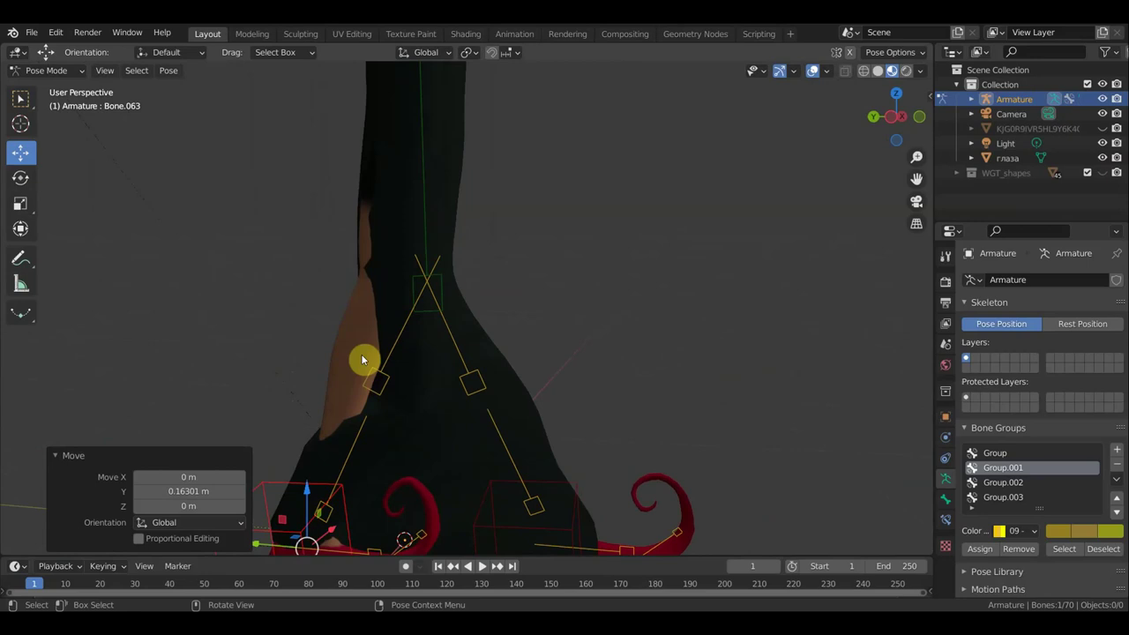
pyautogui.scroll(-2, 427, 349)
pyautogui.moveTo(383, 338)
pyautogui.mouseDown(button='middle')
pyautogui.moveTo(403, 343)
pyautogui.moveTo(265, 358)
pyautogui.moveTo(104, 344)
pyautogui.mouseUp(button='middle')
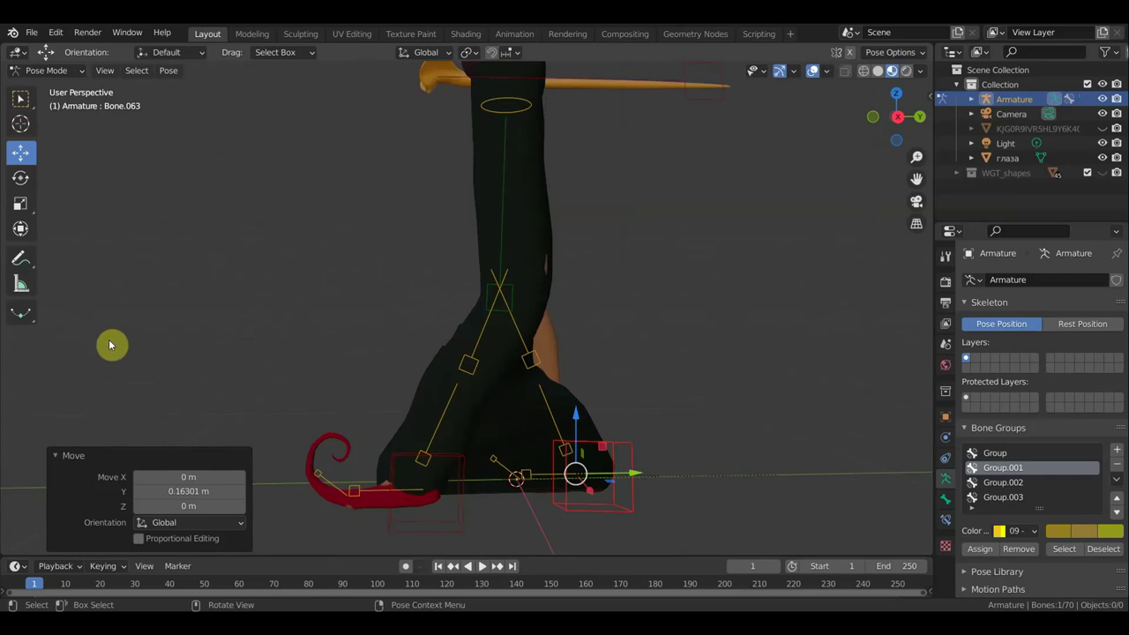
pyautogui.press('KP_3')
pyautogui.scroll(-1, 367, 379)
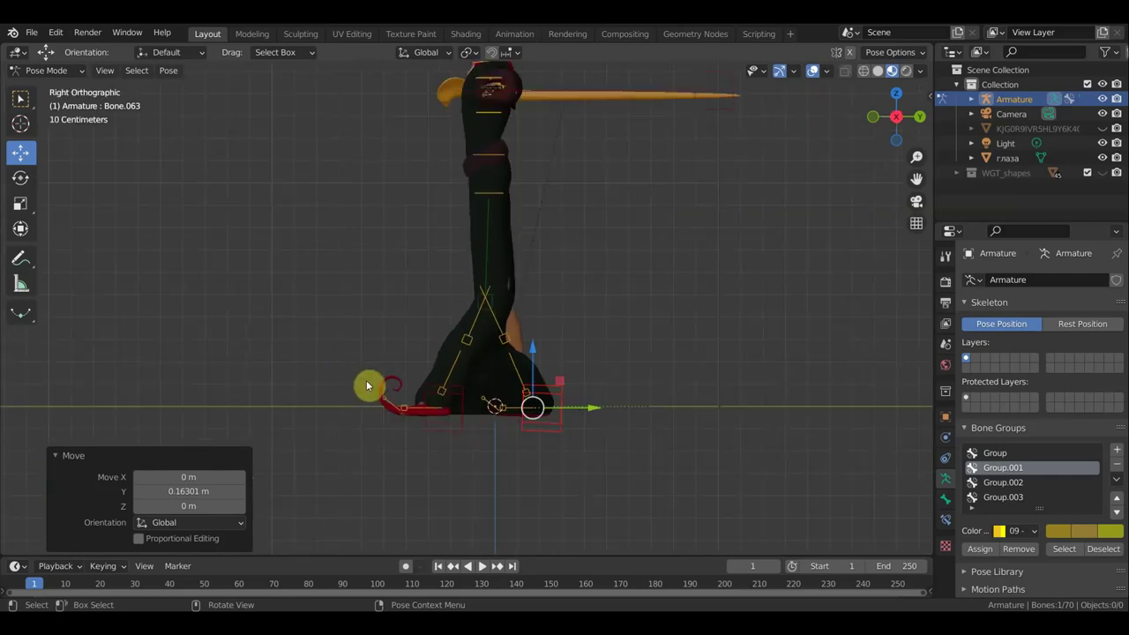
# Rotate the leg bone Bone.032 by 16.7°
pyautogui.click(496, 284)
pyautogui.press('r')
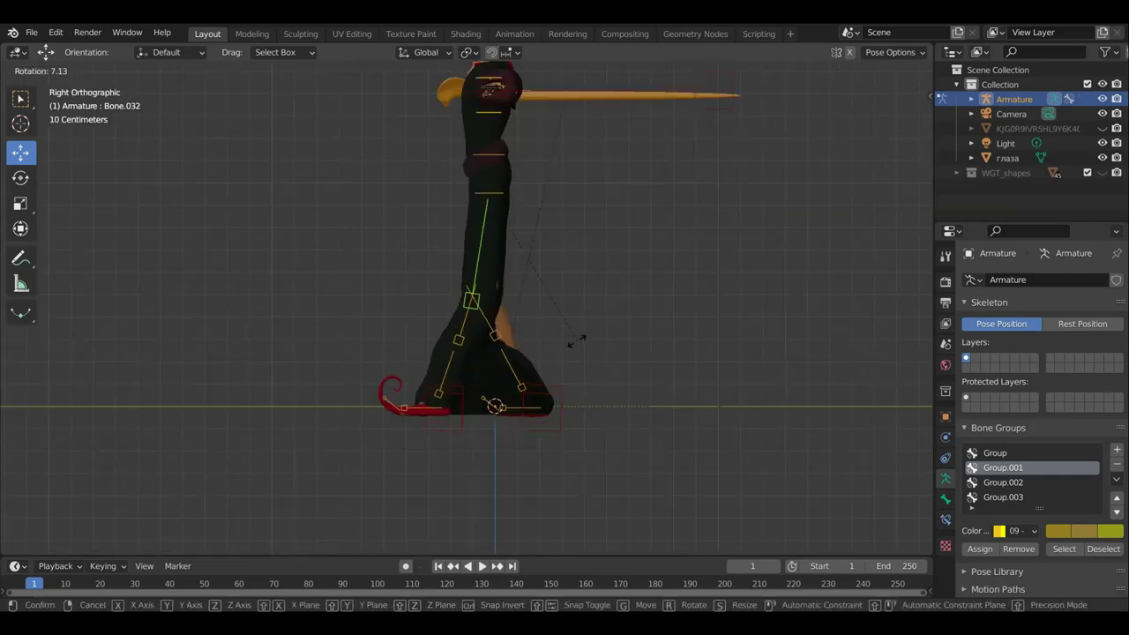
pyautogui.click(543, 348)
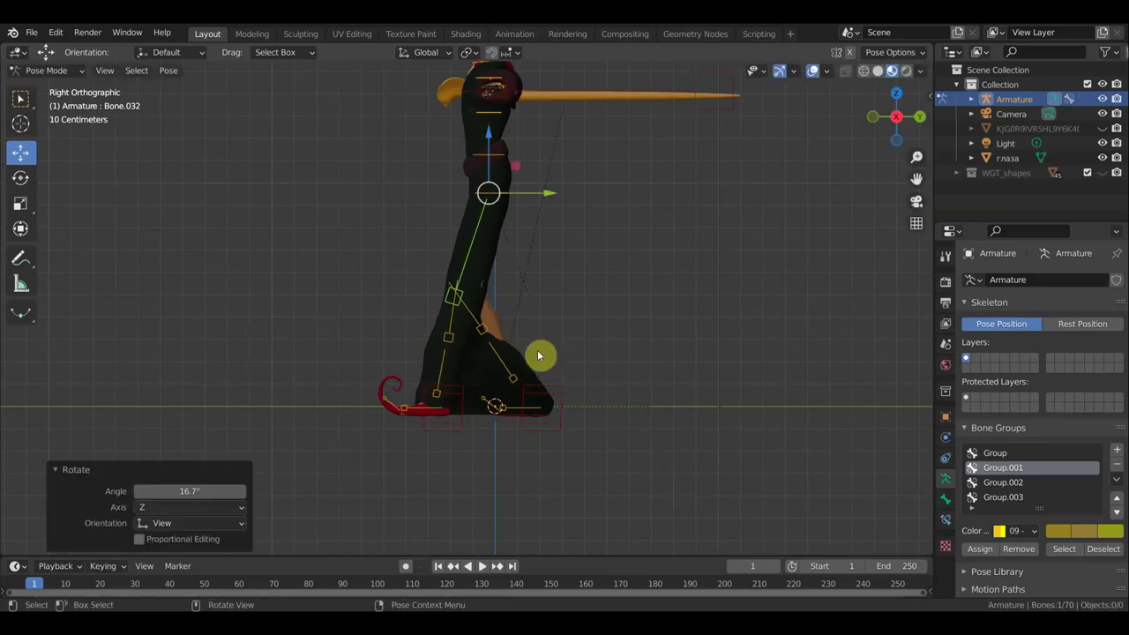
pyautogui.scroll(2, 539, 355)
pyautogui.keyDown('shift'); pyautogui.moveTo(540, 355); pyautogui.dragTo(542, 444, button='middle'); pyautogui.keyUp('shift')
pyautogui.scroll(-2, 560, 374)
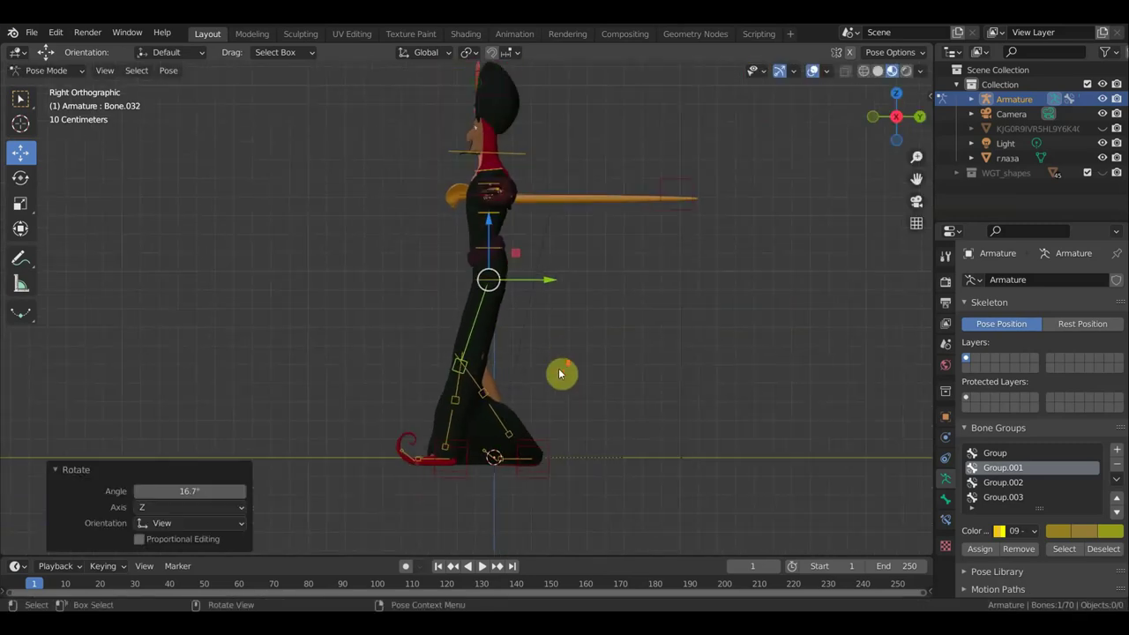
pyautogui.scroll(1, 560, 441)
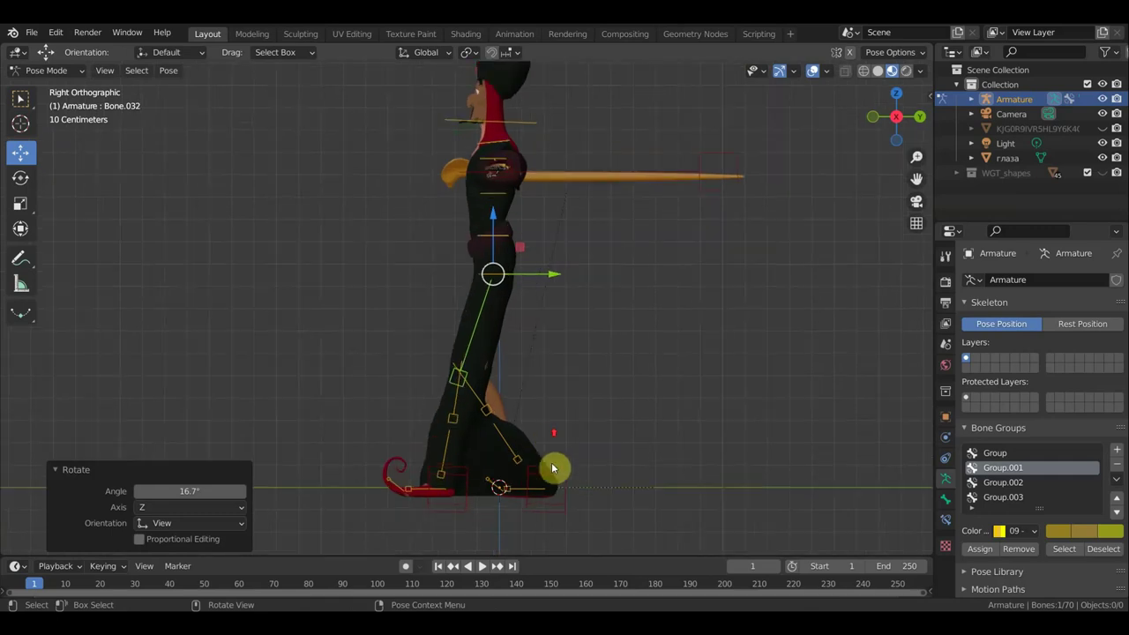
# Lift the foot bone Bone.063 up and back and tilt it -58.3°
pyautogui.click(559, 477)
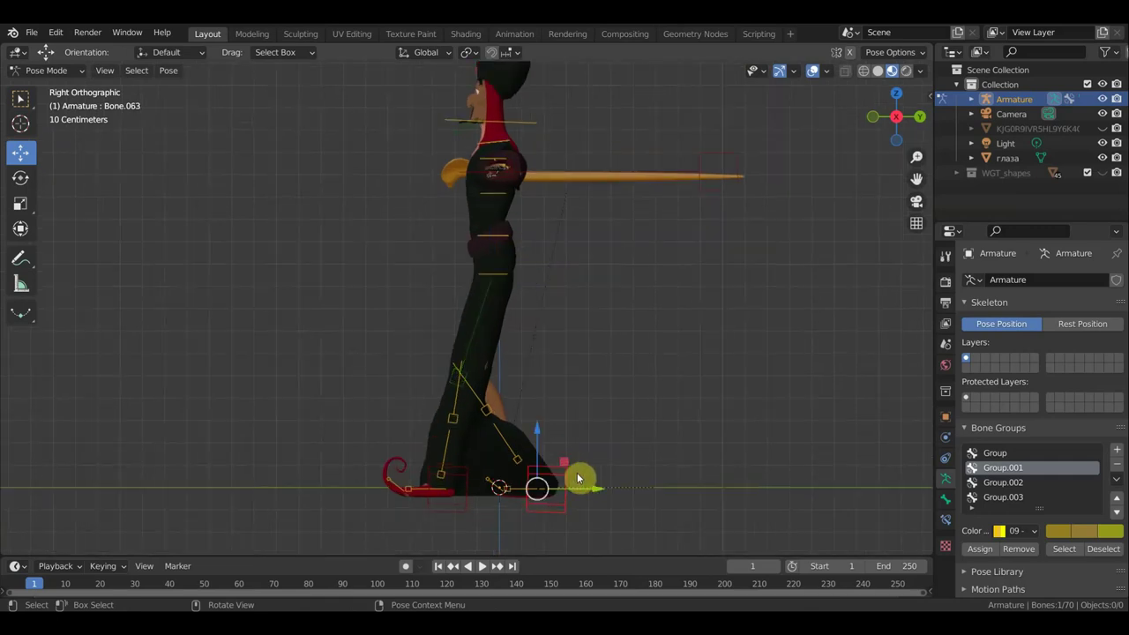
pyautogui.press('g')
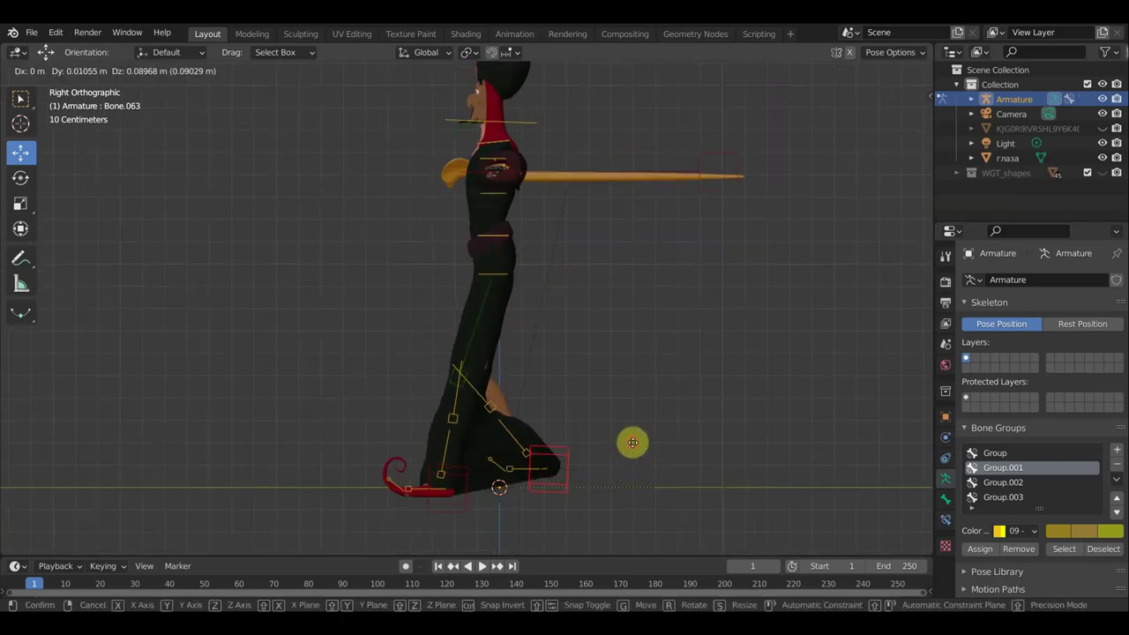
pyautogui.click(632, 448)
pyautogui.press('r')
pyautogui.click(592, 365)
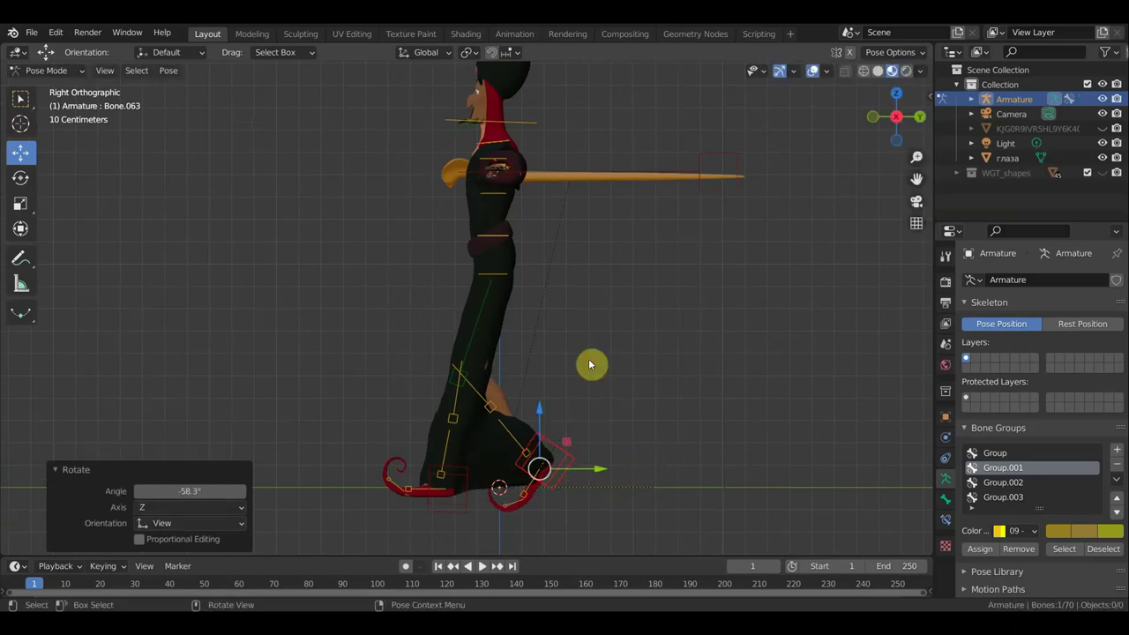
pyautogui.press('g')
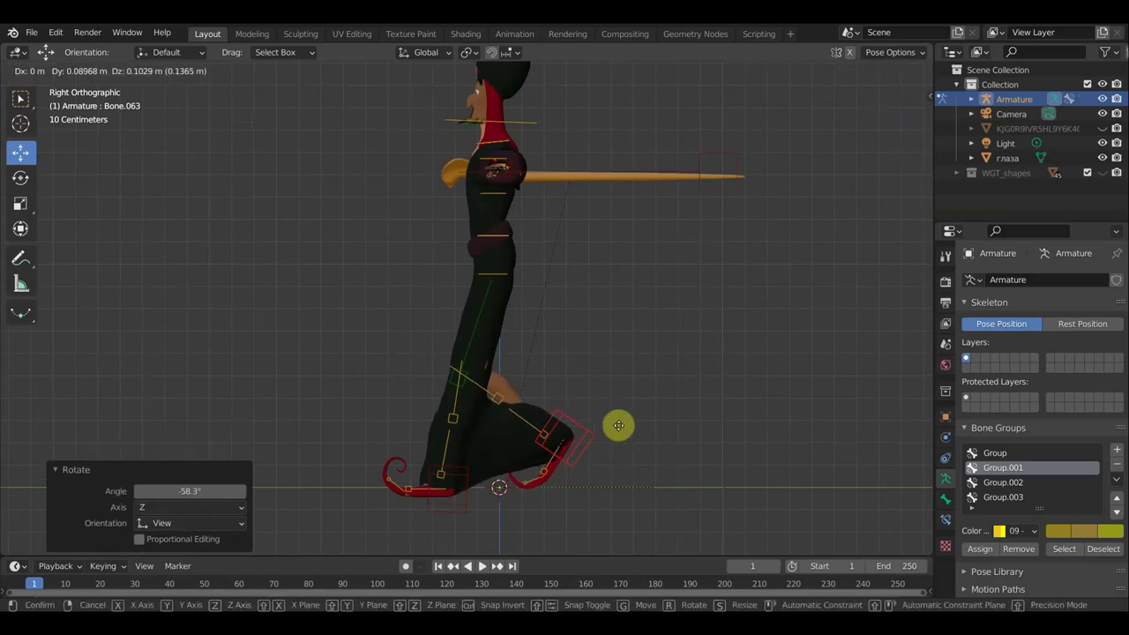
pyautogui.click(616, 429)
# Rotate the toe bone Bone.069 by 22.6° and view the pose in perspective
pyautogui.click(551, 504)
pyautogui.scroll(3, 549, 509)
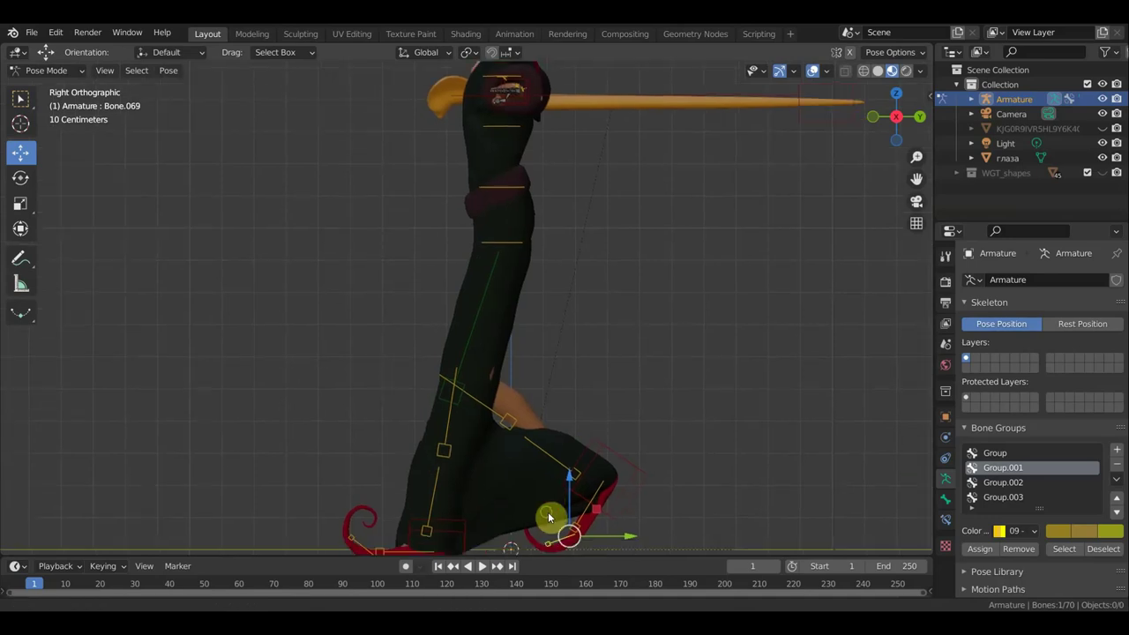
pyautogui.keyDown('shift'); pyautogui.moveTo(548, 512); pyautogui.dragTo(530, 373, button='middle'); pyautogui.keyUp('shift')
pyautogui.press('r')
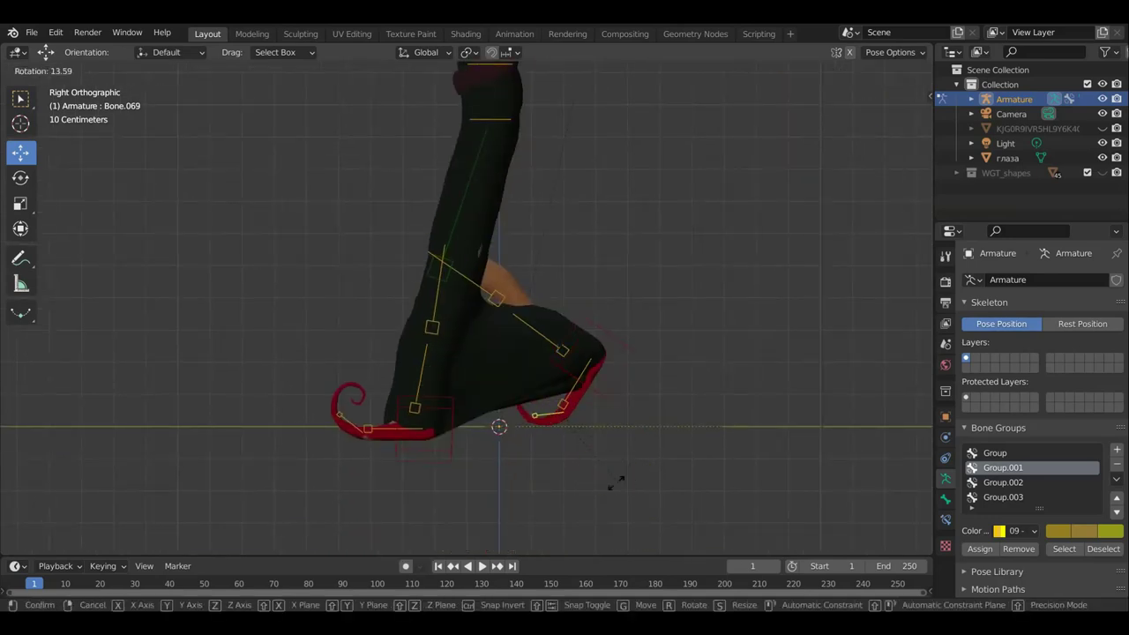
pyautogui.click(600, 481)
pyautogui.moveTo(636, 456)
pyautogui.mouseDown(button='middle')
pyautogui.moveTo(212, 468)
pyautogui.moveTo(320, 456)
pyautogui.moveTo(448, 420)
pyautogui.moveTo(403, 60)
pyautogui.mouseUp(button='middle')
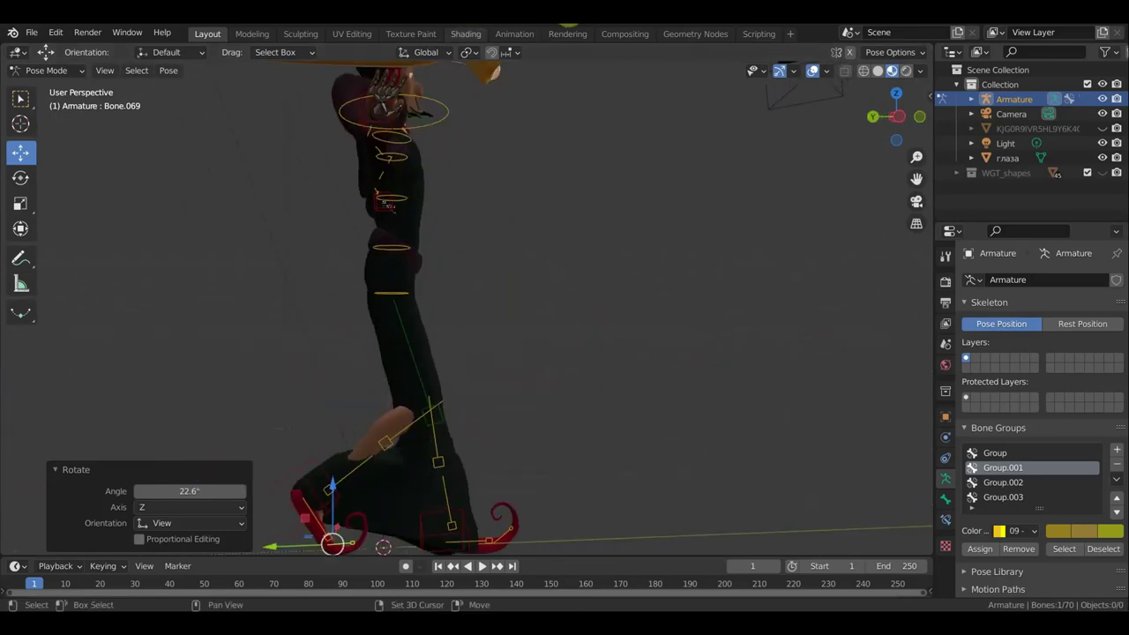
# Shift Bone.060 near the foot to reposition the foot
pyautogui.moveTo(603, 218)
pyautogui.mouseDown(button='middle')
pyautogui.moveTo(575, 241)
pyautogui.moveTo(403, 239)
pyautogui.moveTo(450, 254)
pyautogui.mouseUp(button='middle')
pyautogui.press('KP_1')
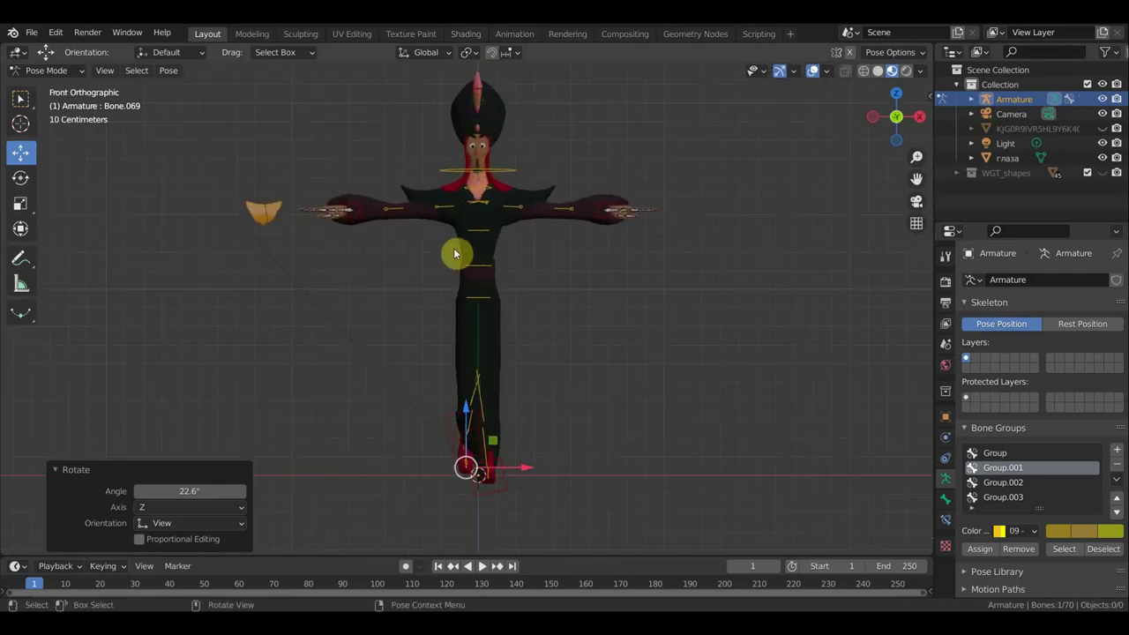
pyautogui.moveTo(532, 317)
pyautogui.mouseDown(button='middle')
pyautogui.moveTo(402, 311)
pyautogui.moveTo(407, 303)
pyautogui.mouseUp(button='middle')
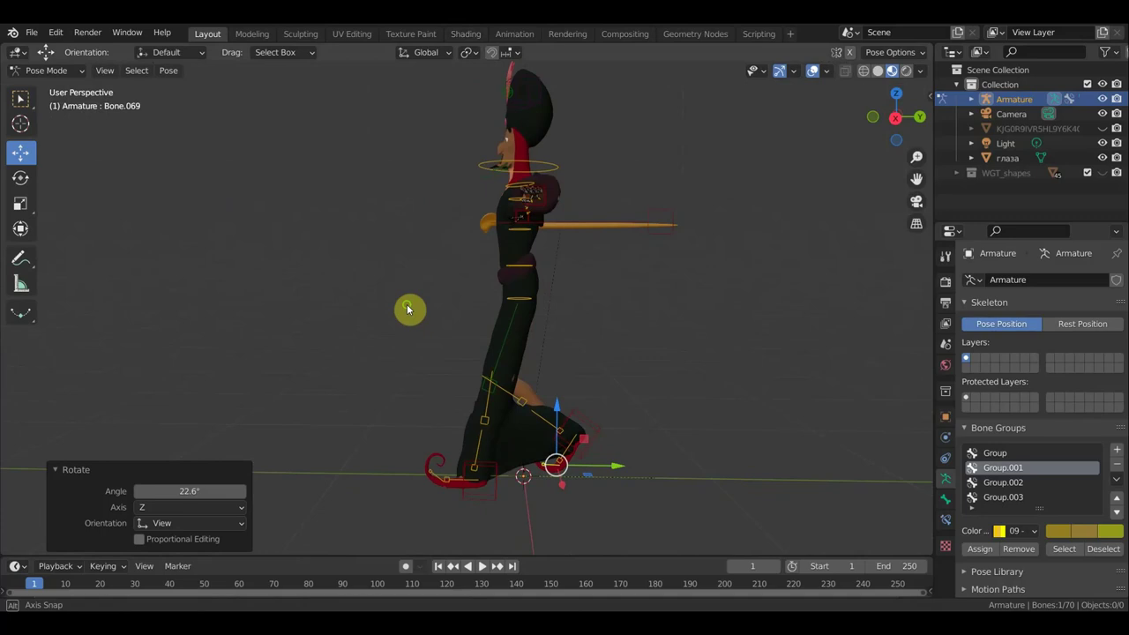
pyautogui.click(501, 476)
pyautogui.moveTo(551, 485)
pyautogui.mouseDown()
pyautogui.moveTo(550, 467)
pyautogui.moveTo(582, 469)
pyautogui.moveTo(565, 465)
pyautogui.mouseUp()
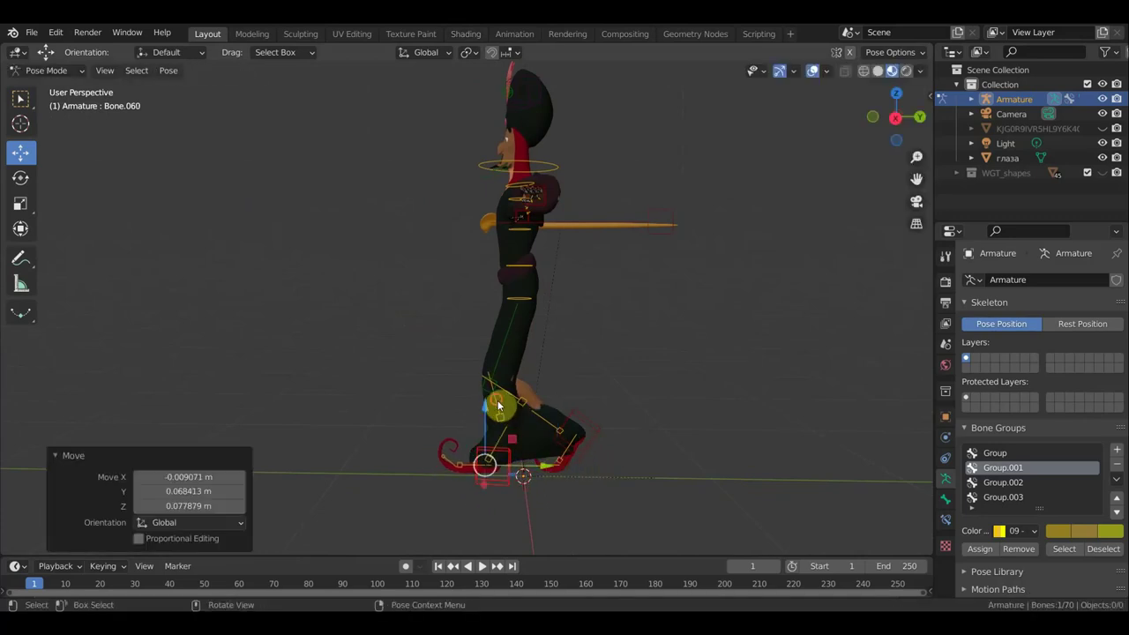
# Rotate the leg bone Bone.033, trying -39° and then 10.2°
pyautogui.click(536, 430)
pyautogui.press('r')
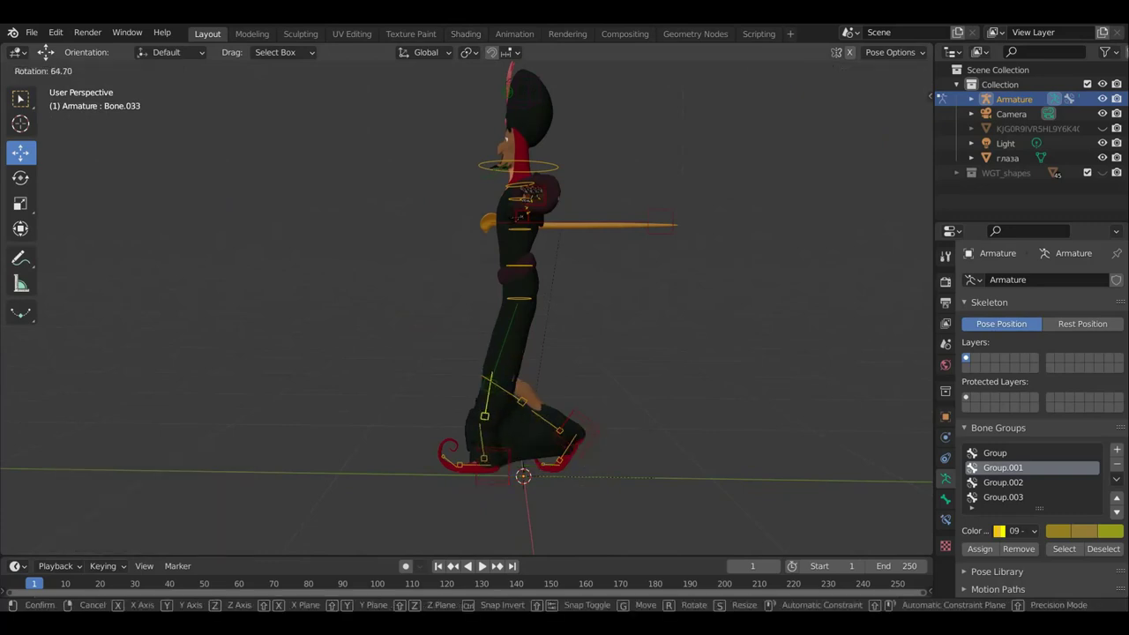
pyautogui.press('Return')
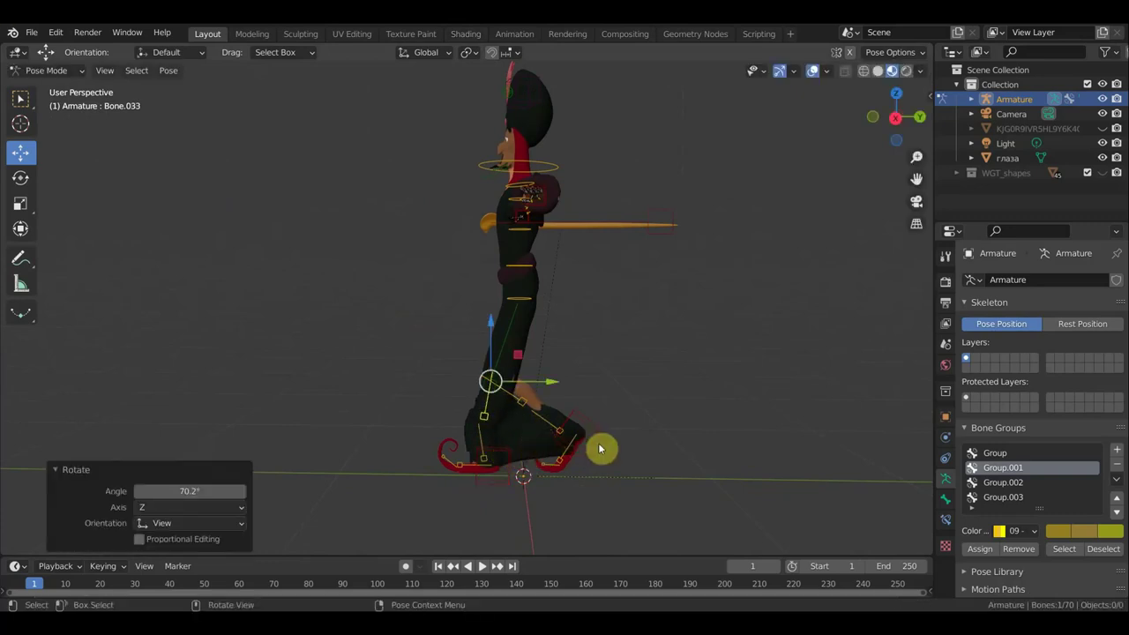
pyautogui.press('r')
pyautogui.click(638, 362)
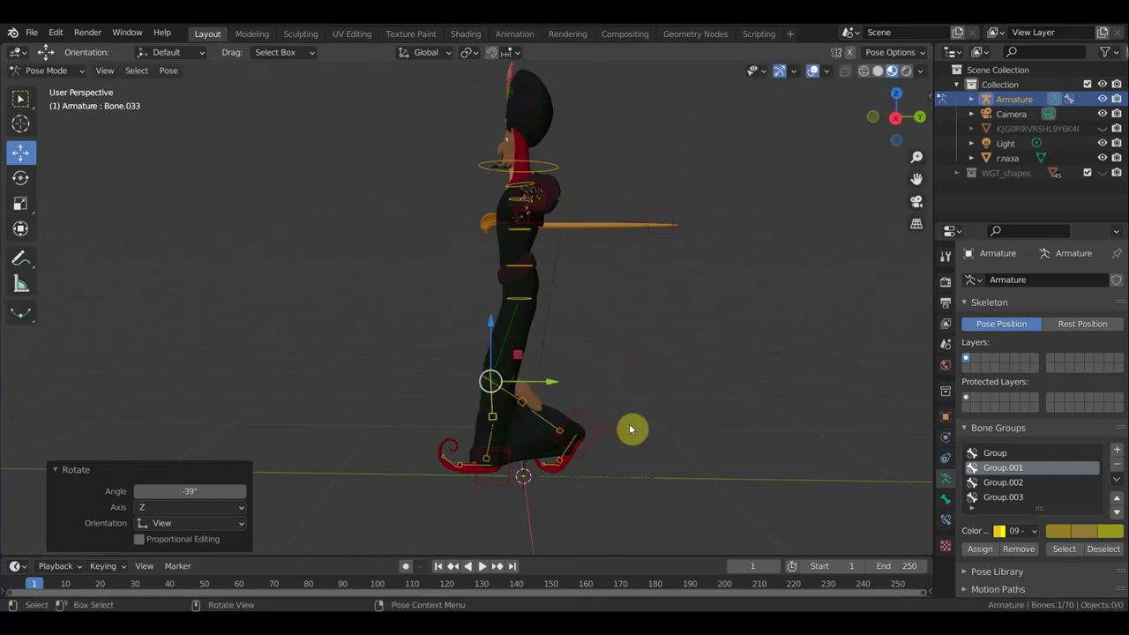
pyautogui.press('r')
pyautogui.click(534, 433)
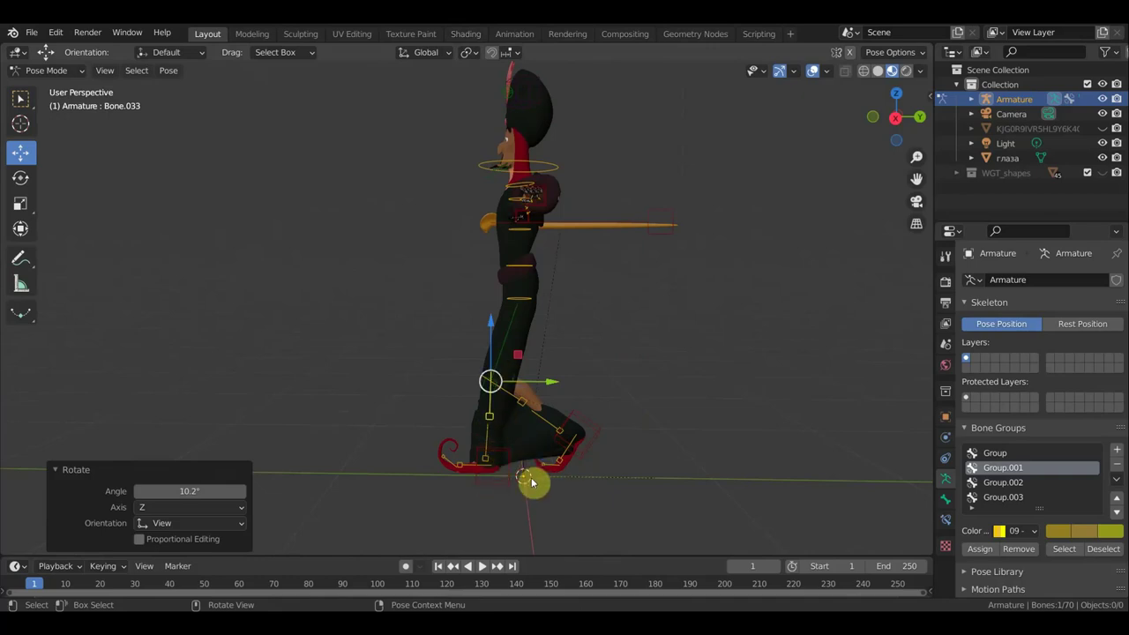
# Refine the leg bone's rotation from front and side views, starting at -32.3°
pyautogui.moveTo(527, 479); pyautogui.dragTo(743, 473, button='middle')
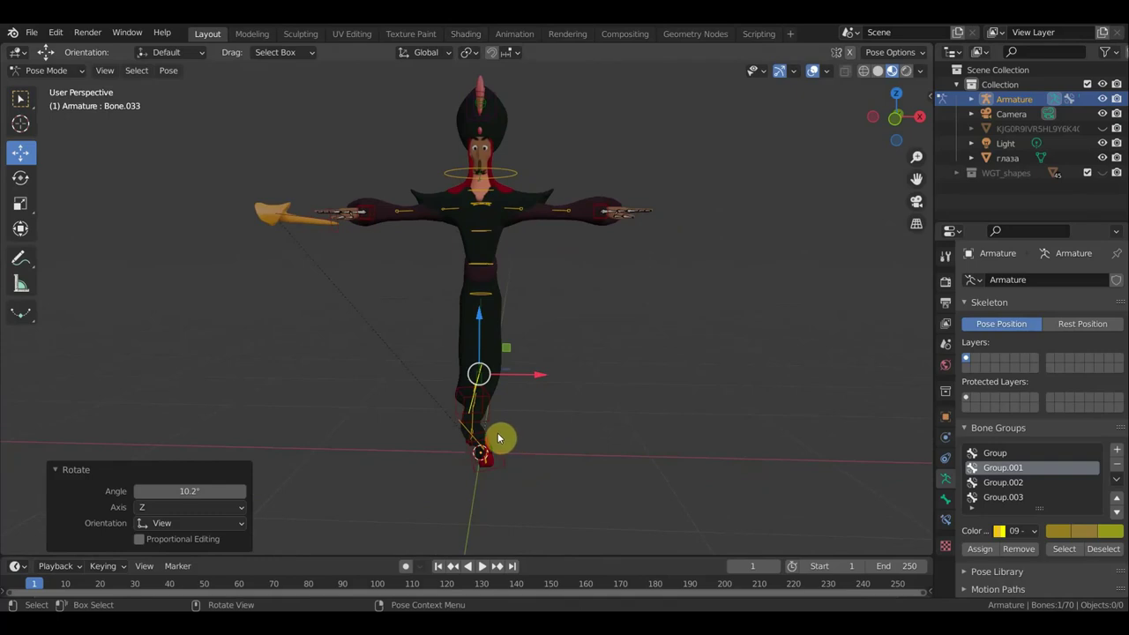
pyautogui.press('KP_1')
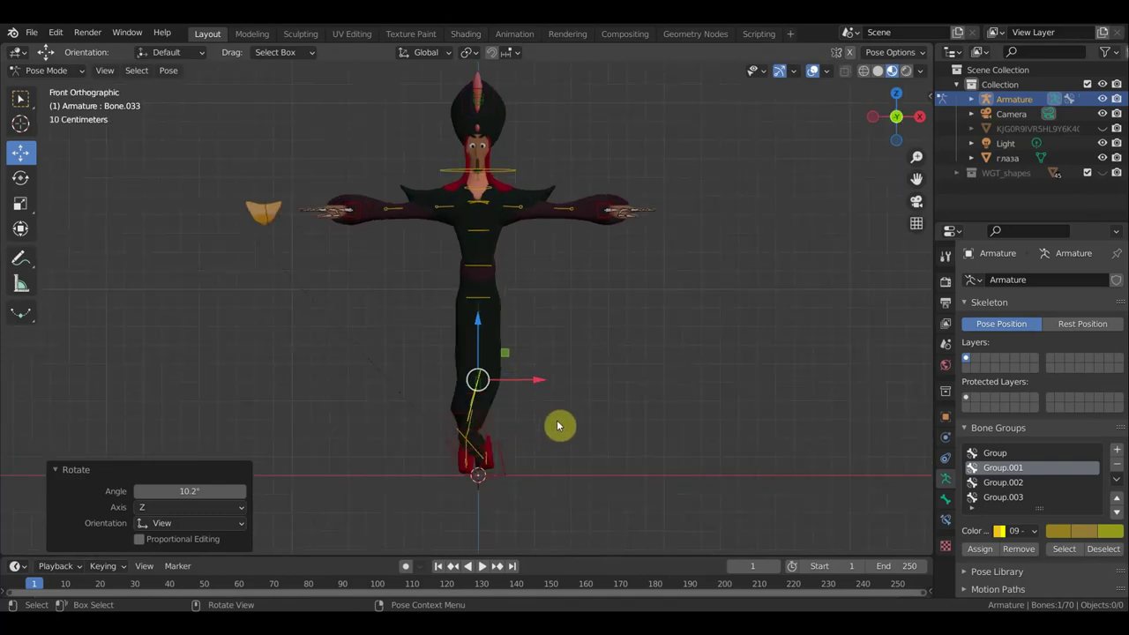
pyautogui.press('r')
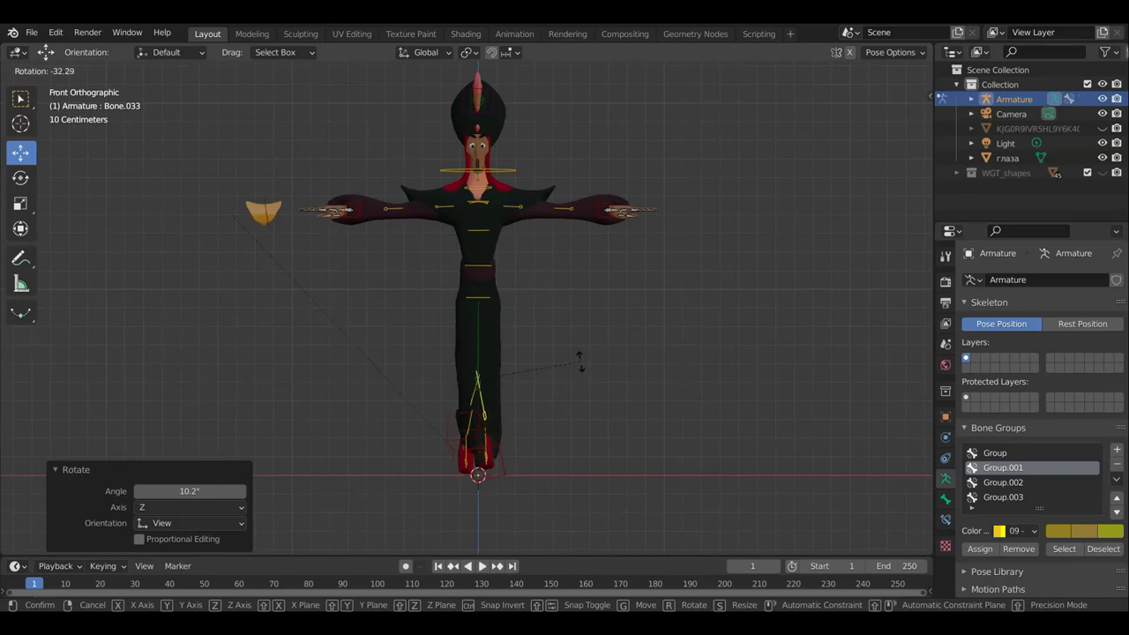
pyautogui.click(580, 362)
pyautogui.moveTo(579, 383)
pyautogui.mouseDown(button='middle')
pyautogui.moveTo(360, 406)
pyautogui.moveTo(388, 405)
pyautogui.mouseUp(button='middle')
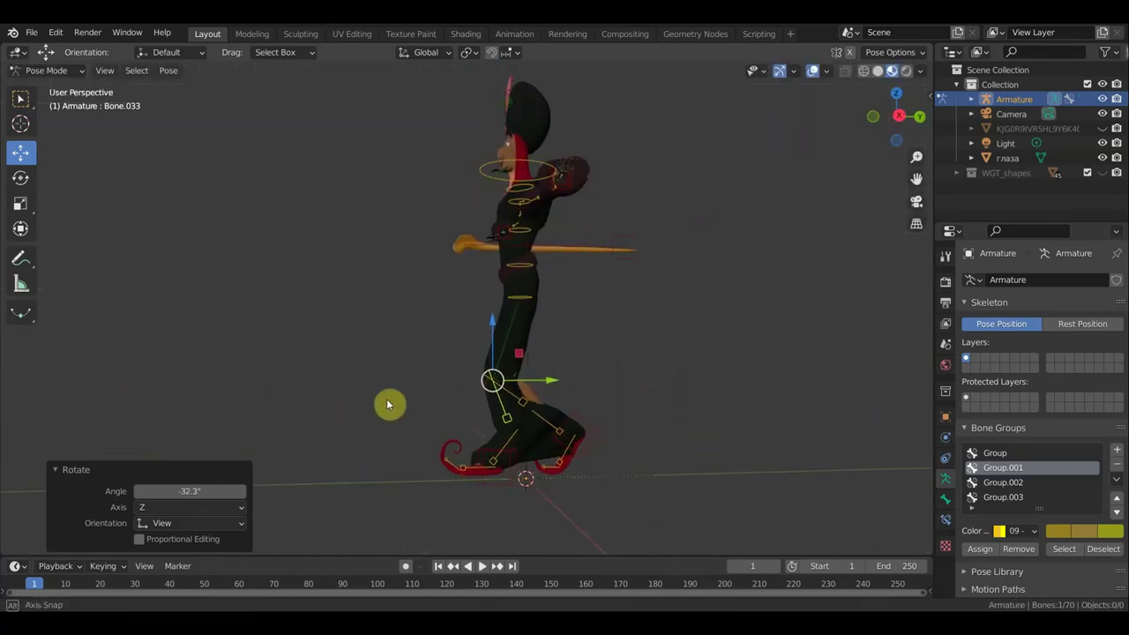
pyautogui.press('r')
pyautogui.click(562, 493)
pyautogui.moveTo(570, 496); pyautogui.dragTo(756, 488, button='middle')
pyautogui.press('r')
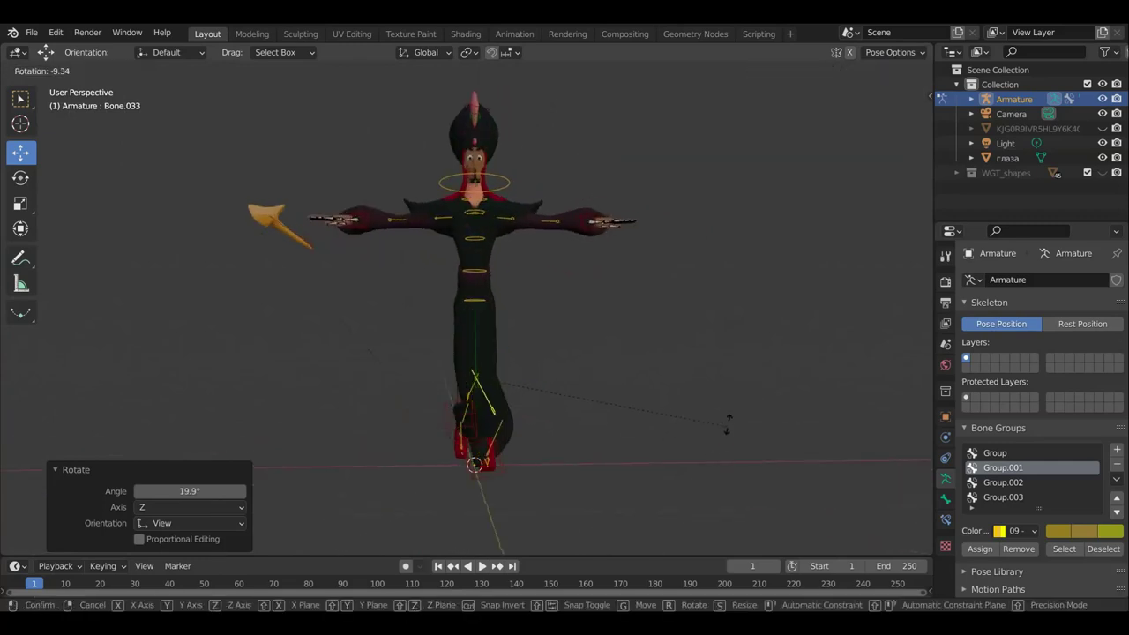
pyautogui.click(727, 437)
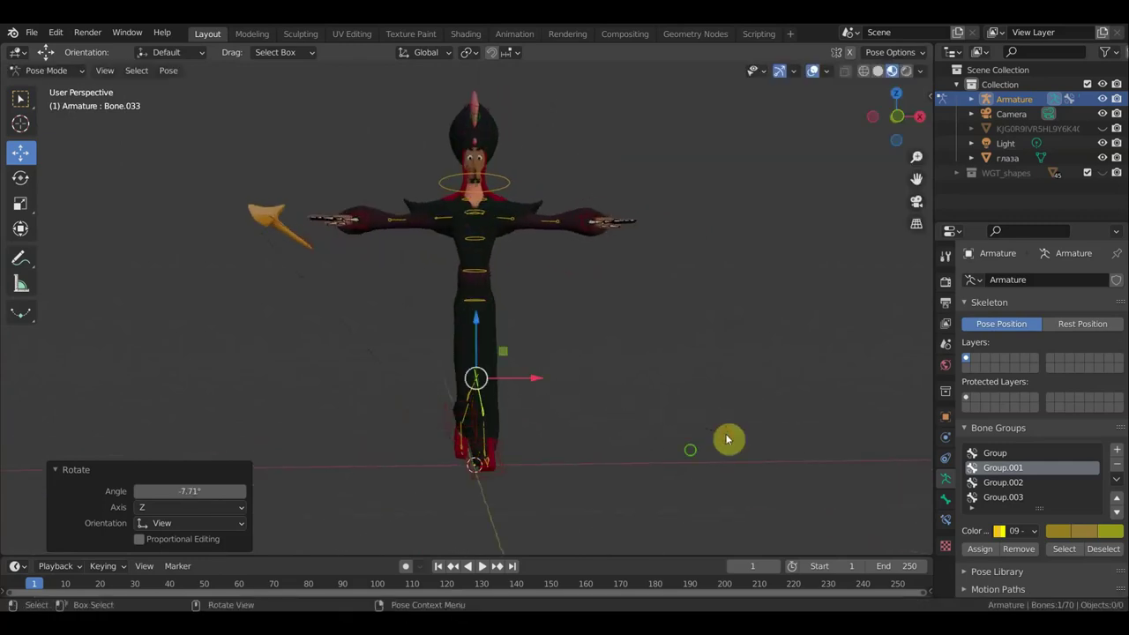
# Switch to a straight side view and select the foot control bone
pyautogui.moveTo(729, 441); pyautogui.dragTo(516, 458, button='middle')
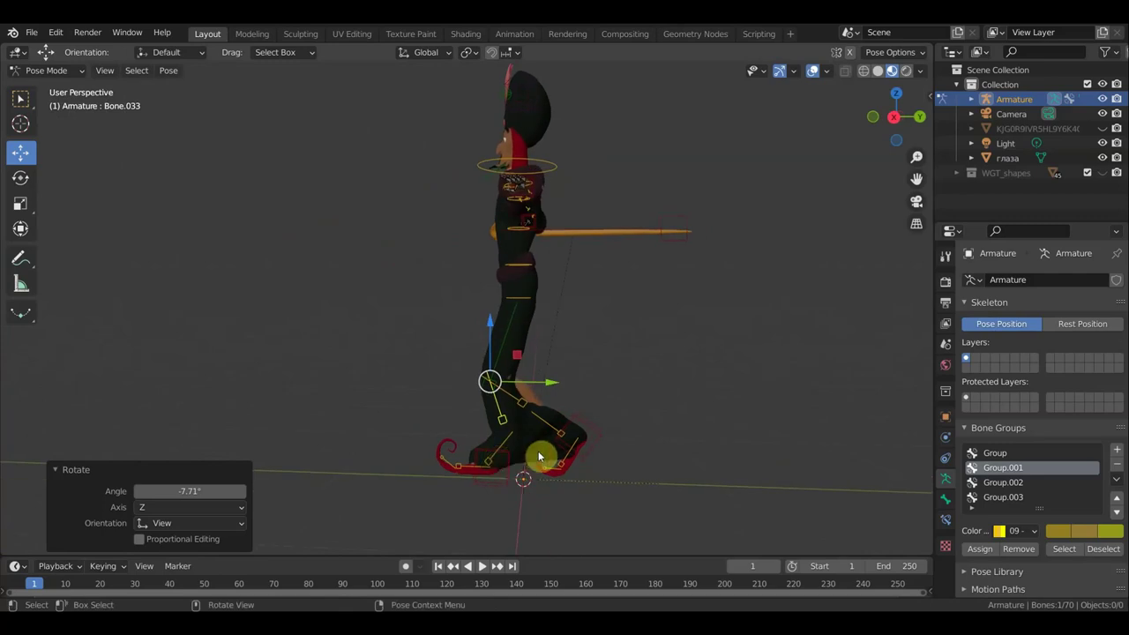
pyautogui.press('KP_3')
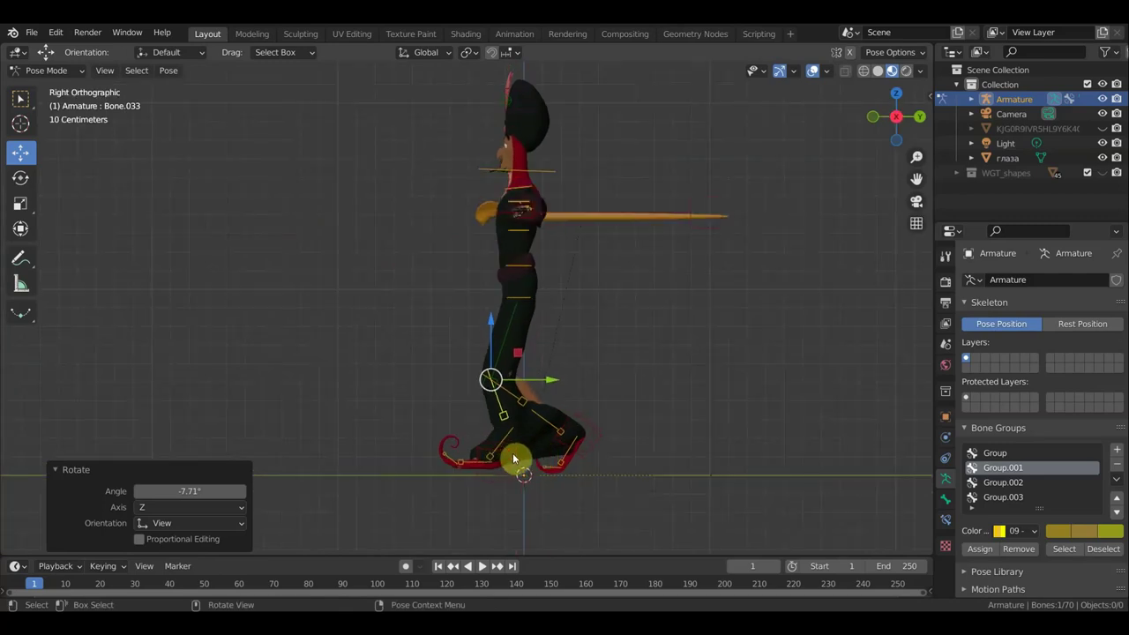
pyautogui.click(512, 454)
# Move the foot control bone about 0.1 m forward and slightly down
pyautogui.press('g')
pyautogui.click(537, 464)
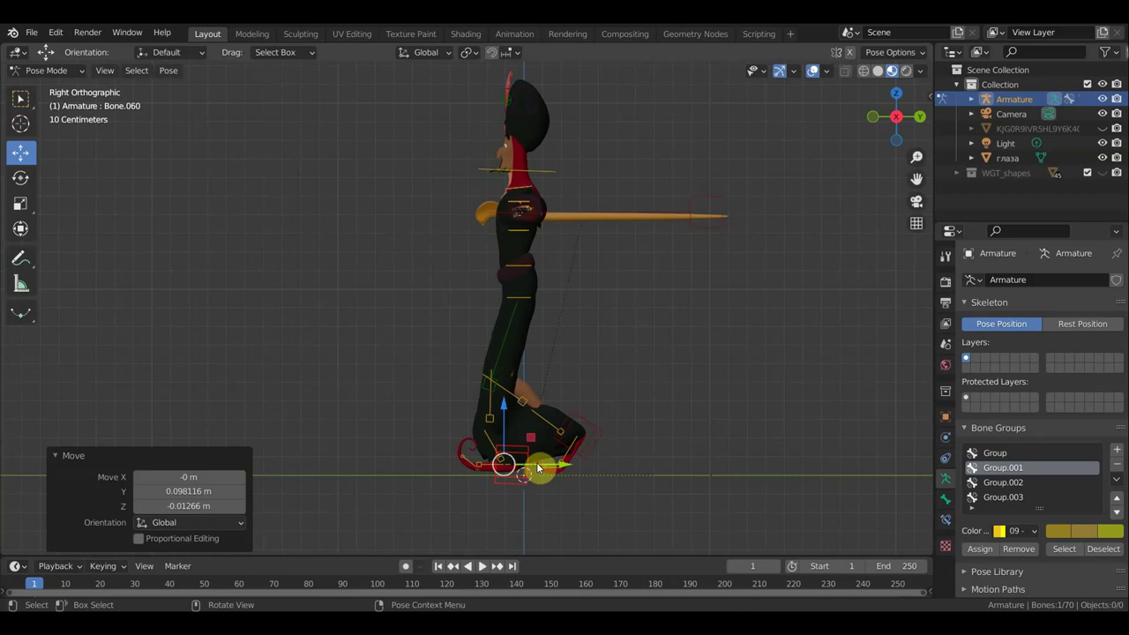
pyautogui.scroll(3, 536, 466)
pyautogui.scroll(2, 539, 466)
pyautogui.keyDown('shift'); pyautogui.moveTo(539, 466); pyautogui.dragTo(523, 370, button='middle'); pyautogui.keyUp('shift')
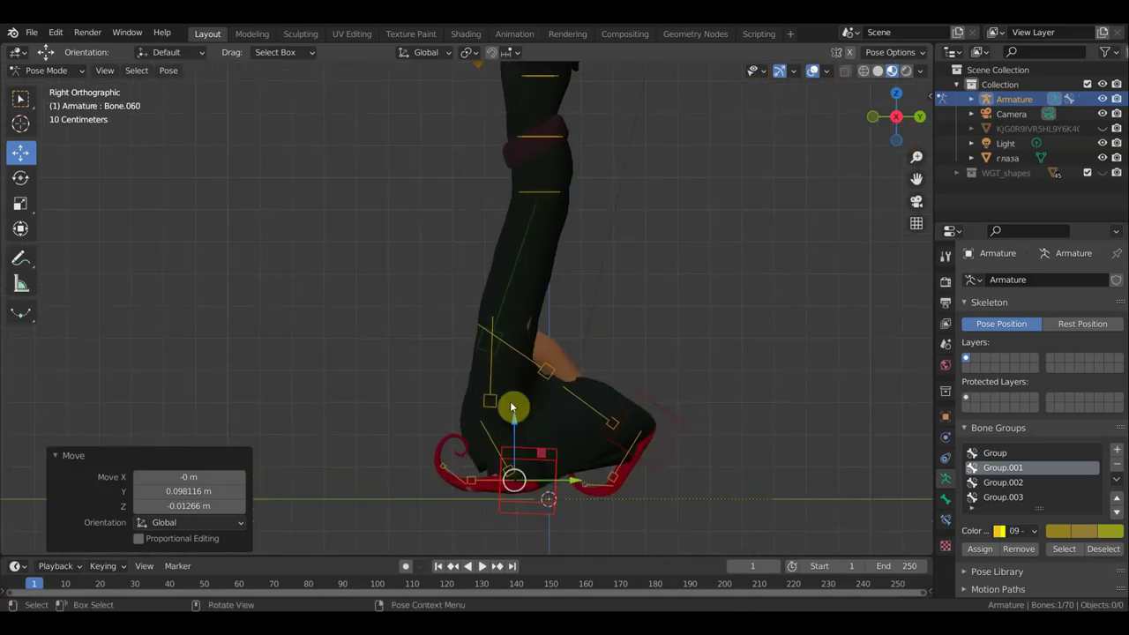
# Rotate the other foot bone Bone.034 slightly, by 0.872°
pyautogui.moveTo(517, 433)
pyautogui.mouseDown(button='middle')
pyautogui.moveTo(703, 460)
pyautogui.moveTo(686, 456)
pyautogui.mouseUp(button='middle')
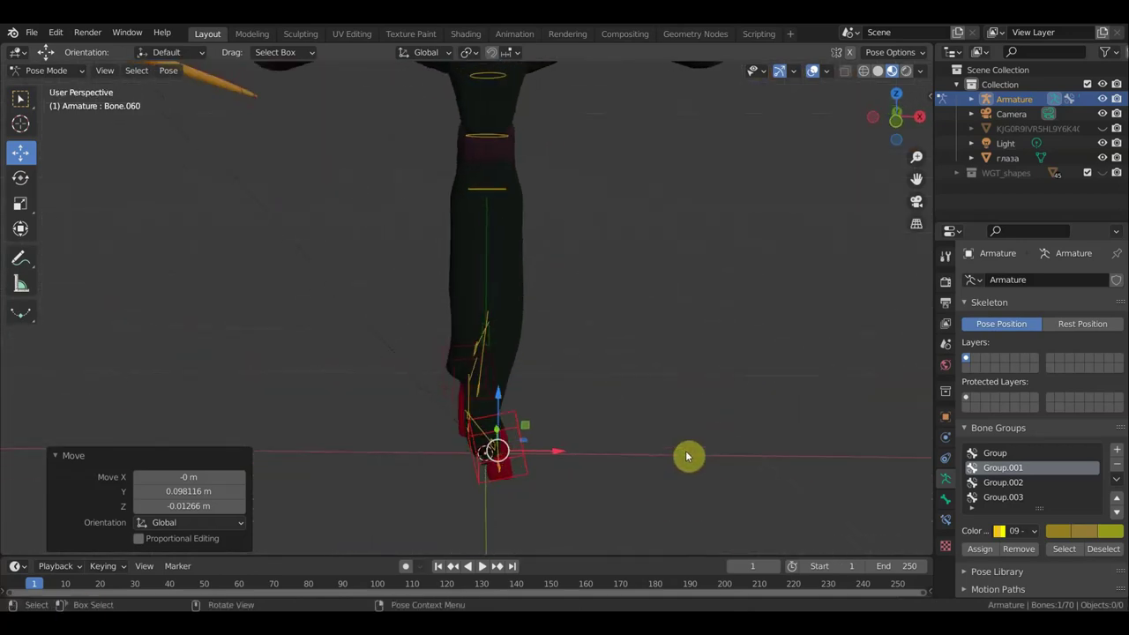
pyautogui.click(483, 433)
pyautogui.press('r')
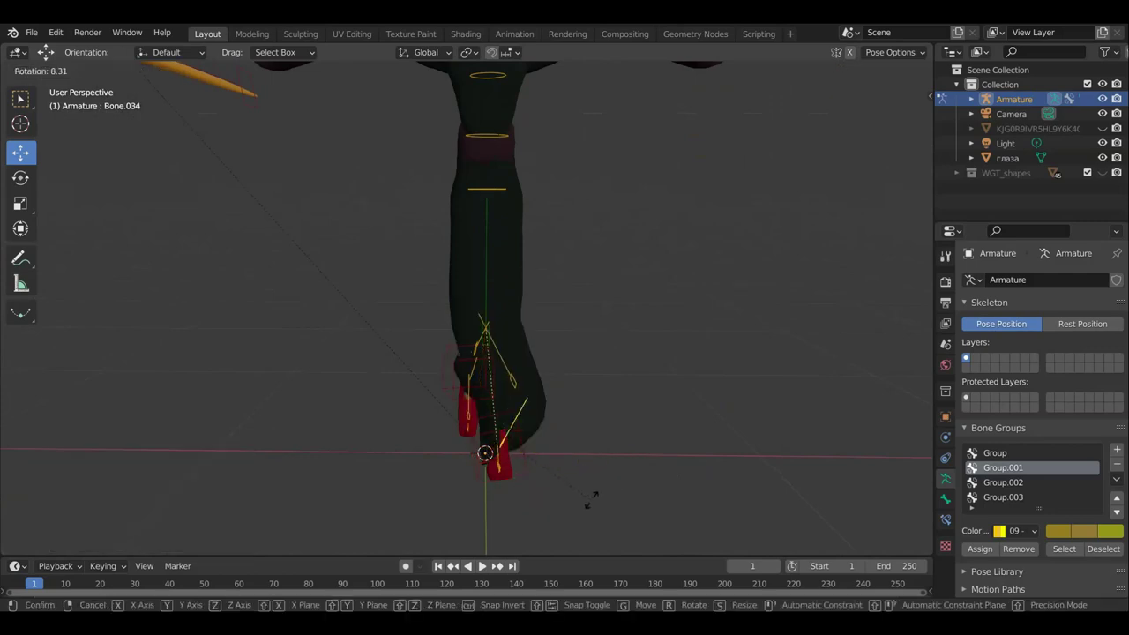
pyautogui.click(610, 493)
pyautogui.moveTo(612, 494)
pyautogui.mouseDown(button='middle')
pyautogui.moveTo(480, 471)
pyautogui.moveTo(559, 521)
pyautogui.mouseUp(button='middle')
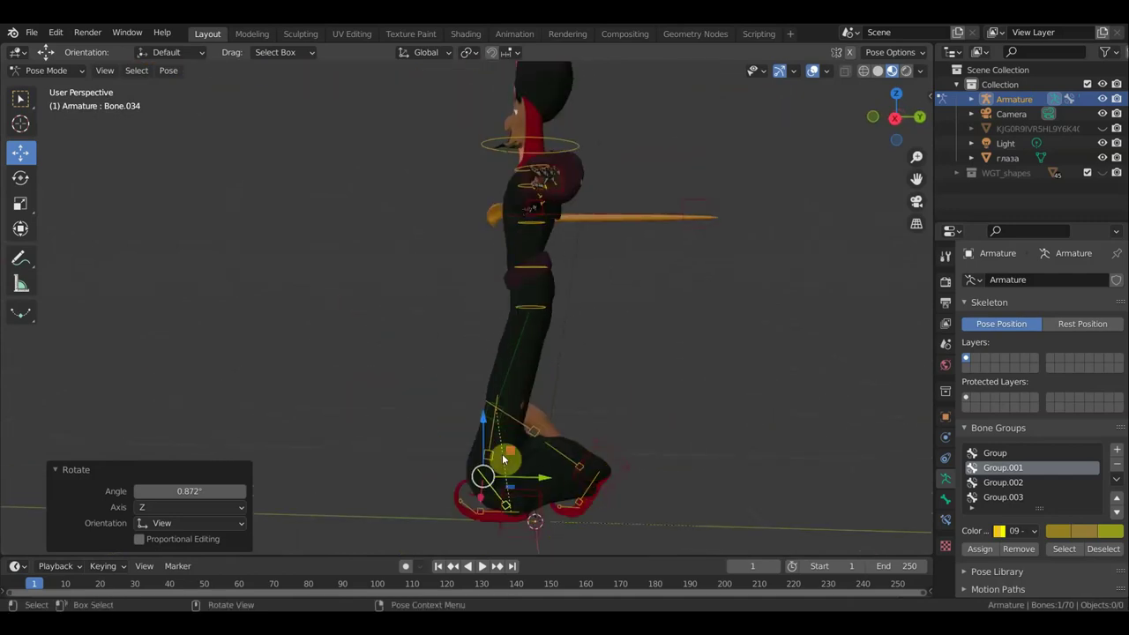
# Check the stance in front view and select the neck bone
pyautogui.moveTo(554, 441)
pyautogui.mouseDown(button='middle')
pyautogui.moveTo(706, 458)
pyautogui.moveTo(547, 469)
pyautogui.moveTo(703, 459)
pyautogui.mouseUp(button='middle')
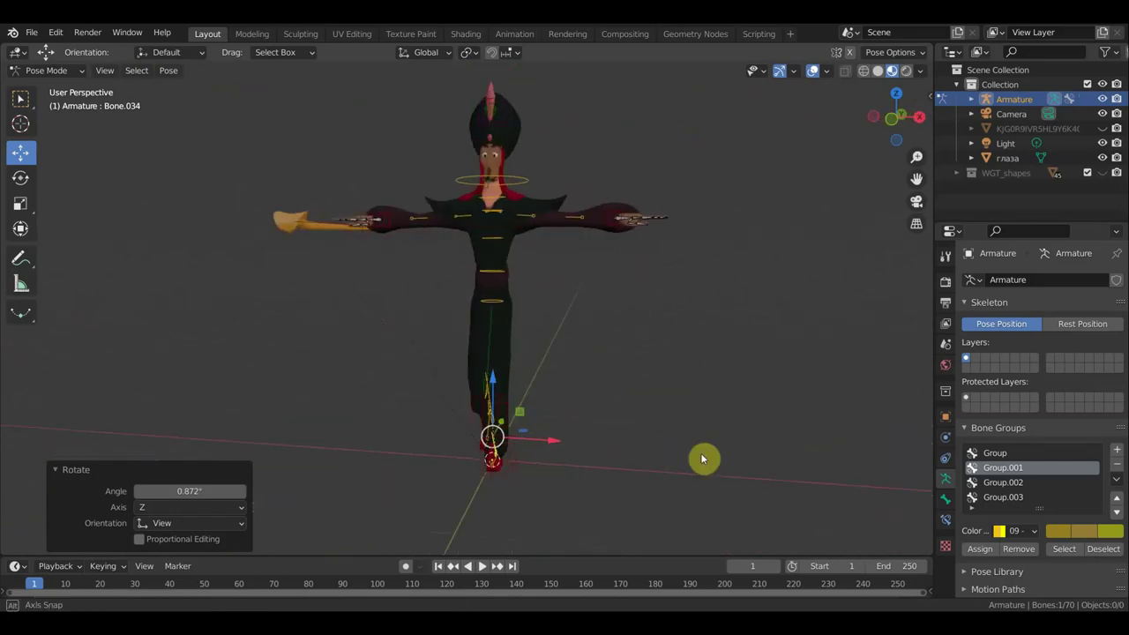
pyautogui.press('KP_1')
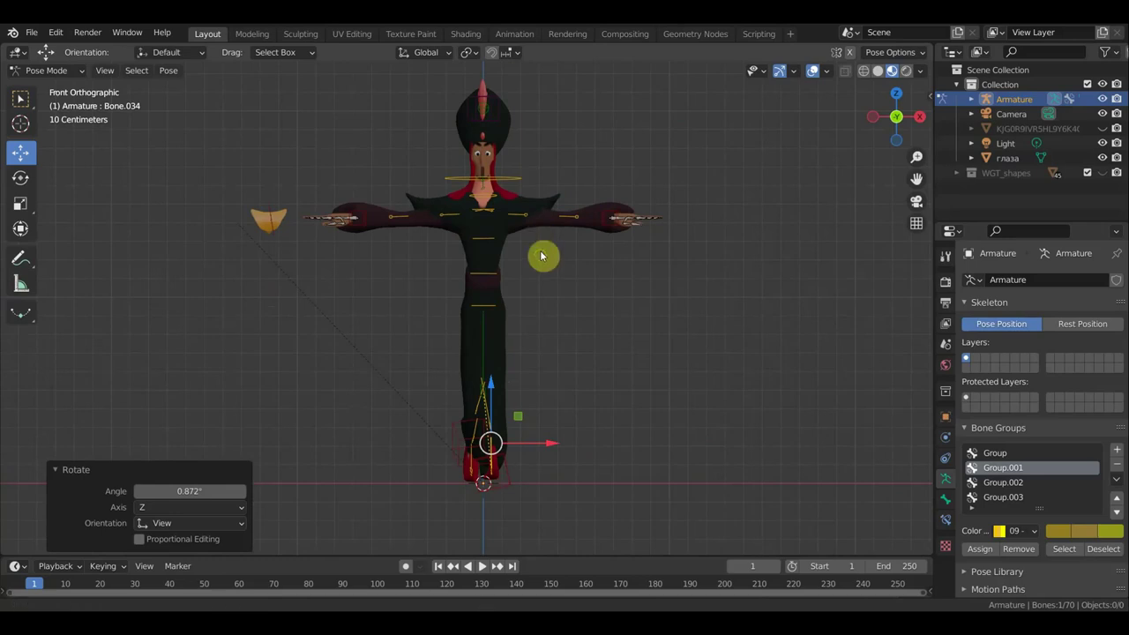
pyautogui.keyDown('shift'); pyautogui.moveTo(542, 256); pyautogui.dragTo(534, 333, button='middle'); pyautogui.keyUp('shift')
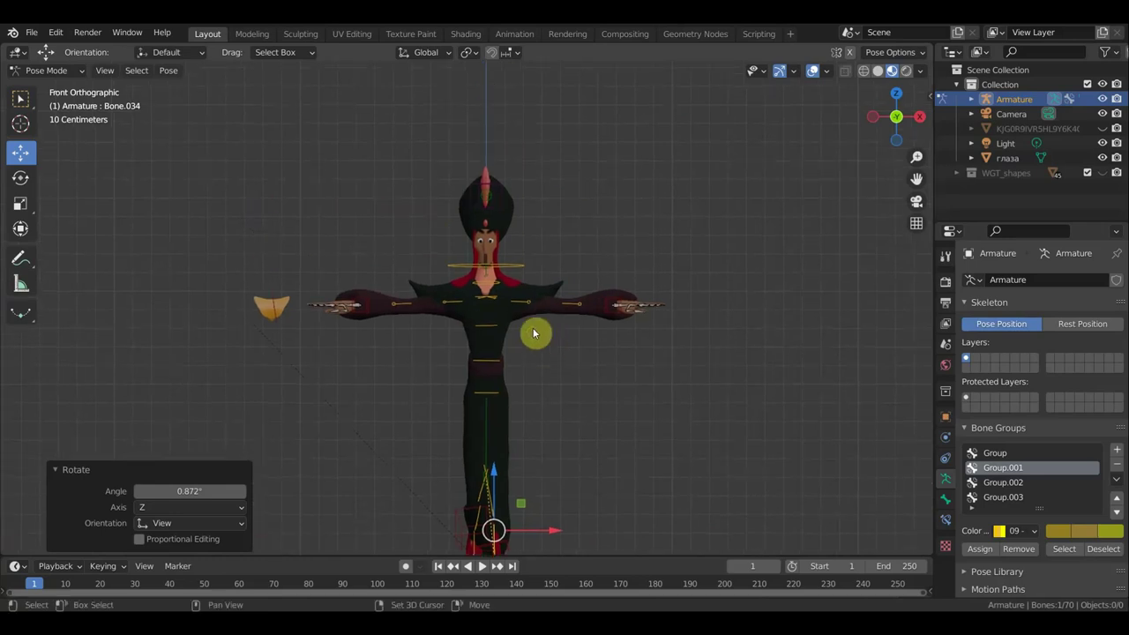
pyautogui.click(499, 276)
# Switch to Object Mode and isolate the body mesh джафар on its own
pyautogui.click(50, 71)
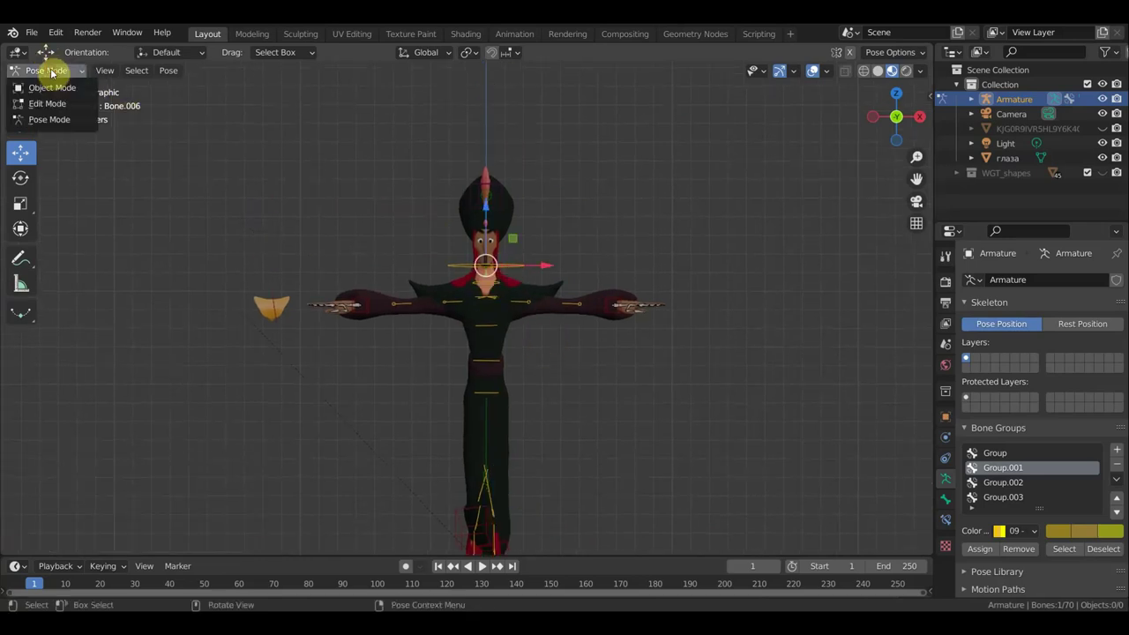
pyautogui.click(51, 86)
pyautogui.moveTo(491, 290)
pyautogui.mouseDown(button='middle')
pyautogui.moveTo(510, 401)
pyautogui.moveTo(446, 398)
pyautogui.mouseUp(button='middle')
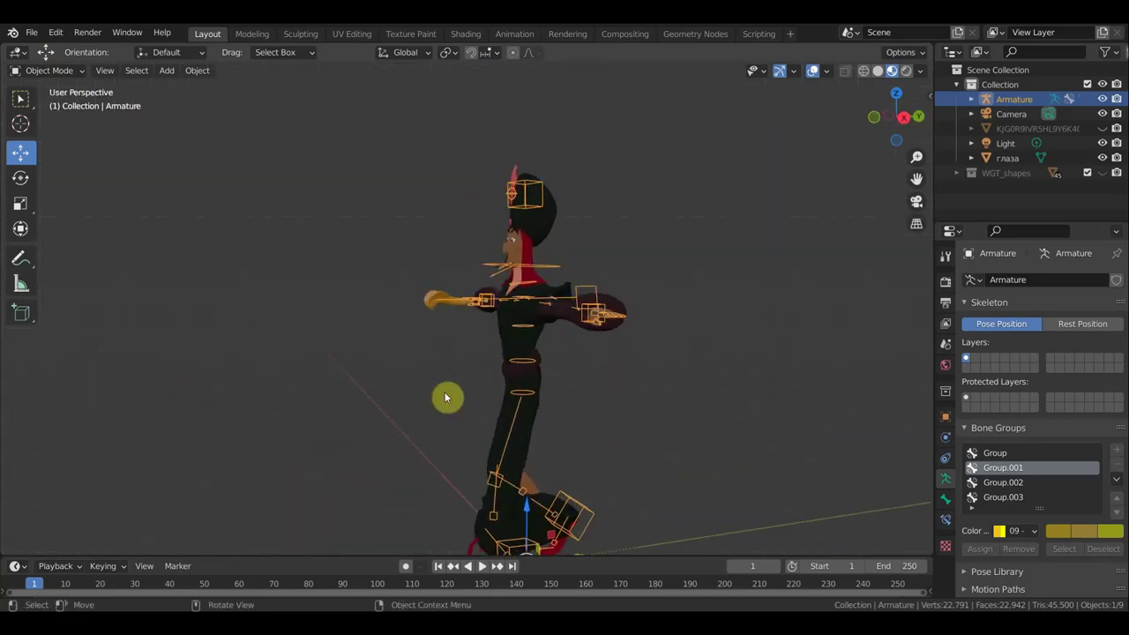
pyautogui.click(517, 262)
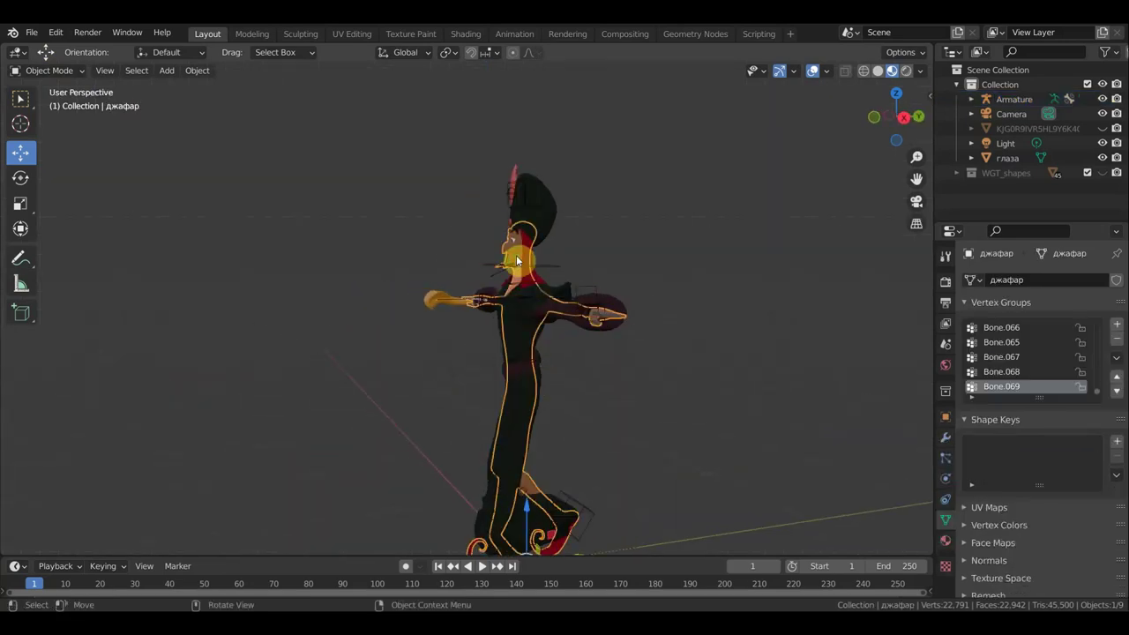
pyautogui.moveTo(518, 262); pyautogui.dragTo(675, 267, button='middle')
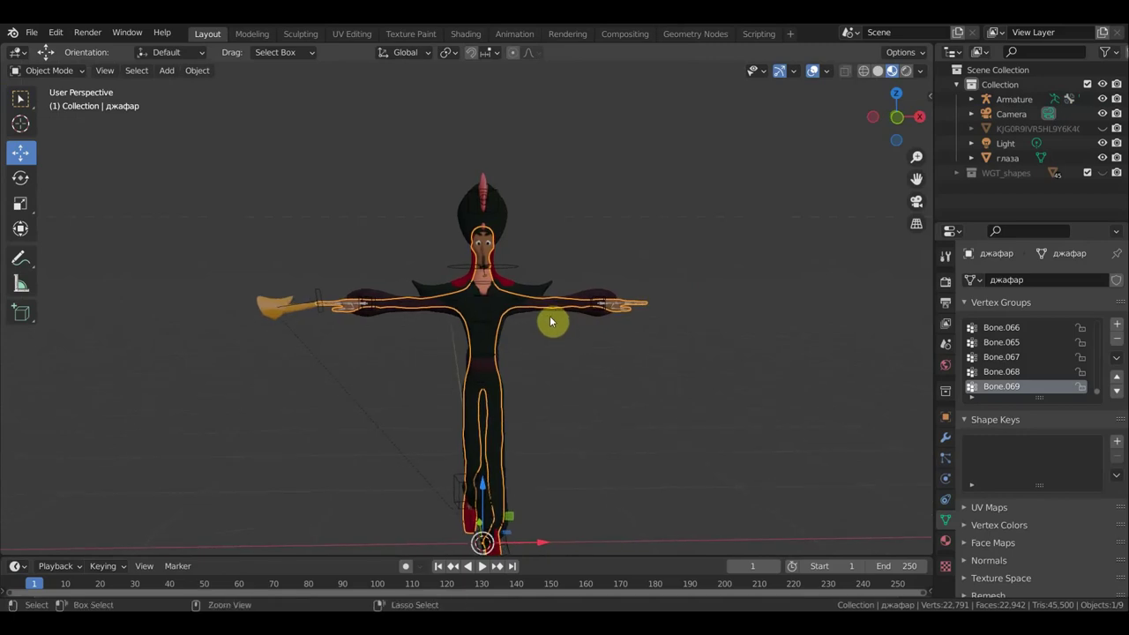
pyautogui.press('a')
pyautogui.press('h')
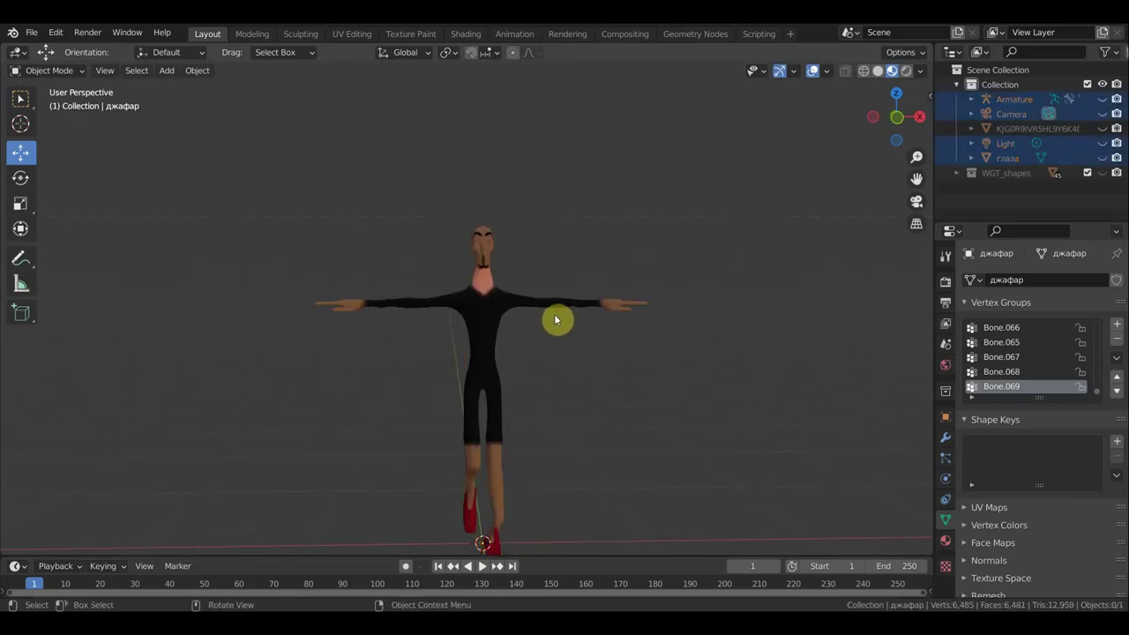
# Inspect the isolated body's head and neck from several angles, then open recent files
pyautogui.moveTo(549, 322); pyautogui.dragTo(574, 396, button='middle')
pyautogui.moveTo(557, 343)
pyautogui.mouseDown(button='middle')
pyautogui.moveTo(451, 368)
pyautogui.moveTo(363, 348)
pyautogui.moveTo(405, 343)
pyautogui.moveTo(527, 436)
pyautogui.moveTo(451, 350)
pyautogui.mouseUp(button='middle')
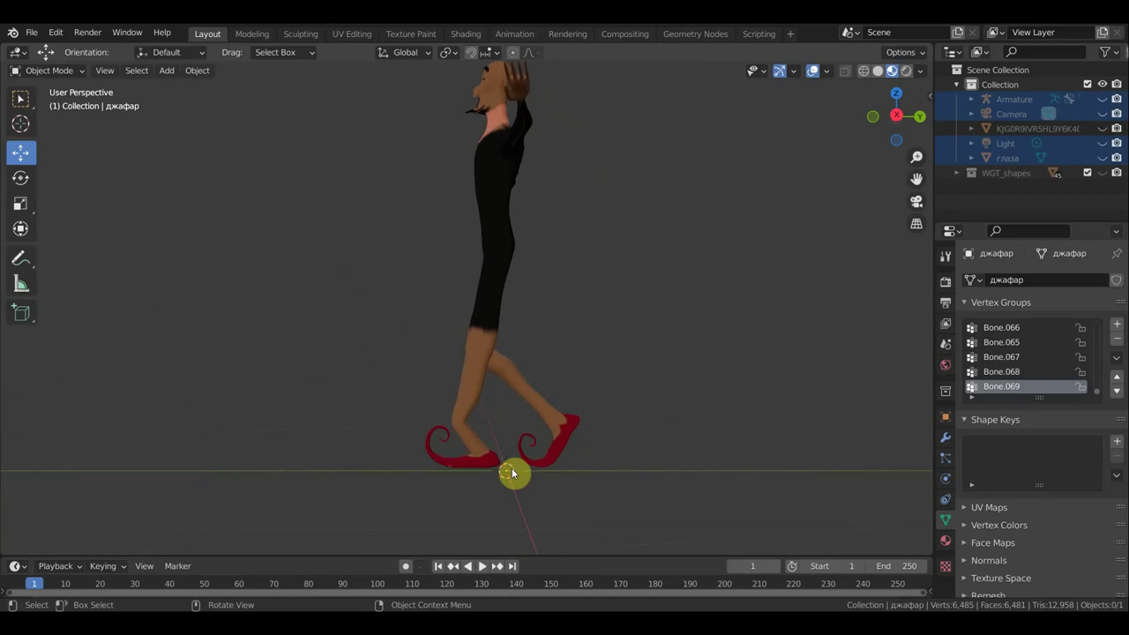
pyautogui.moveTo(479, 456)
pyautogui.mouseDown(button='middle')
pyautogui.moveTo(714, 461)
pyautogui.moveTo(471, 476)
pyautogui.moveTo(580, 462)
pyautogui.moveTo(594, 503)
pyautogui.mouseUp(button='middle')
pyautogui.moveTo(594, 465)
pyautogui.mouseDown(button='middle')
pyautogui.moveTo(633, 425)
pyautogui.moveTo(598, 427)
pyautogui.moveTo(774, 444)
pyautogui.mouseUp(button='middle')
pyautogui.scroll(5, 774, 444)
pyautogui.moveTo(701, 421); pyautogui.dragTo(697, 483, button='middle')
pyautogui.moveTo(701, 255)
pyautogui.mouseDown(button='middle')
pyautogui.moveTo(592, 285)
pyautogui.moveTo(456, 267)
pyautogui.moveTo(554, 250)
pyautogui.moveTo(571, 214)
pyautogui.moveTo(542, 307)
pyautogui.moveTo(528, 305)
pyautogui.moveTo(517, 325)
pyautogui.moveTo(618, 282)
pyautogui.moveTo(673, 282)
pyautogui.moveTo(397, 308)
pyautogui.moveTo(335, 270)
pyautogui.mouseUp(button='middle')
pyautogui.scroll(2, 553, 250)
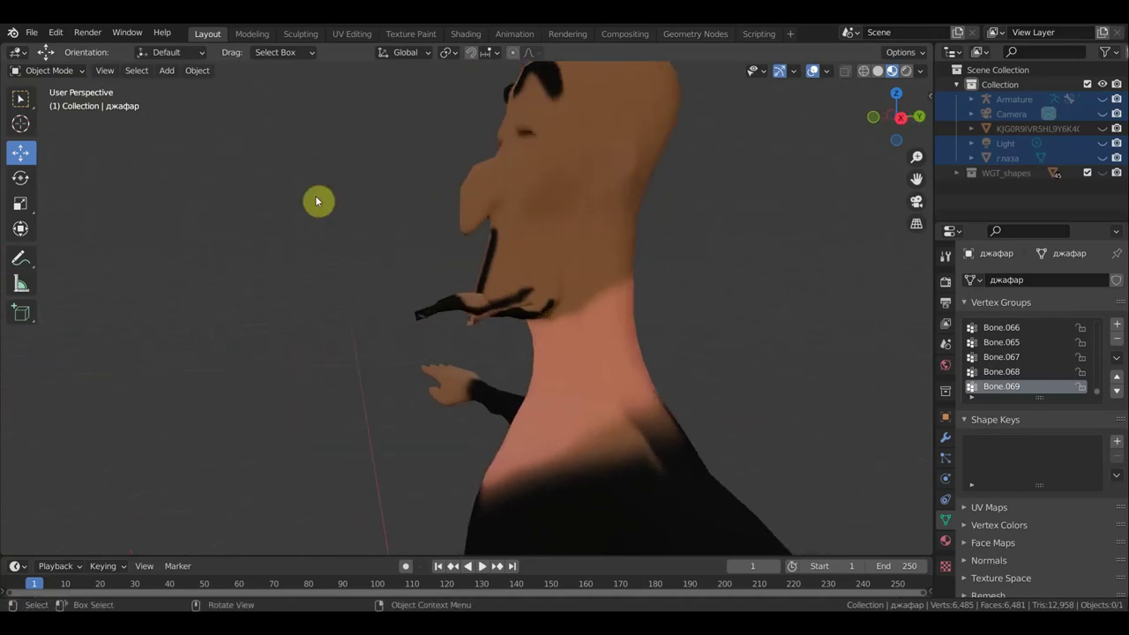
pyautogui.click(66, 71)
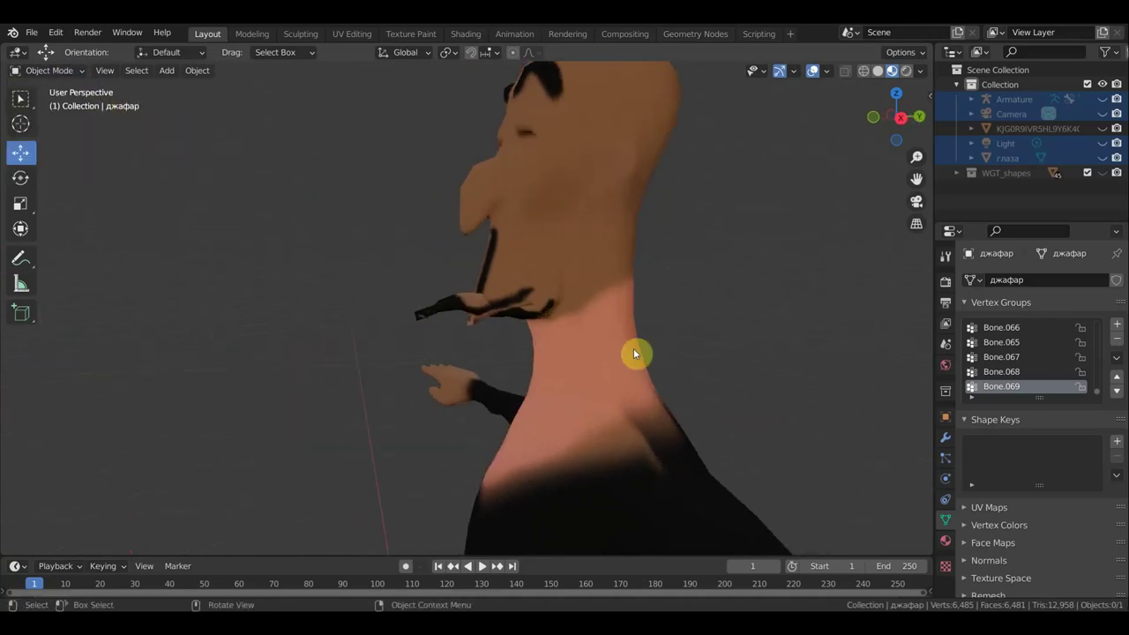
pyautogui.click(31, 32)
pyautogui.moveTo(67, 79)
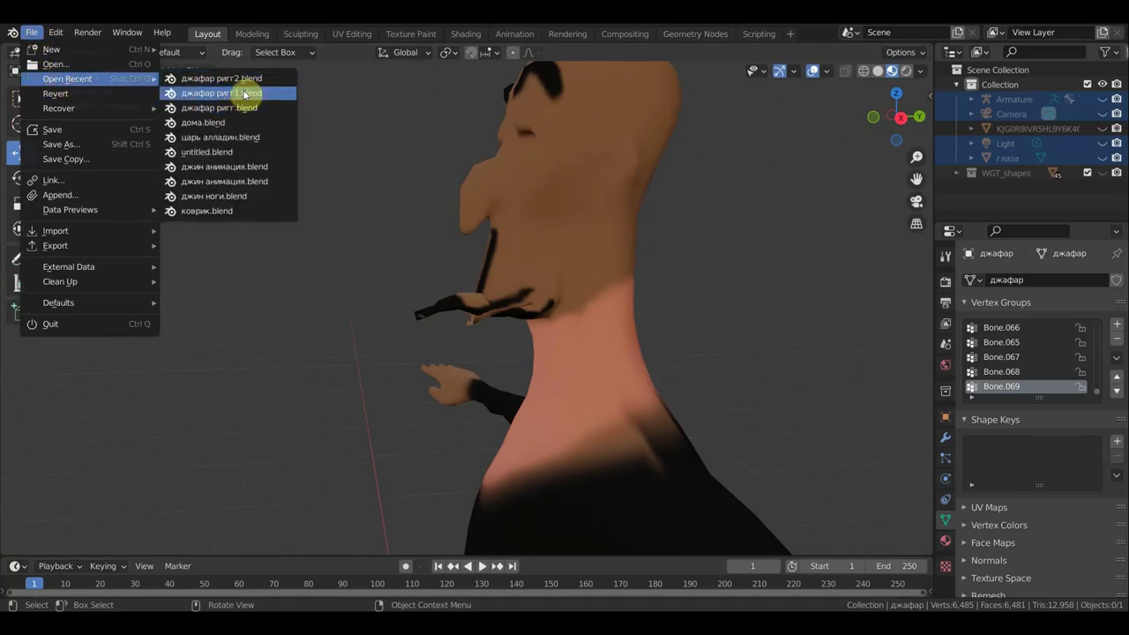
# Open the other saved rig version from recent files, discarding unsaved changes
pyautogui.click(244, 92)
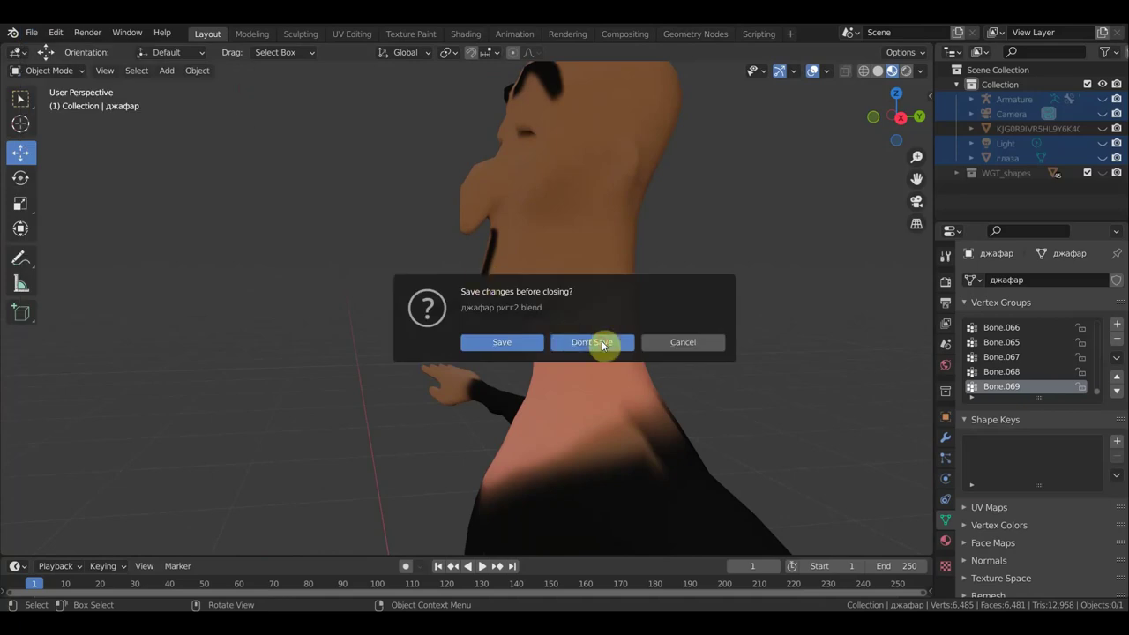
pyautogui.click(603, 346)
pyautogui.moveTo(645, 330)
pyautogui.mouseDown(button='middle')
pyautogui.moveTo(567, 320)
pyautogui.moveTo(575, 297)
pyautogui.mouseUp(button='middle')
pyautogui.scroll(5, 574, 298)
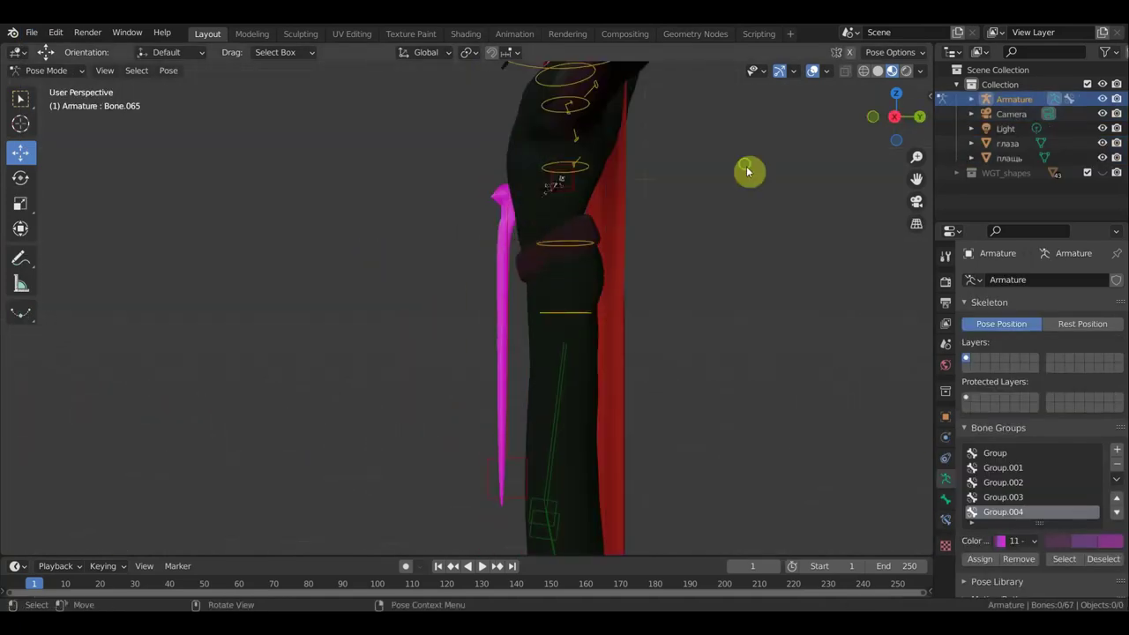
pyautogui.scroll(-5, 648, 433)
pyautogui.scroll(5, 646, 430)
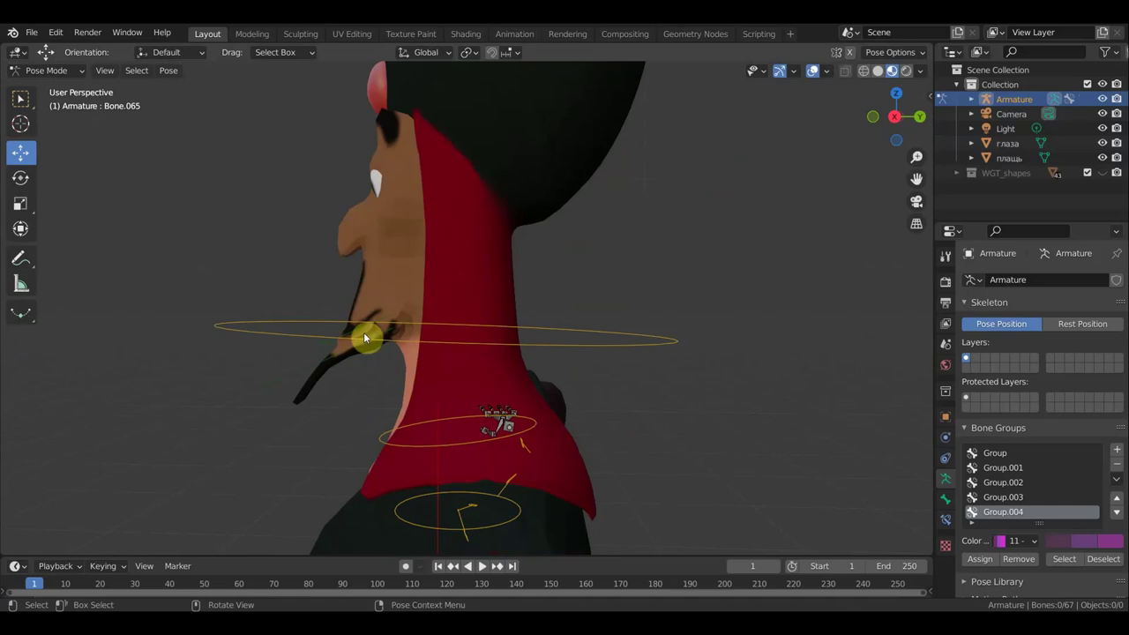
# Rotate the beard bone under the chin twice to a new angle
pyautogui.click(318, 363)
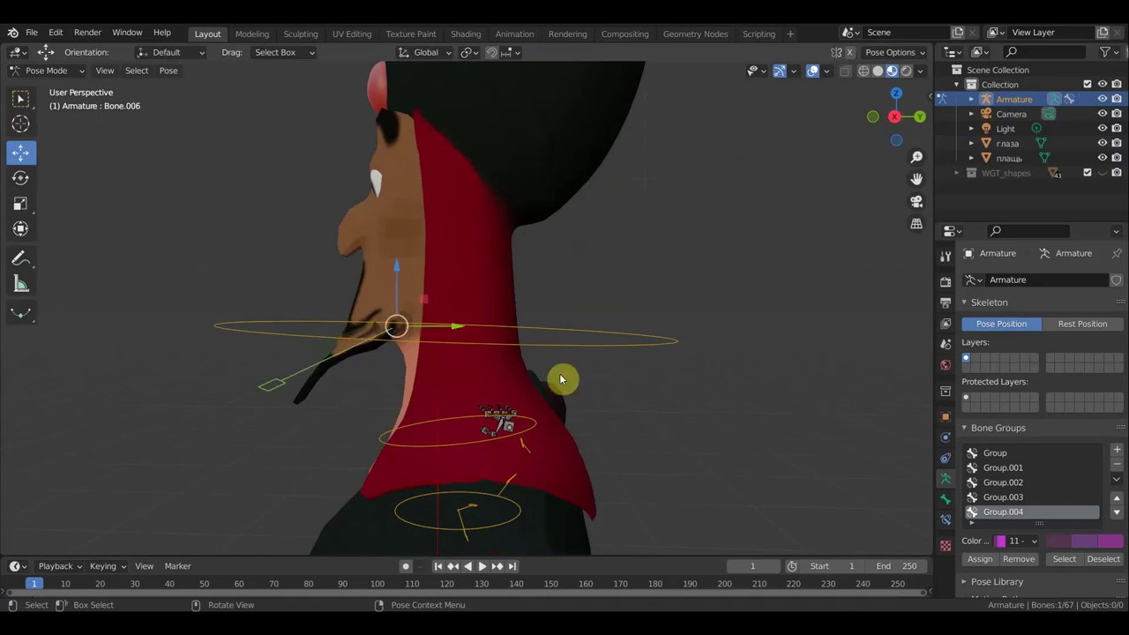
pyautogui.press('r')
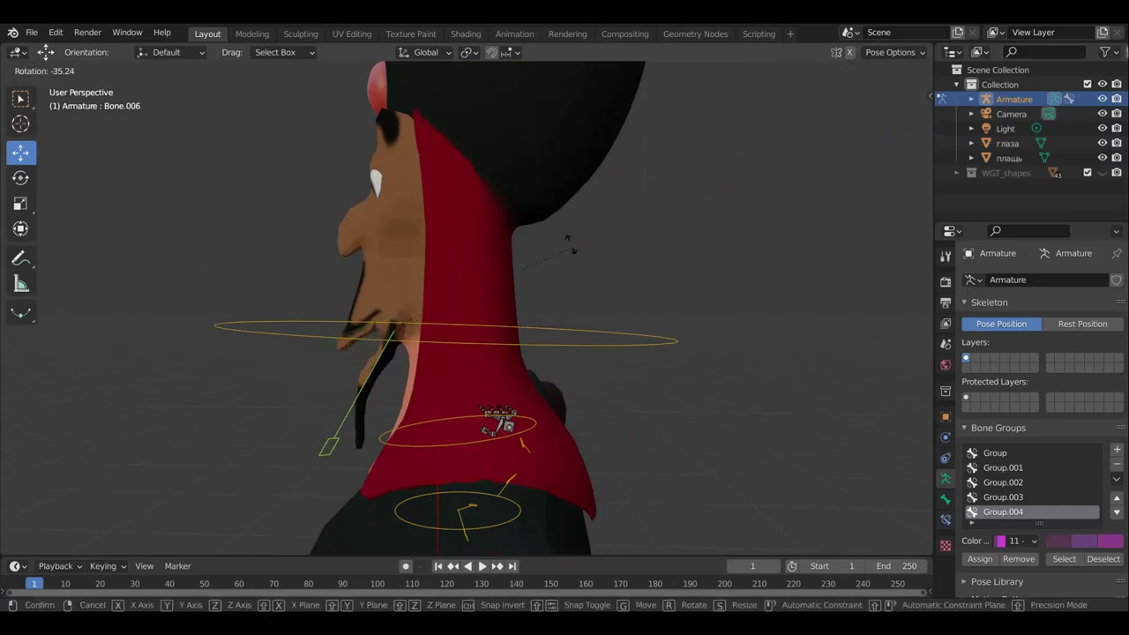
pyautogui.click(567, 239)
pyautogui.moveTo(564, 228)
pyautogui.mouseDown(button='middle')
pyautogui.moveTo(723, 318)
pyautogui.moveTo(631, 316)
pyautogui.mouseUp(button='middle')
pyautogui.press('r')
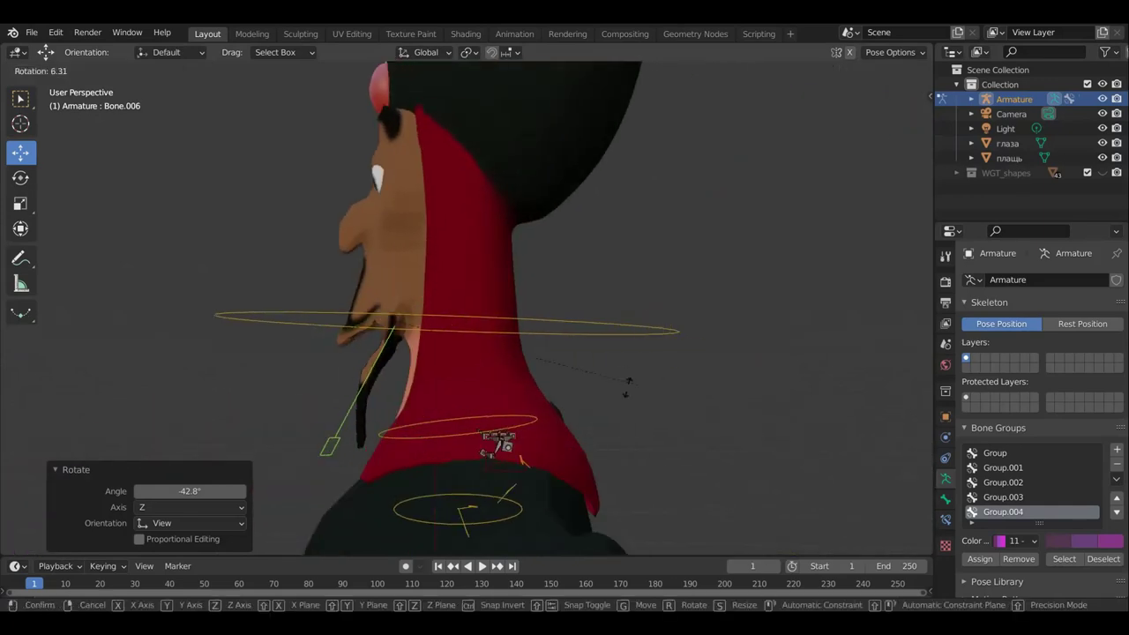
pyautogui.click(505, 399)
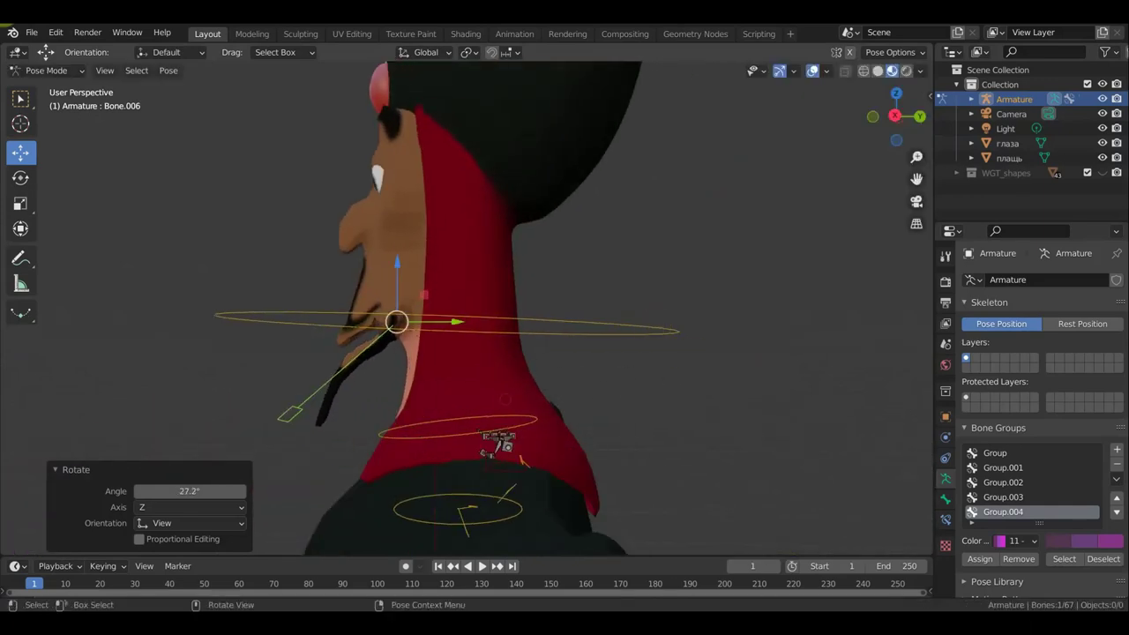
pyautogui.click(349, 337)
pyautogui.moveTo(349, 337)
pyautogui.mouseDown(button='middle')
pyautogui.moveTo(578, 338)
pyautogui.moveTo(541, 362)
pyautogui.moveTo(589, 350)
pyautogui.mouseUp(button='middle')
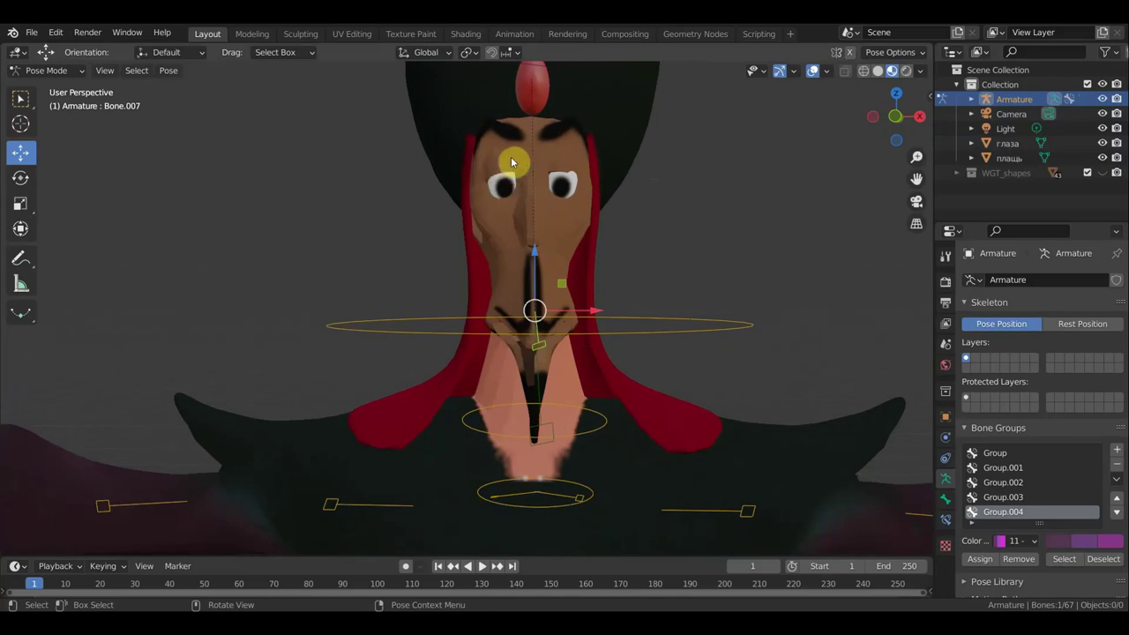
# Look over the rig's face and neck controls in front view and side profile
pyautogui.press('KP_1')
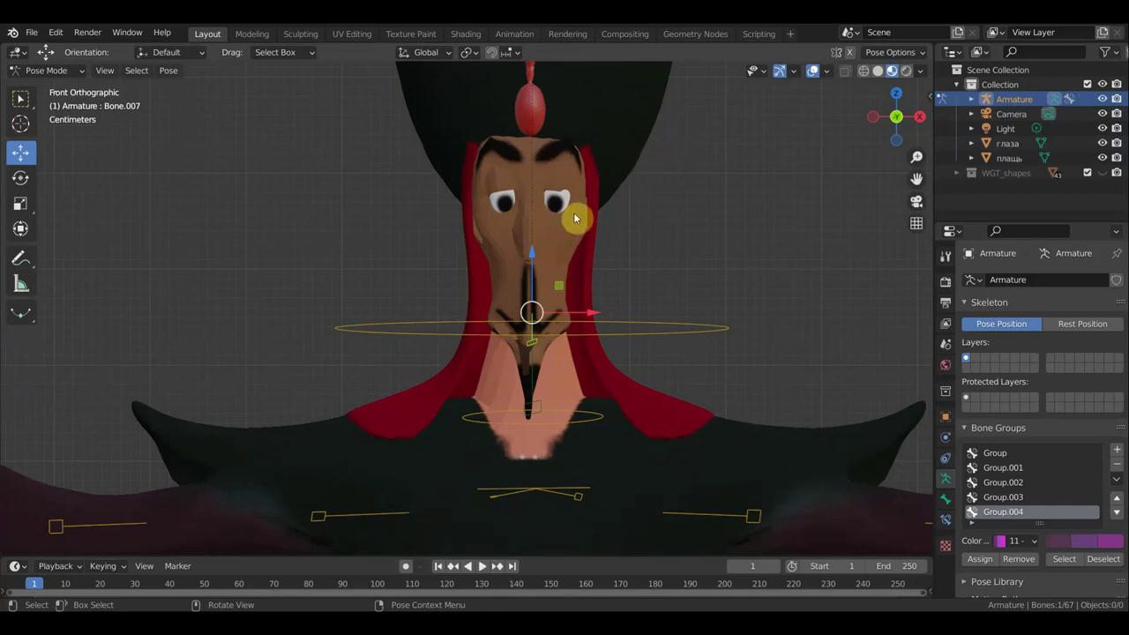
pyautogui.scroll(-3, 574, 217)
pyautogui.scroll(-4, 592, 280)
pyautogui.scroll(-2, 592, 292)
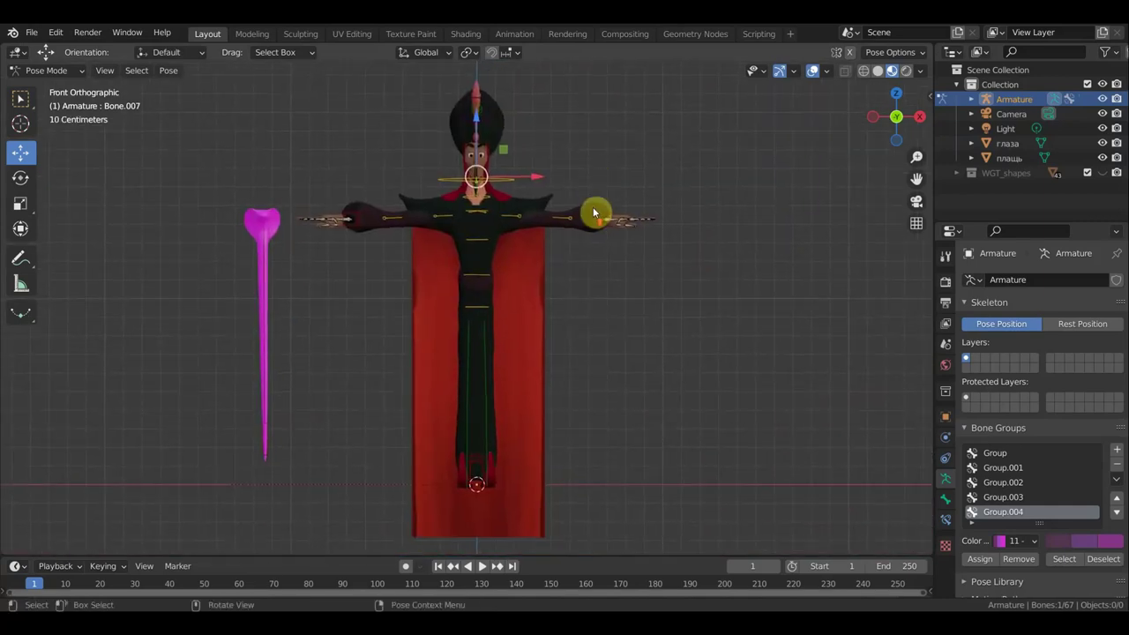
pyautogui.scroll(5, 600, 212)
pyautogui.keyDown('shift'); pyautogui.moveTo(608, 212); pyautogui.dragTo(592, 479, button='middle'); pyautogui.keyUp('shift')
pyautogui.scroll(4, 630, 378)
pyautogui.moveTo(630, 378)
pyautogui.mouseDown(button='middle')
pyautogui.moveTo(509, 380)
pyautogui.moveTo(680, 260)
pyautogui.moveTo(643, 414)
pyautogui.moveTo(616, 411)
pyautogui.moveTo(771, 421)
pyautogui.mouseUp(button='middle')
pyautogui.keyDown('shift'); pyautogui.moveTo(707, 341); pyautogui.dragTo(704, 409, button='middle'); pyautogui.keyUp('shift')
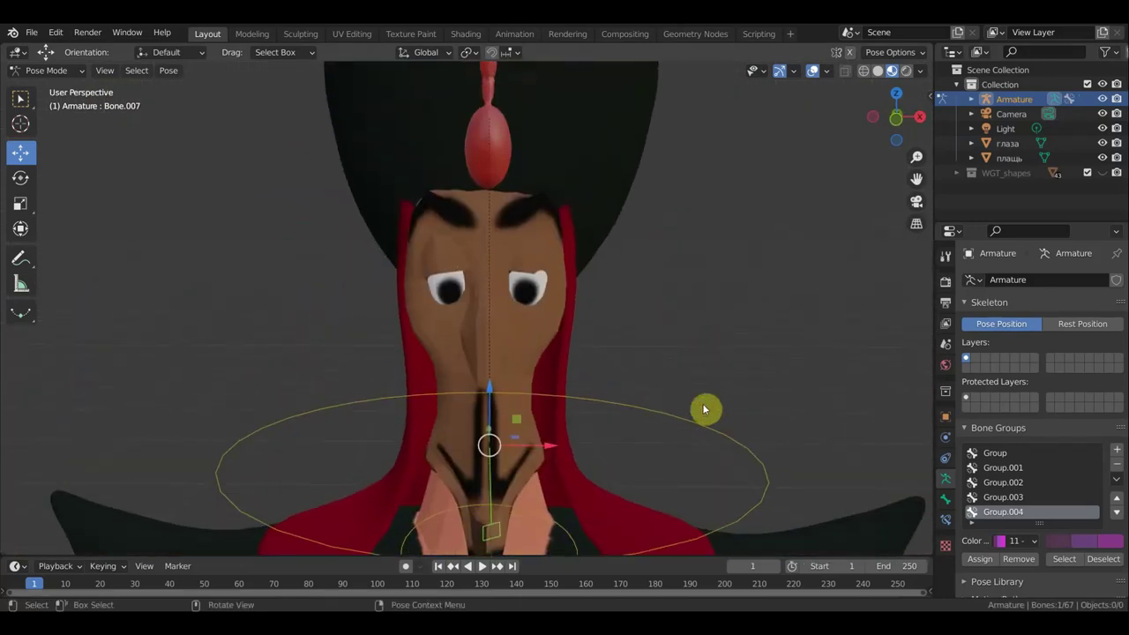
# Switch to Object Mode and inspect the eyes mesh глаза in front view
pyautogui.click(46, 71)
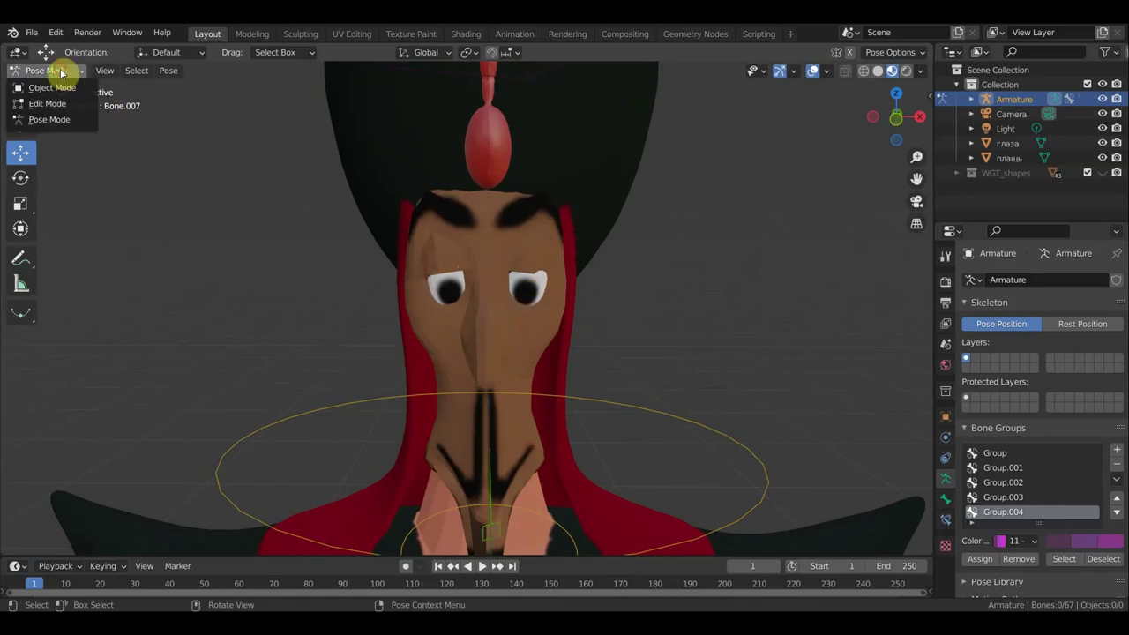
pyautogui.click(55, 86)
pyautogui.click(529, 289)
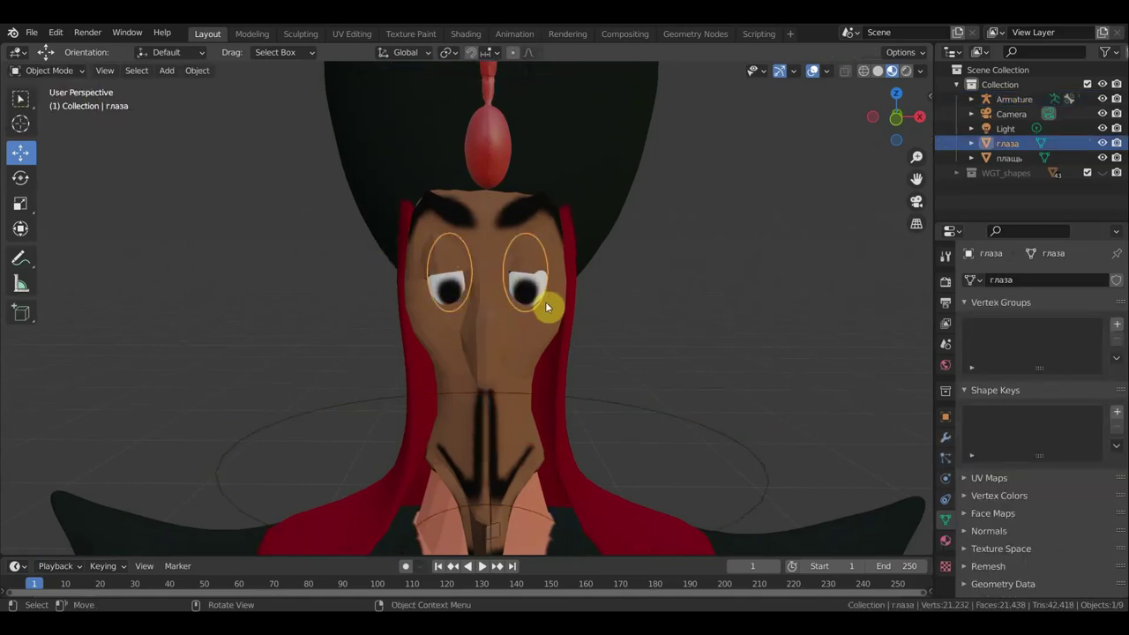
pyautogui.moveTo(547, 312); pyautogui.dragTo(551, 310, button='middle')
pyautogui.scroll(1, 551, 305)
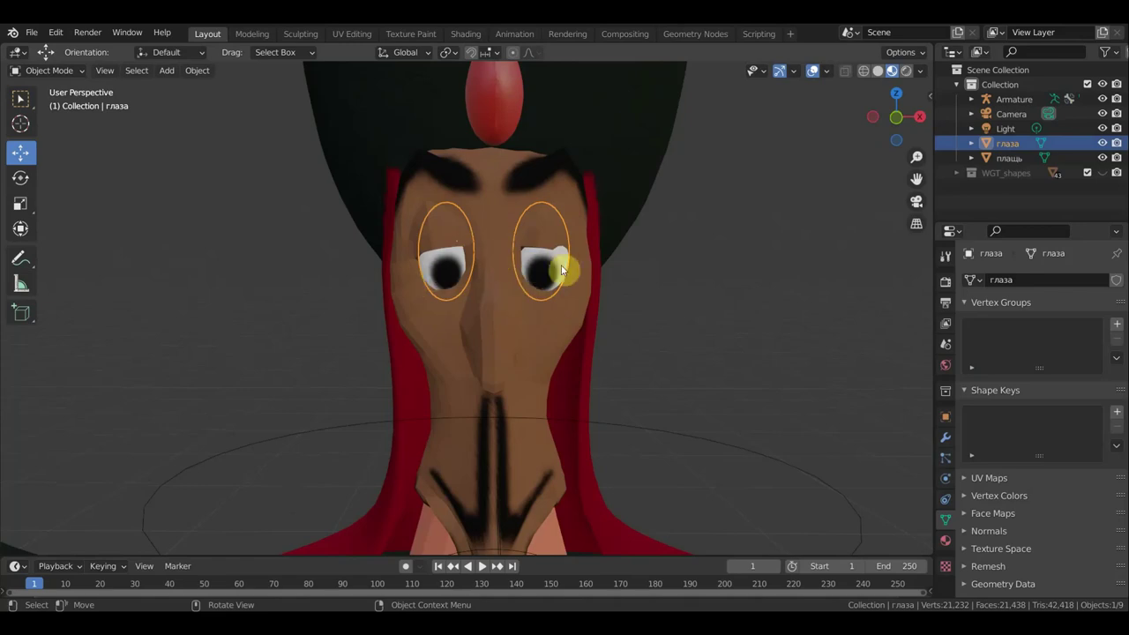
pyautogui.scroll(-3, 574, 309)
pyautogui.scroll(-3, 569, 312)
pyautogui.press('KP_1')
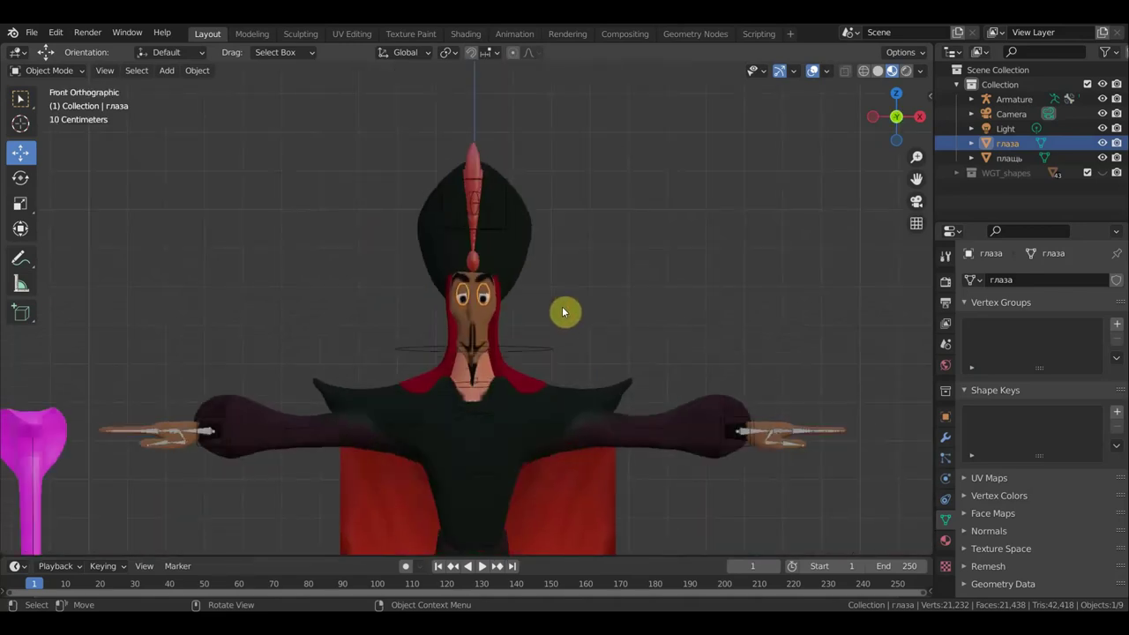
pyautogui.scroll(2, 582, 282)
pyautogui.scroll(1, 588, 234)
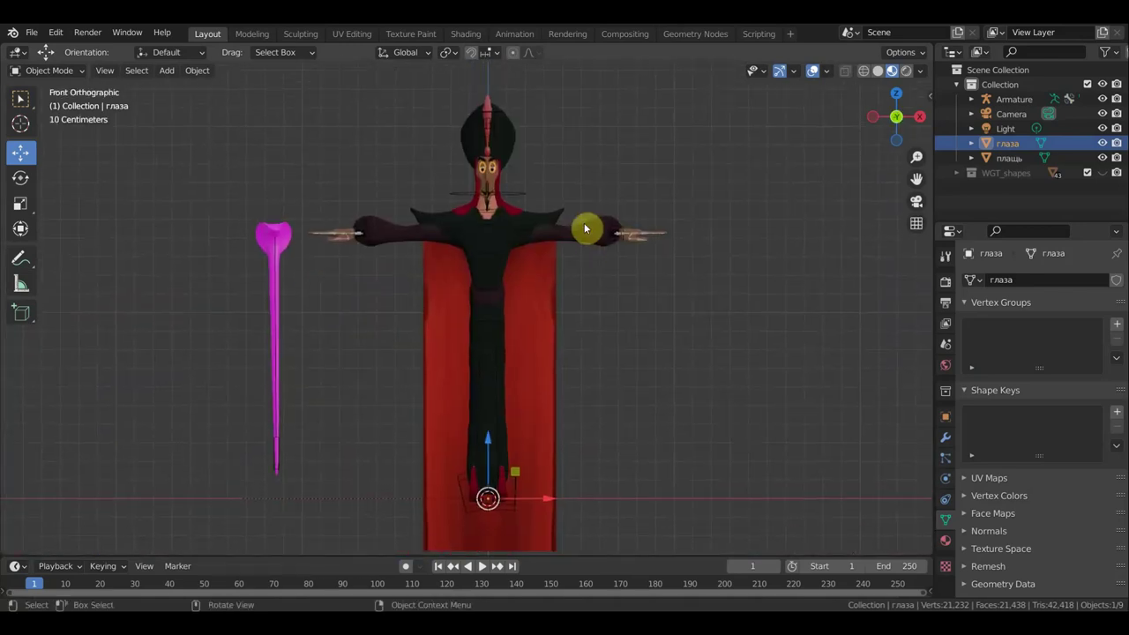
# Select the cloak mesh плащ and inspect it from the side and front
pyautogui.moveTo(562, 243)
pyautogui.mouseDown(button='middle')
pyautogui.moveTo(618, 265)
pyautogui.moveTo(580, 283)
pyautogui.moveTo(603, 277)
pyautogui.moveTo(255, 275)
pyautogui.mouseUp(button='middle')
pyautogui.click(498, 323)
pyautogui.moveTo(502, 317)
pyautogui.mouseDown(button='middle')
pyautogui.moveTo(568, 318)
pyautogui.moveTo(452, 305)
pyautogui.moveTo(500, 270)
pyautogui.moveTo(394, 285)
pyautogui.moveTo(464, 282)
pyautogui.mouseUp(button='middle')
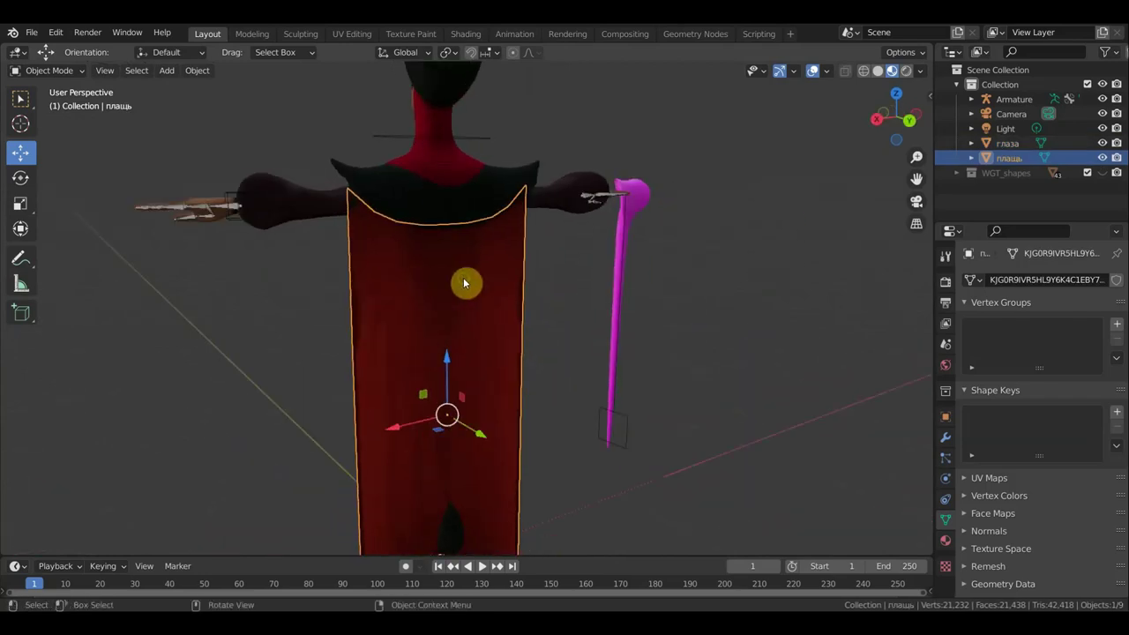
pyautogui.moveTo(485, 282)
pyautogui.mouseDown(button='middle')
pyautogui.moveTo(680, 303)
pyautogui.moveTo(744, 294)
pyautogui.mouseUp(button='middle')
pyautogui.scroll(-2, 645, 302)
pyautogui.press('KP_1')
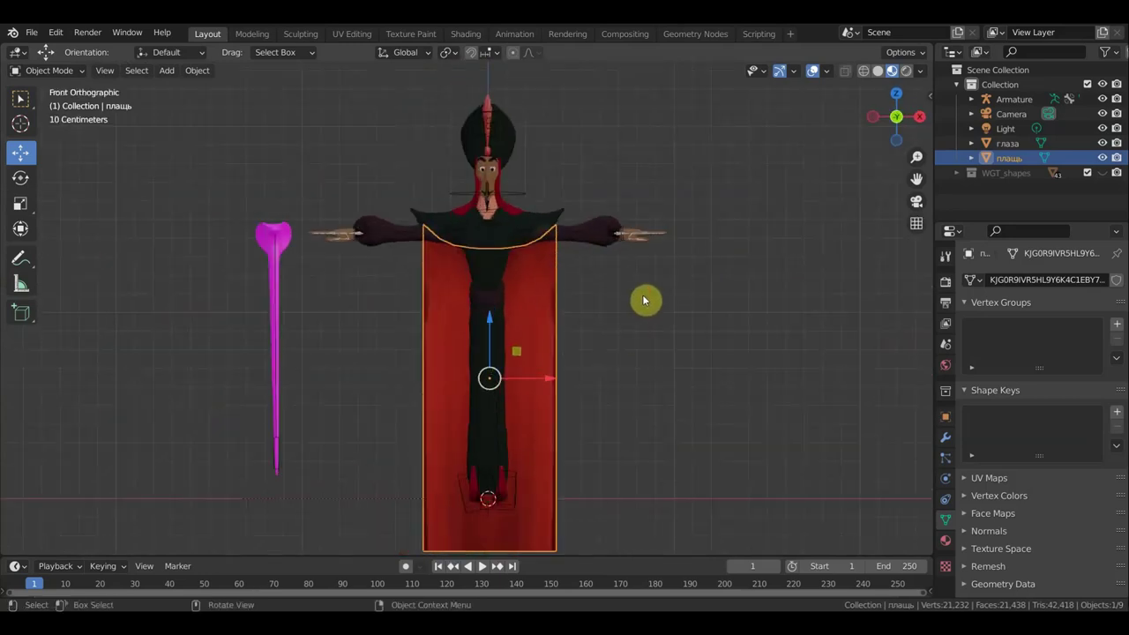
pyautogui.scroll(-3, 645, 302)
pyautogui.scroll(2, 647, 301)
pyautogui.scroll(-1, 649, 301)
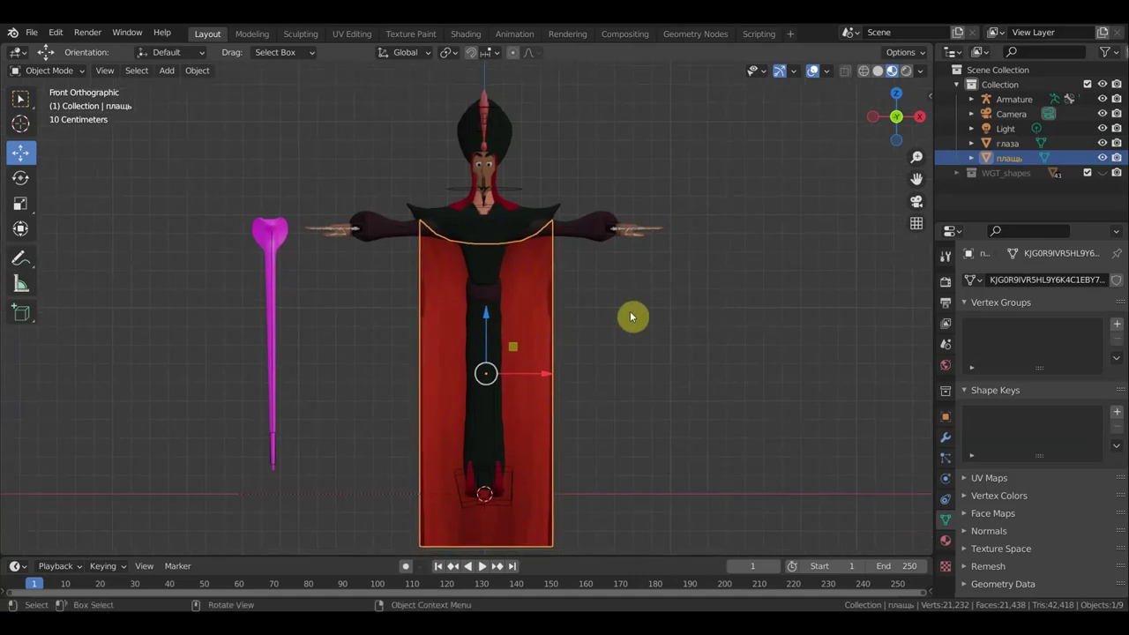
pyautogui.scroll(-1, 642, 317)
pyautogui.scroll(1, 643, 318)
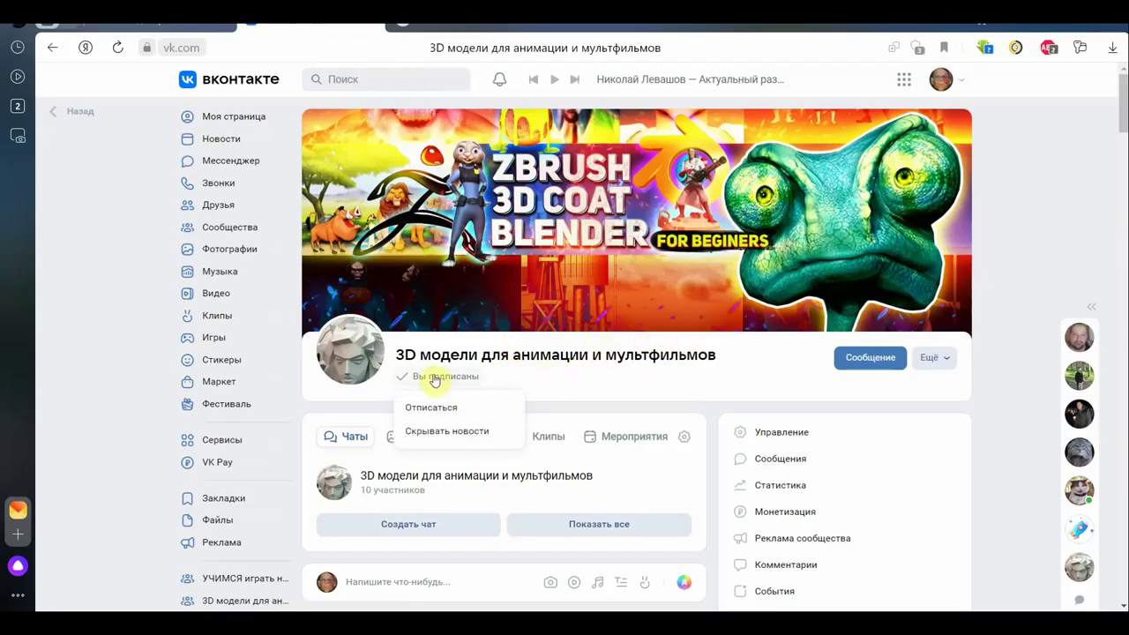
# Scroll the VK community feed past the Джафар post images down to its comments
pyautogui.scroll(-2, 657, 421)
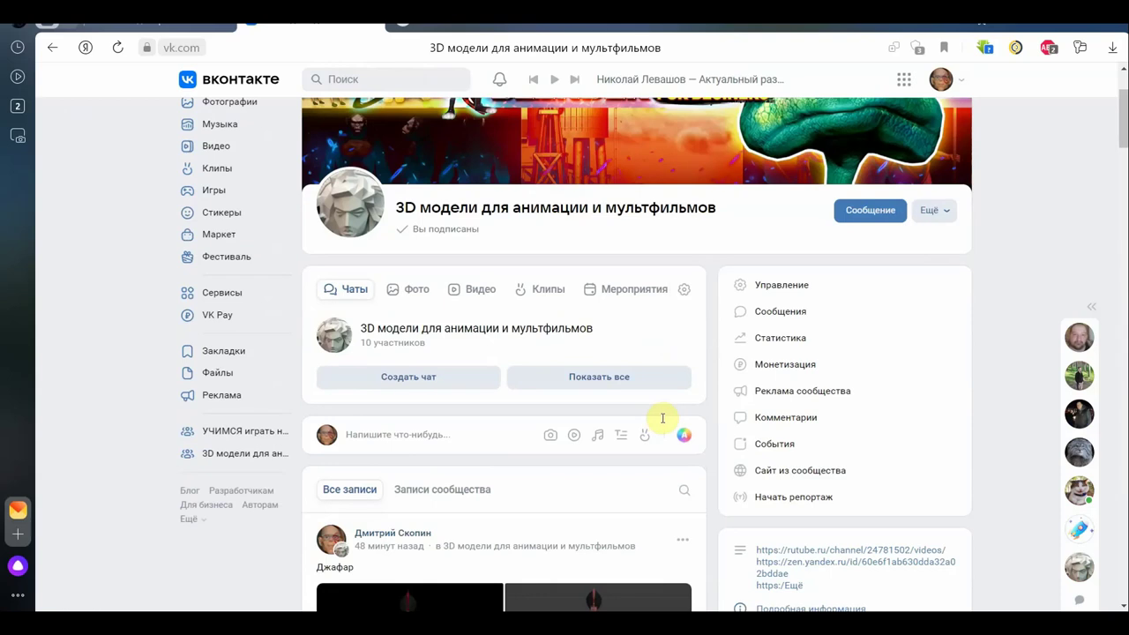
pyautogui.scroll(-2, 663, 418)
pyautogui.scroll(-1, 663, 416)
pyautogui.scroll(-1, 659, 417)
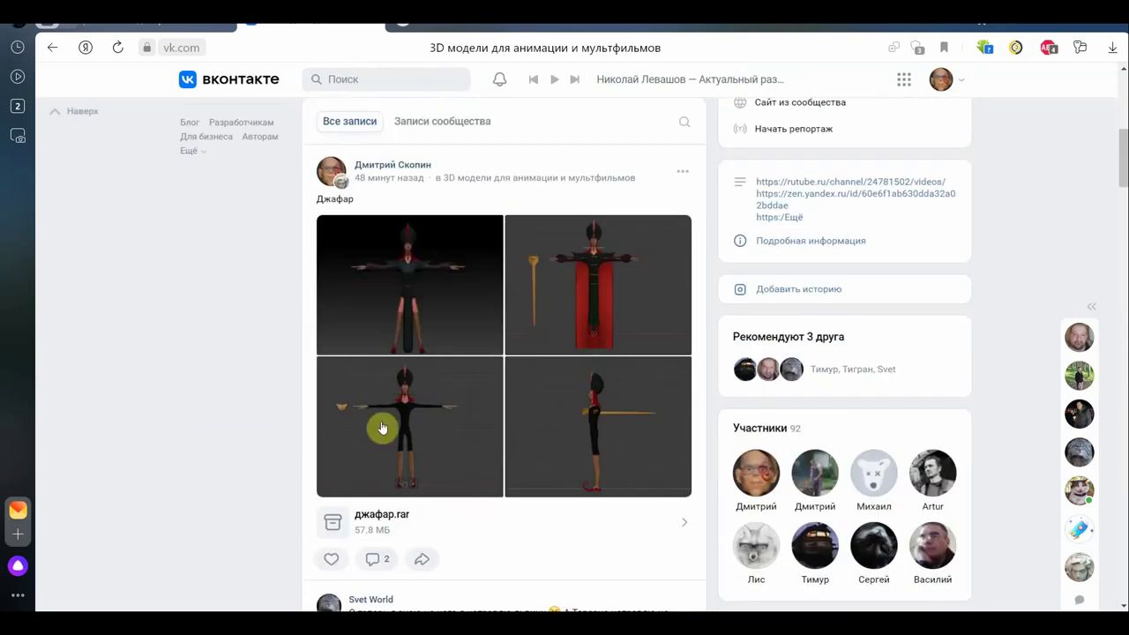
pyautogui.scroll(-2, 442, 406)
pyautogui.scroll(1, 550, 300)
pyautogui.scroll(2, 494, 327)
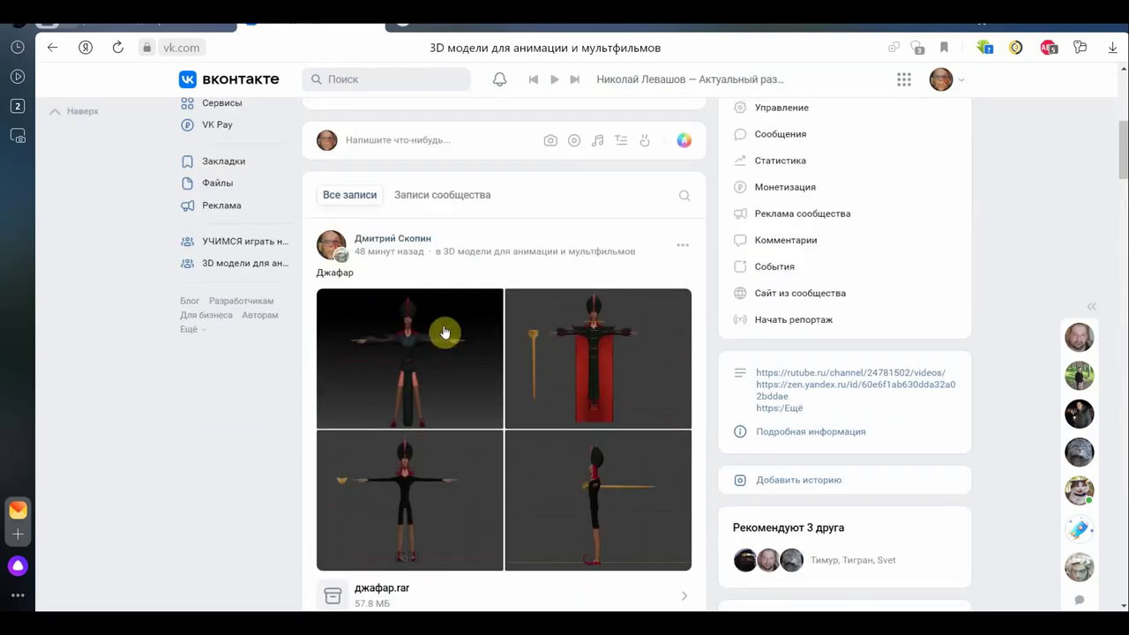
pyautogui.scroll(-4, 513, 401)
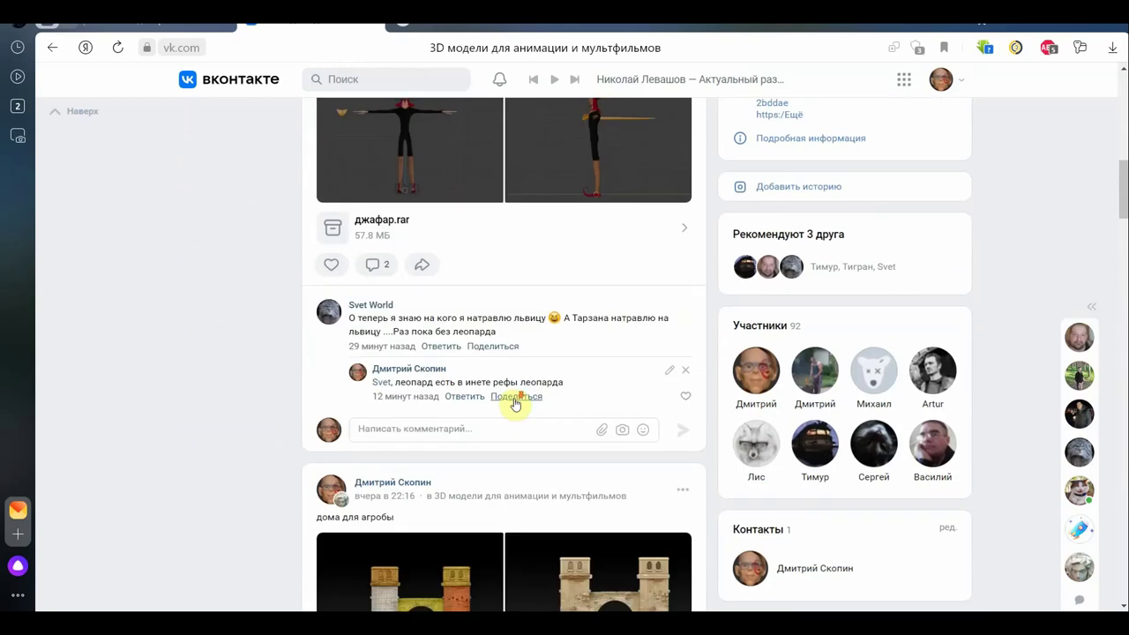
pyautogui.scroll(-3, 516, 404)
pyautogui.scroll(-2, 529, 371)
# View the Agrabah town render and the last houses render full-size, then close the viewer
pyautogui.click(457, 313)
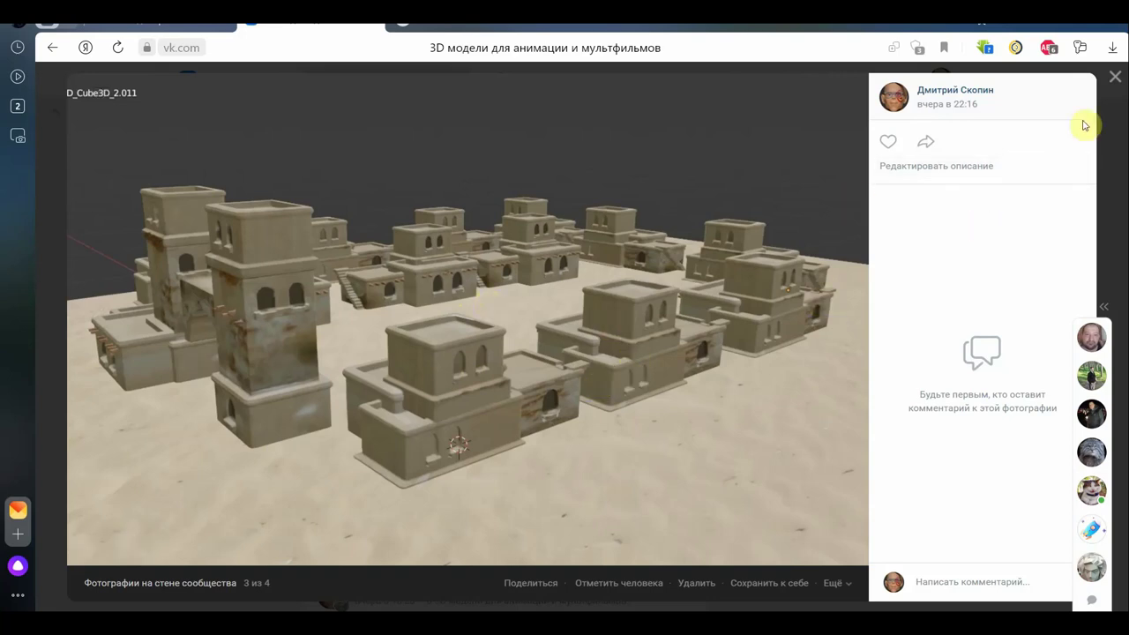
pyautogui.click(1116, 77)
pyautogui.click(607, 316)
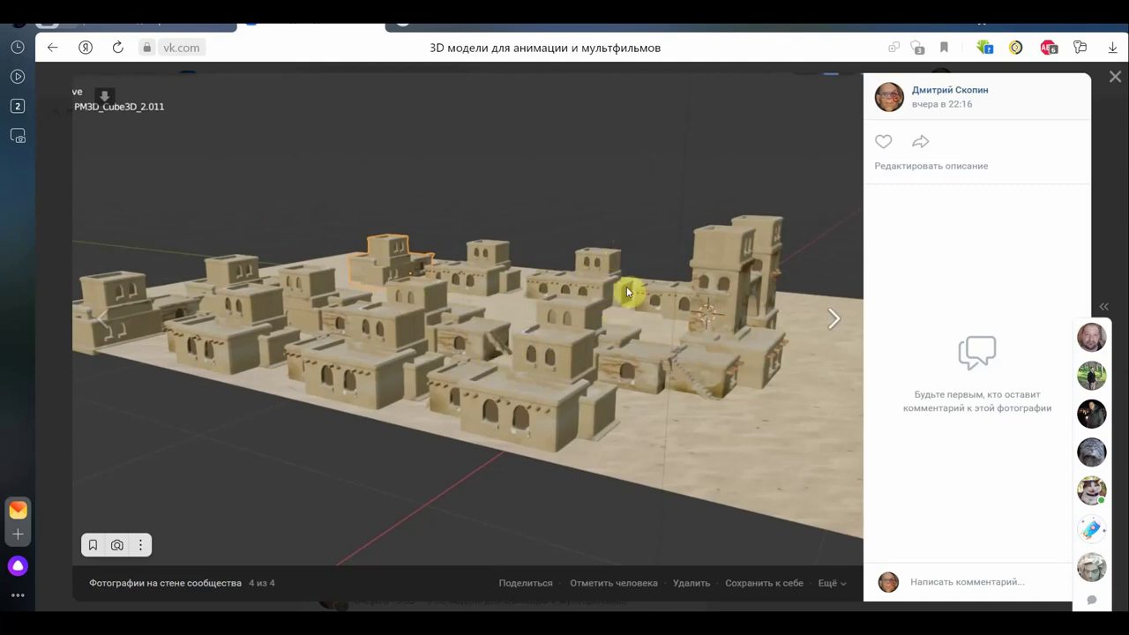
pyautogui.click(1116, 81)
# Scroll past the Царь Пектор, джин риг and Коврик posts and enlarge the first Джин для проб анимаций photo
pyautogui.scroll(-3, 585, 424)
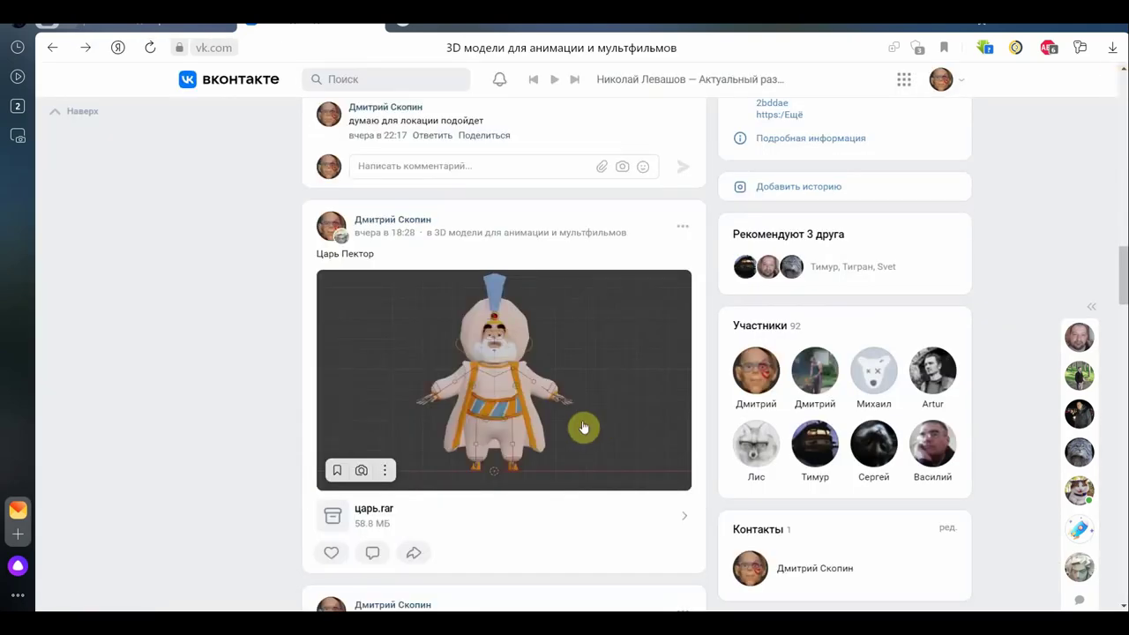
pyautogui.scroll(-1, 566, 418)
pyautogui.scroll(-1, 489, 345)
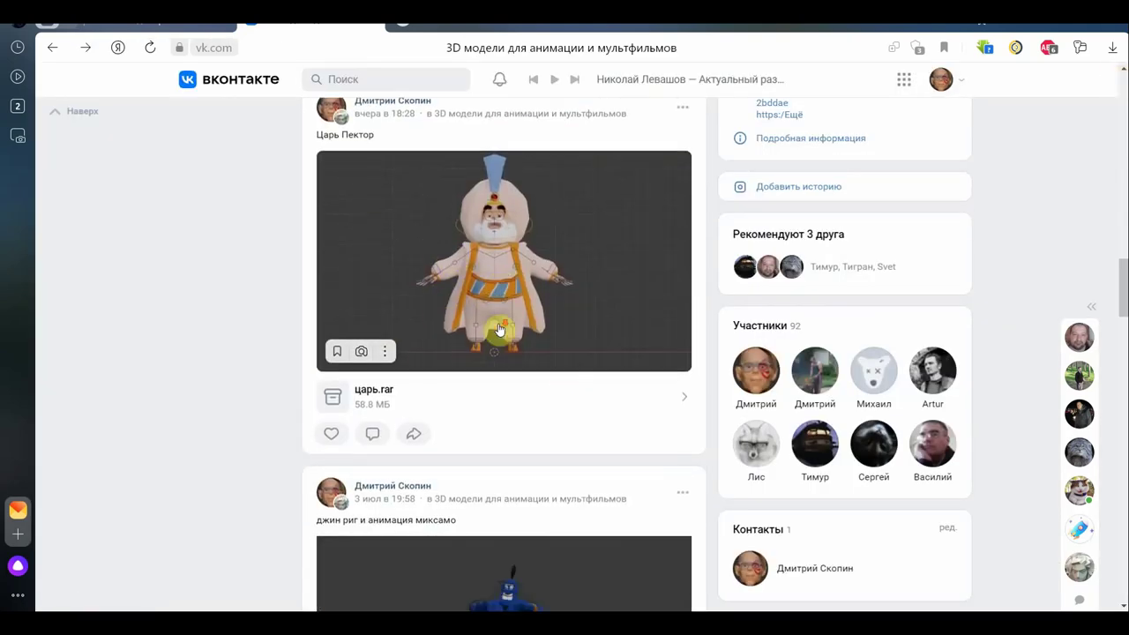
pyautogui.scroll(-4, 499, 344)
pyautogui.scroll(-4, 497, 282)
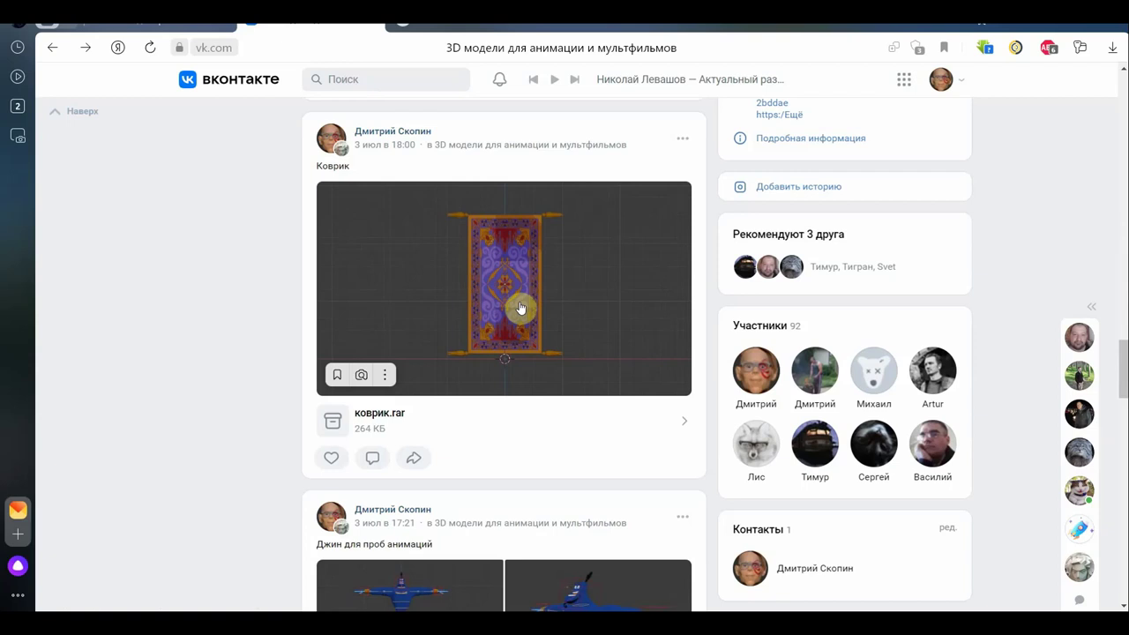
pyautogui.scroll(-2, 520, 306)
pyautogui.scroll(-3, 521, 306)
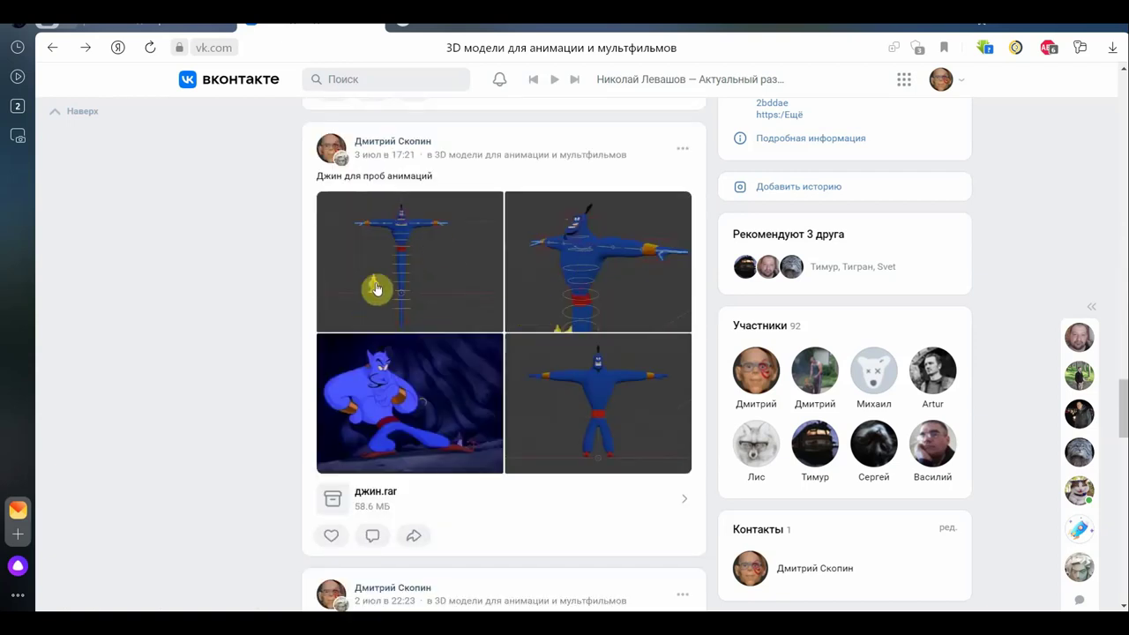
pyautogui.click(420, 273)
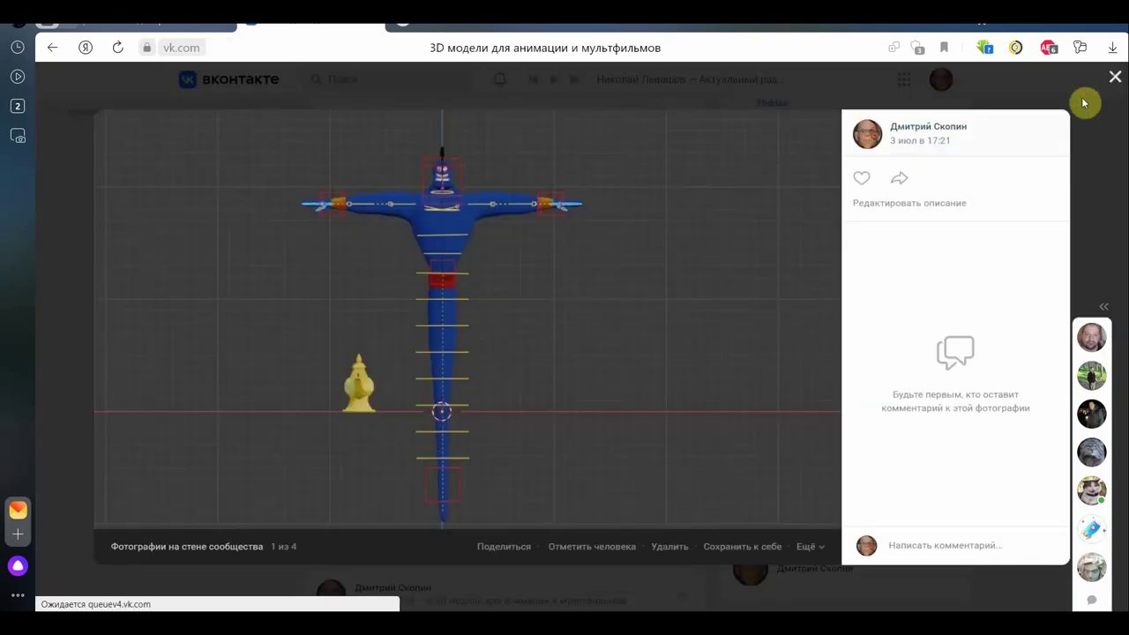
# Swap to the T-pose genie render, close it, and move down to the Аббу ригг post
pyautogui.click(1115, 77)
pyautogui.click(630, 384)
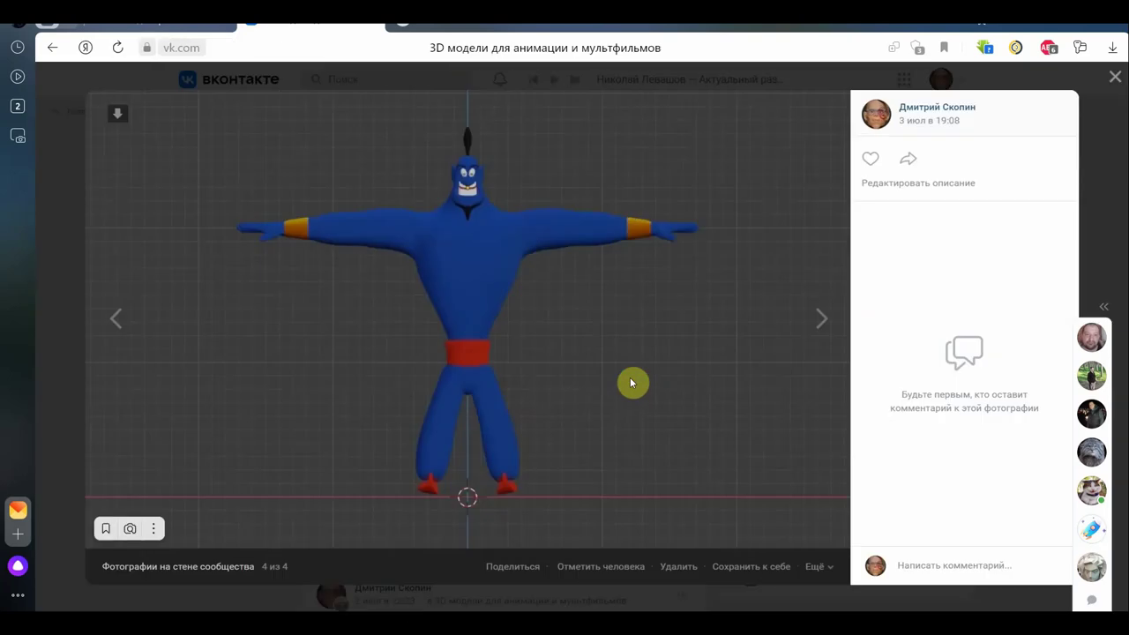
pyautogui.click(1113, 79)
pyautogui.scroll(-5, 613, 415)
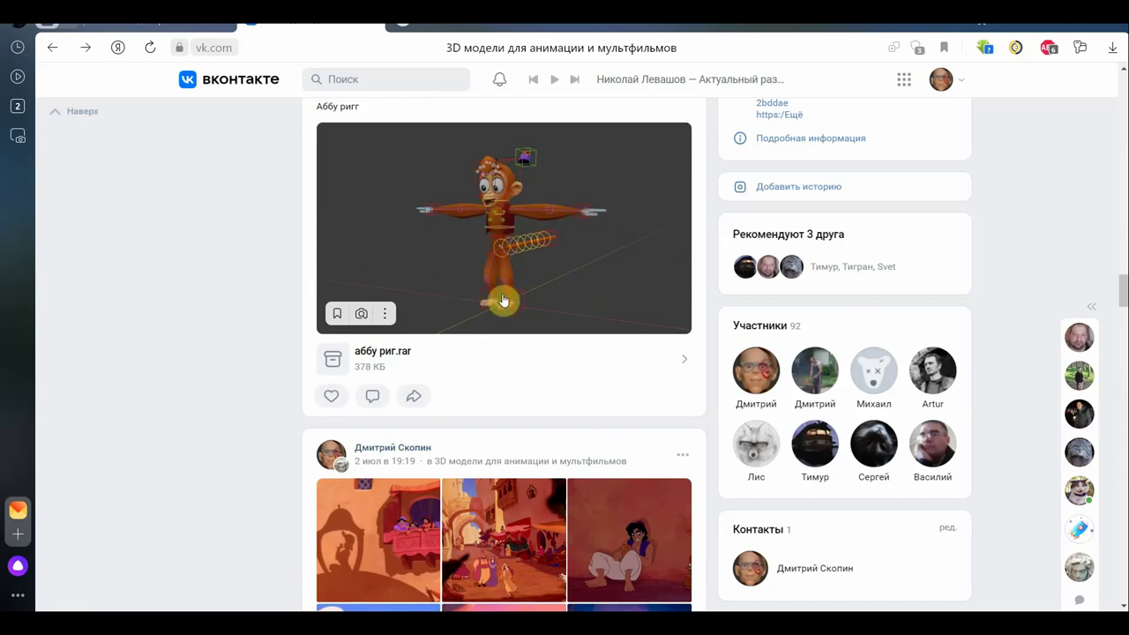
# Browse down past the rat, Aang and Tantor posts to the rigged balls post with мячи с хвостами.rar
pyautogui.scroll(-3, 476, 309)
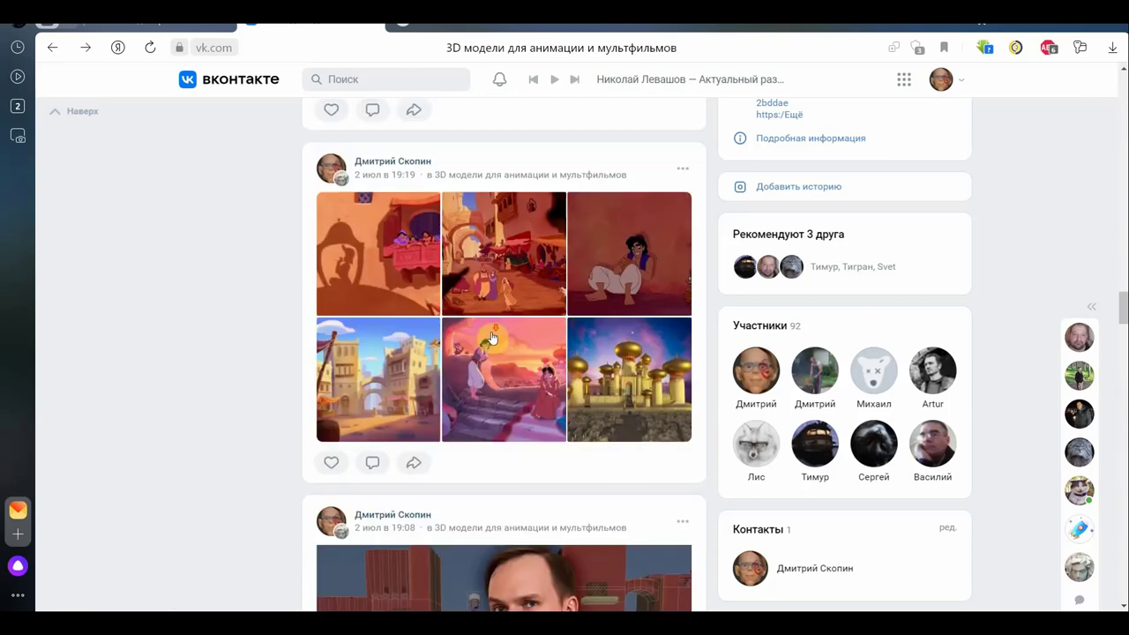
pyautogui.scroll(-4, 512, 315)
pyautogui.scroll(-2, 511, 315)
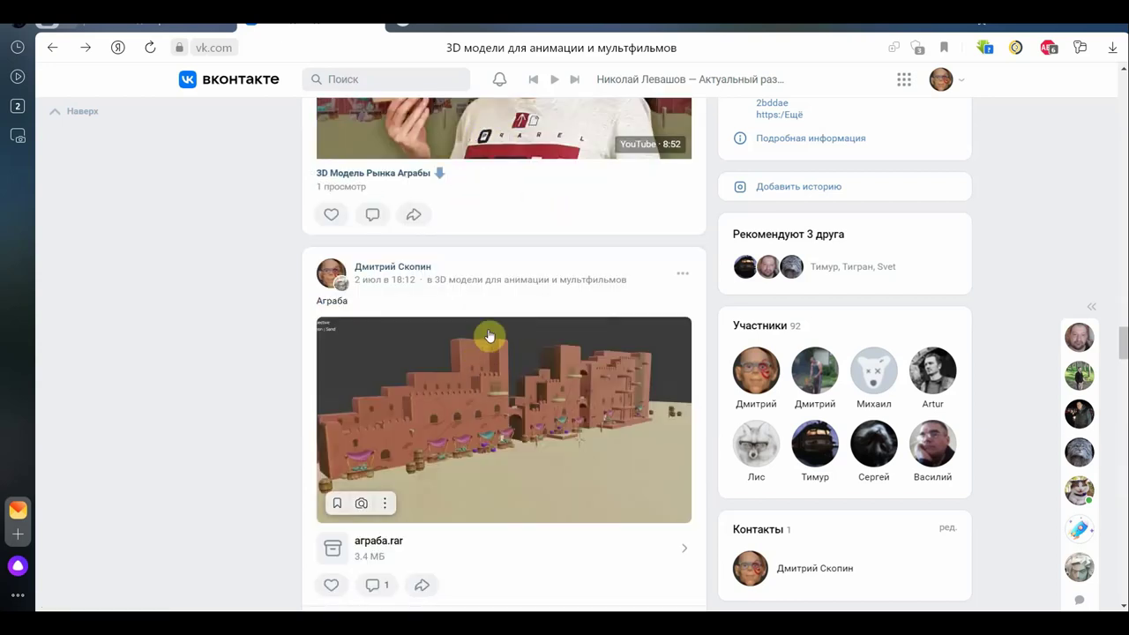
pyautogui.scroll(-2, 495, 331)
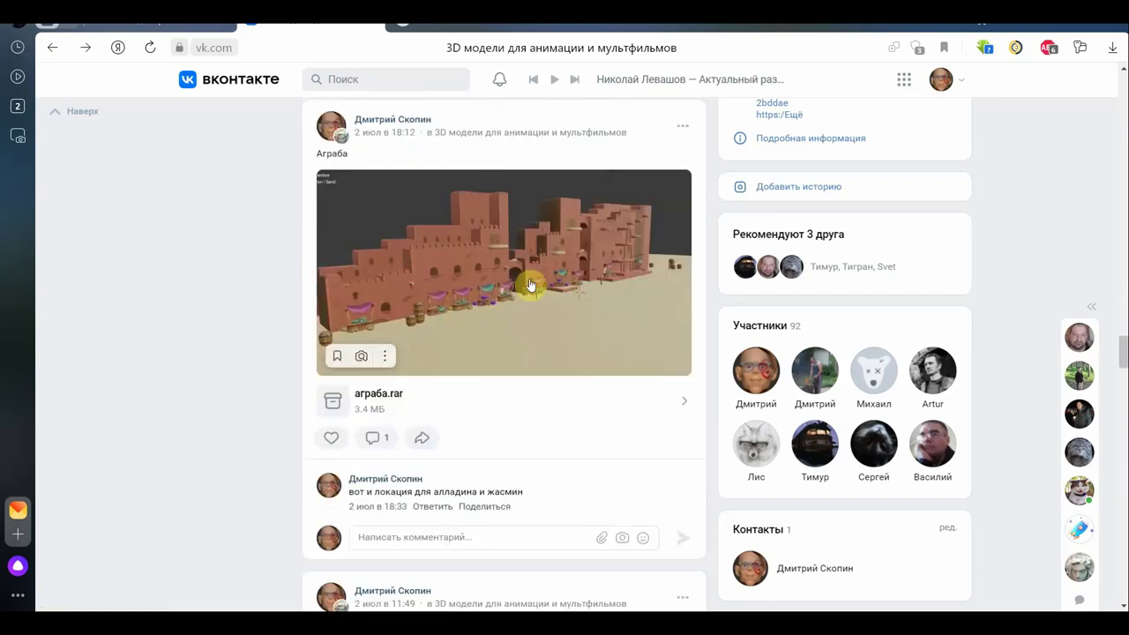
pyautogui.scroll(-4, 532, 313)
pyautogui.scroll(-4, 532, 313)
pyautogui.scroll(2, 533, 316)
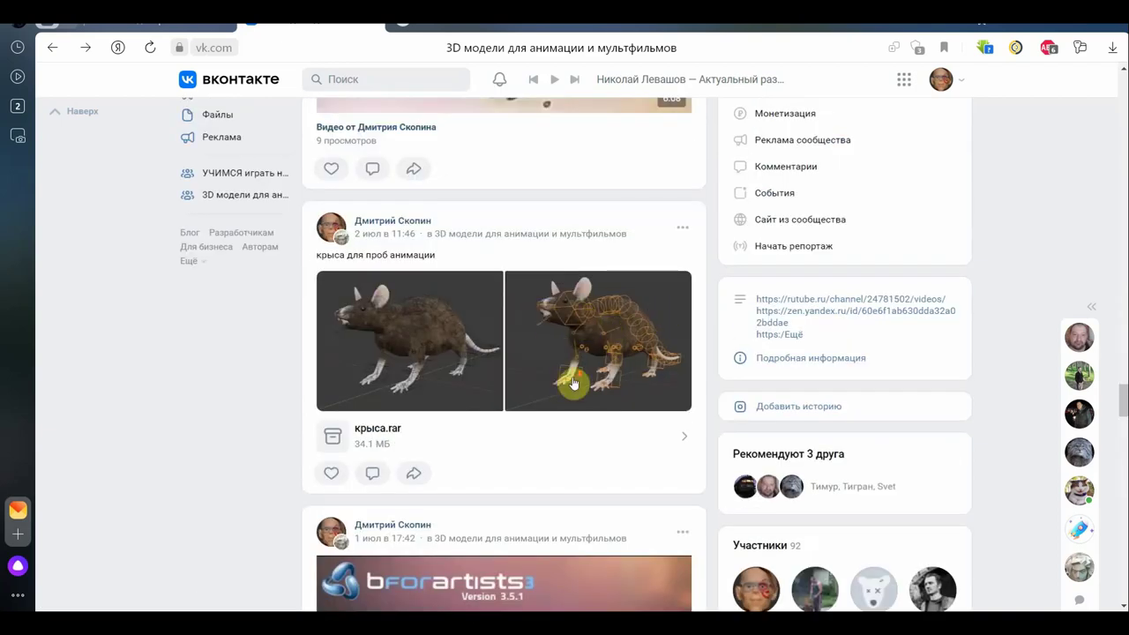
pyautogui.scroll(-4, 572, 381)
pyautogui.scroll(-4, 571, 382)
pyautogui.scroll(-4, 578, 353)
pyautogui.scroll(-2, 582, 321)
pyautogui.scroll(4, 597, 280)
pyautogui.scroll(-3, 638, 265)
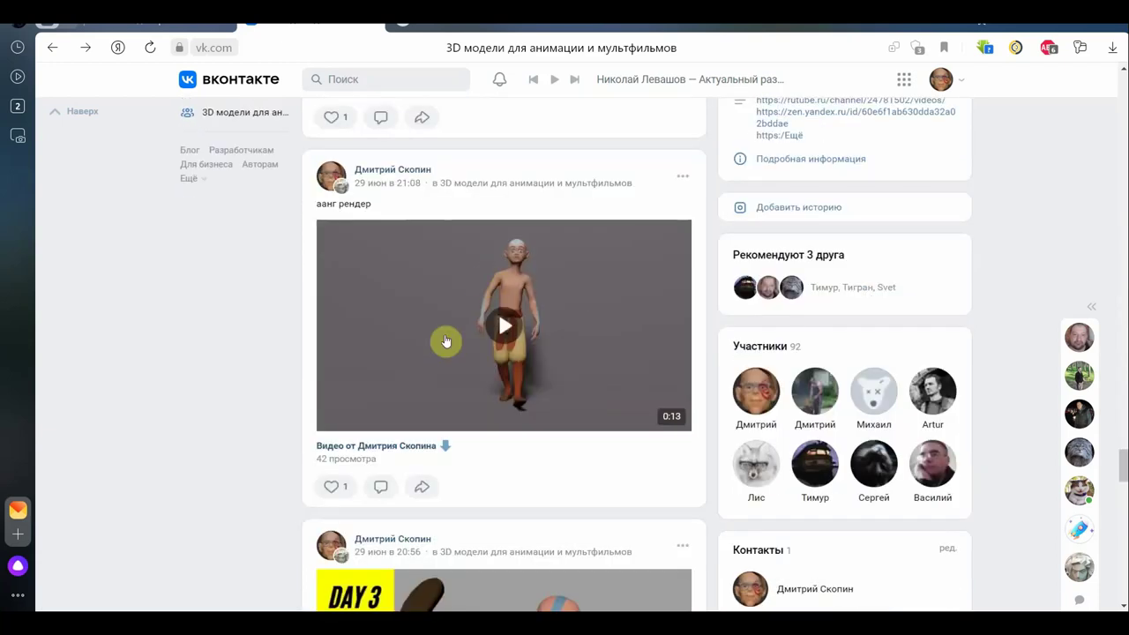
pyautogui.scroll(-5, 512, 300)
pyautogui.scroll(-3, 522, 311)
pyautogui.scroll(-2, 522, 311)
pyautogui.scroll(-5, 521, 308)
pyautogui.scroll(2, 578, 247)
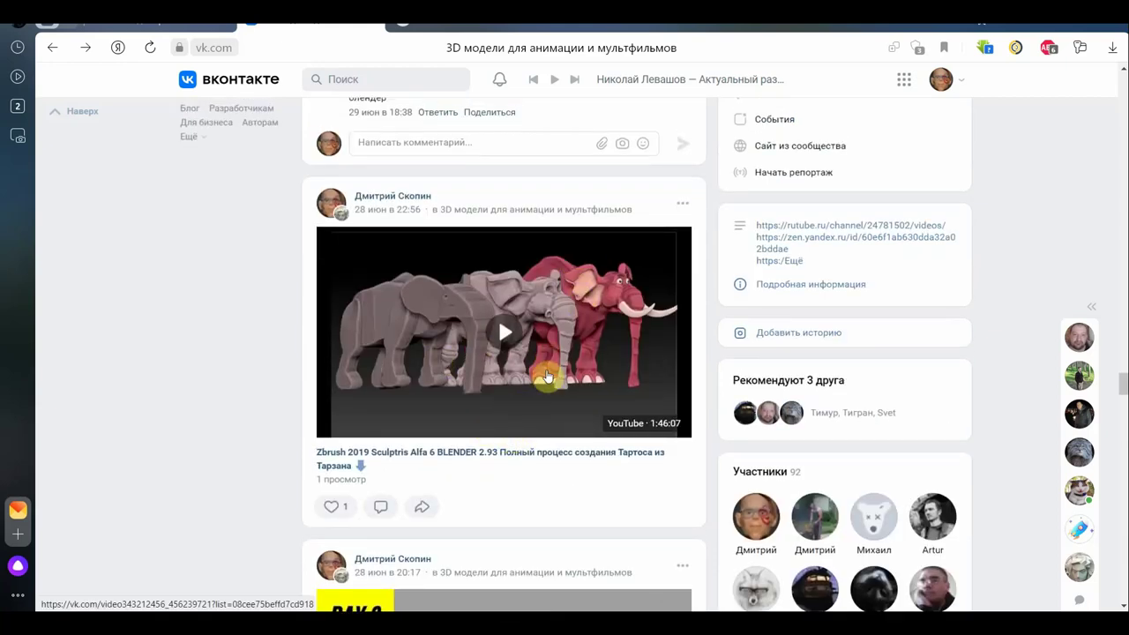
pyautogui.scroll(-1, 547, 377)
pyautogui.scroll(-3, 549, 374)
pyautogui.scroll(-3, 551, 373)
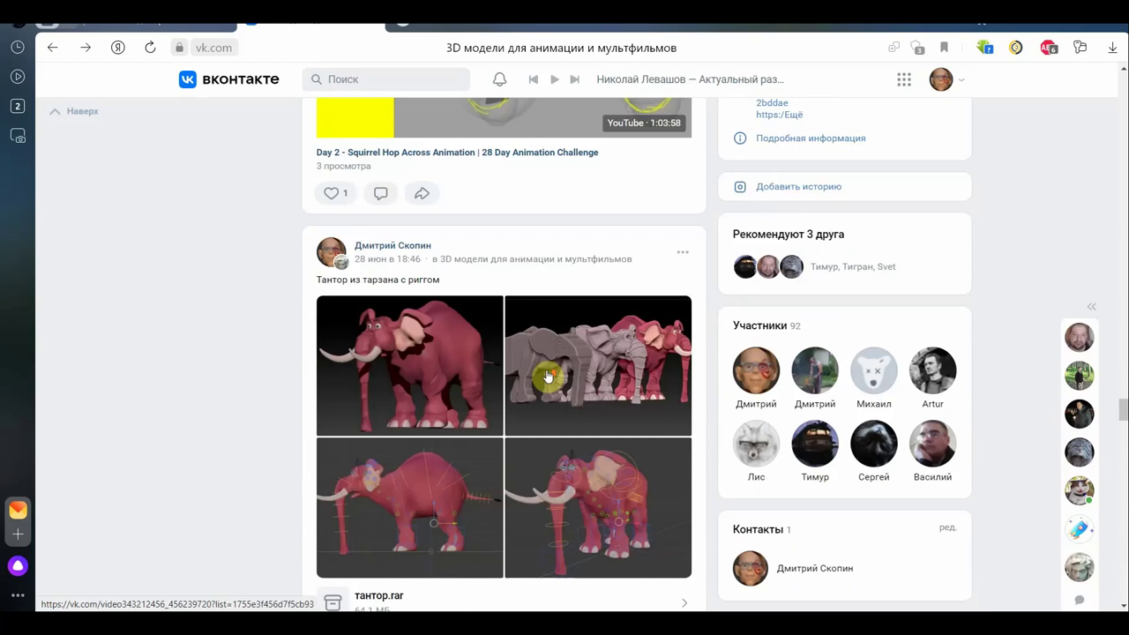
pyautogui.scroll(-2, 555, 369)
pyautogui.scroll(-5, 570, 345)
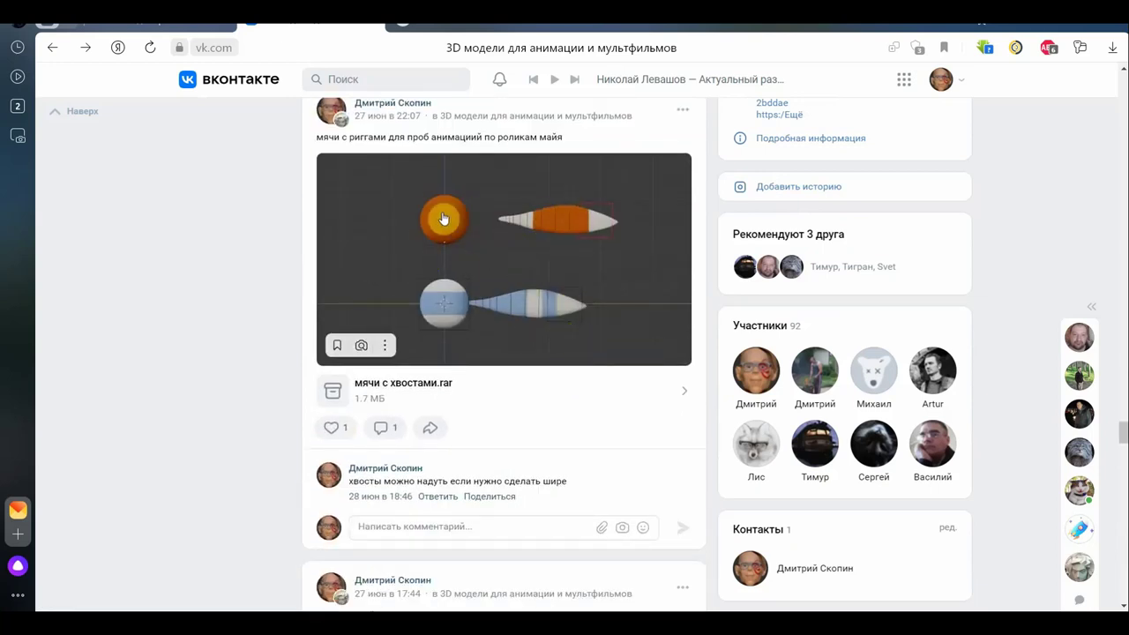
pyautogui.scroll(1, 470, 274)
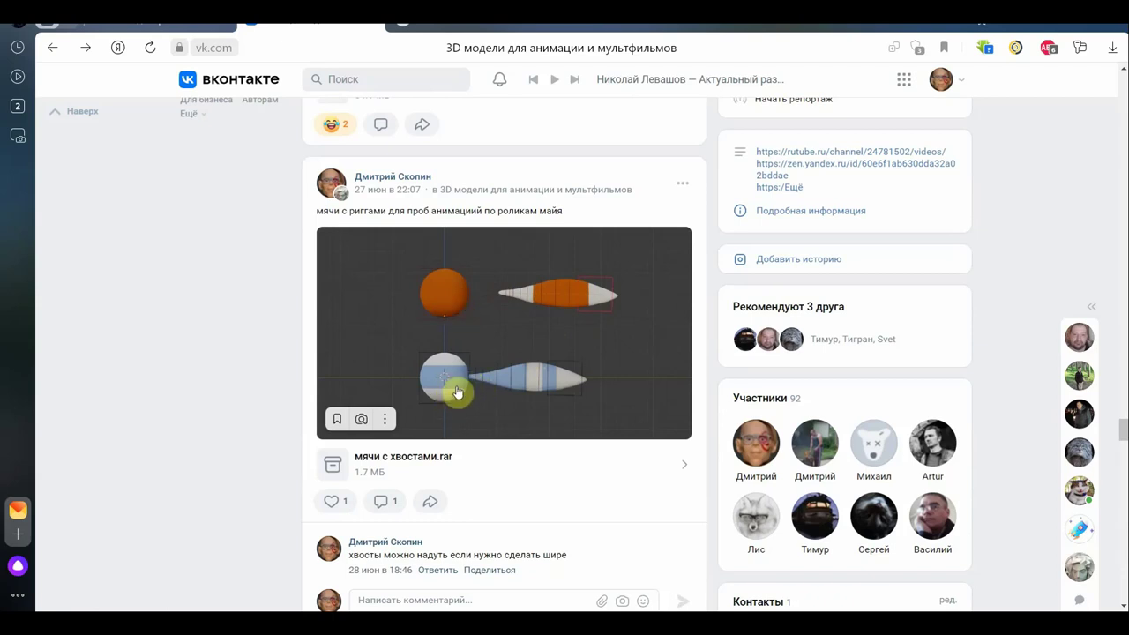
# Scroll down to the обезьяна post and enlarge its fourth of eight monkey rig photos
pyautogui.scroll(-4, 511, 391)
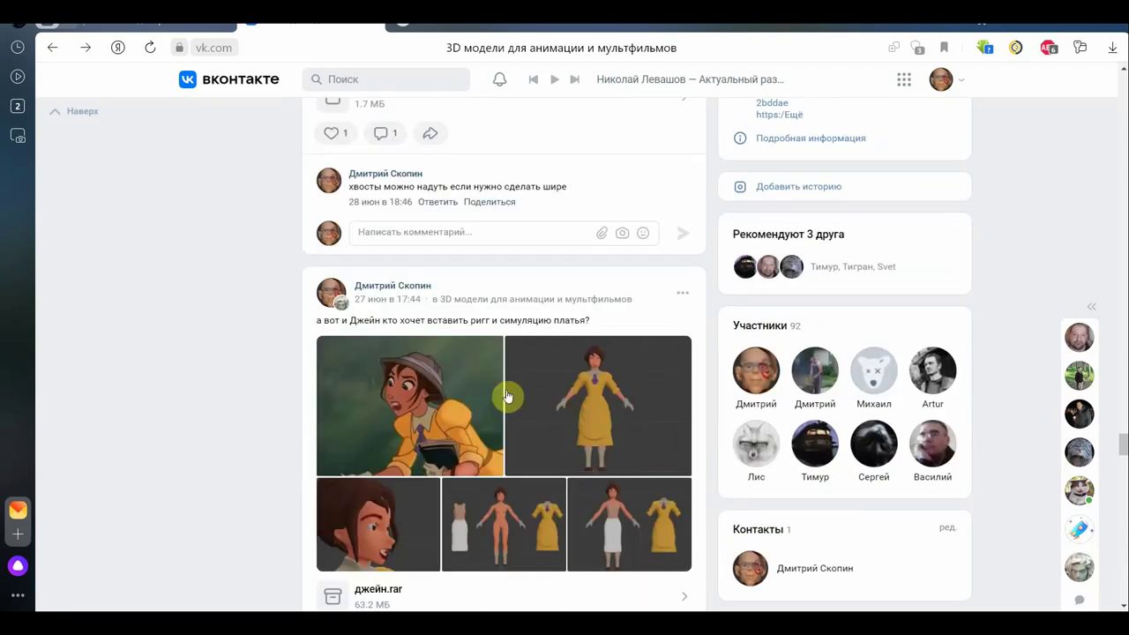
pyautogui.scroll(-2, 511, 391)
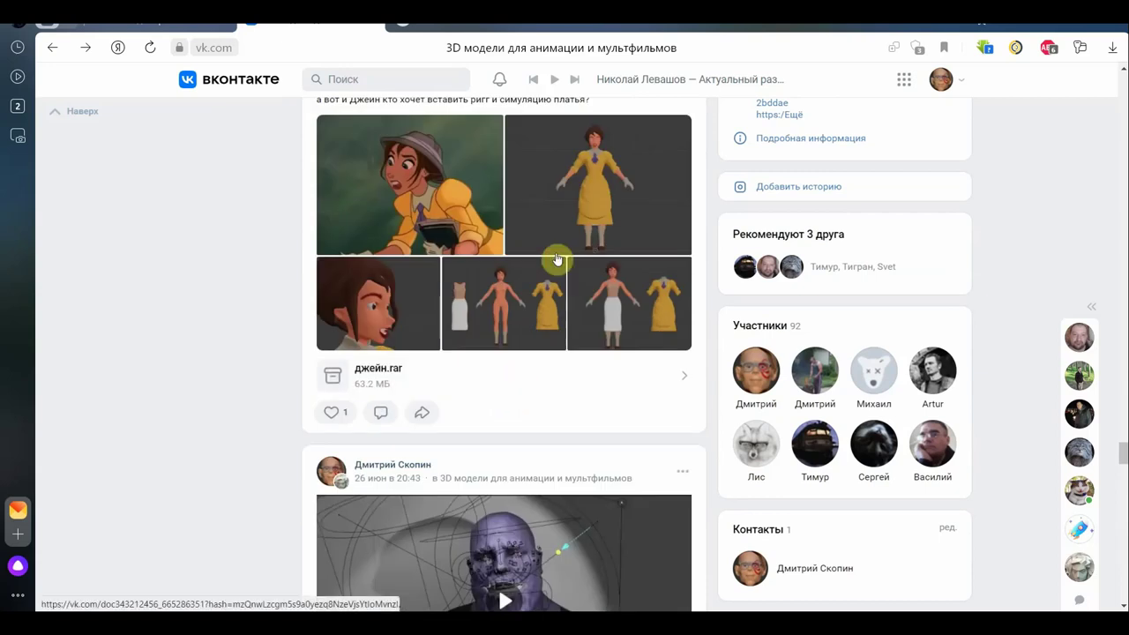
pyautogui.scroll(-5, 521, 335)
pyautogui.scroll(-3, 522, 340)
pyautogui.scroll(-2, 521, 350)
pyautogui.scroll(4, 522, 352)
pyautogui.scroll(3, 522, 352)
pyautogui.scroll(1, 565, 335)
pyautogui.scroll(-4, 531, 413)
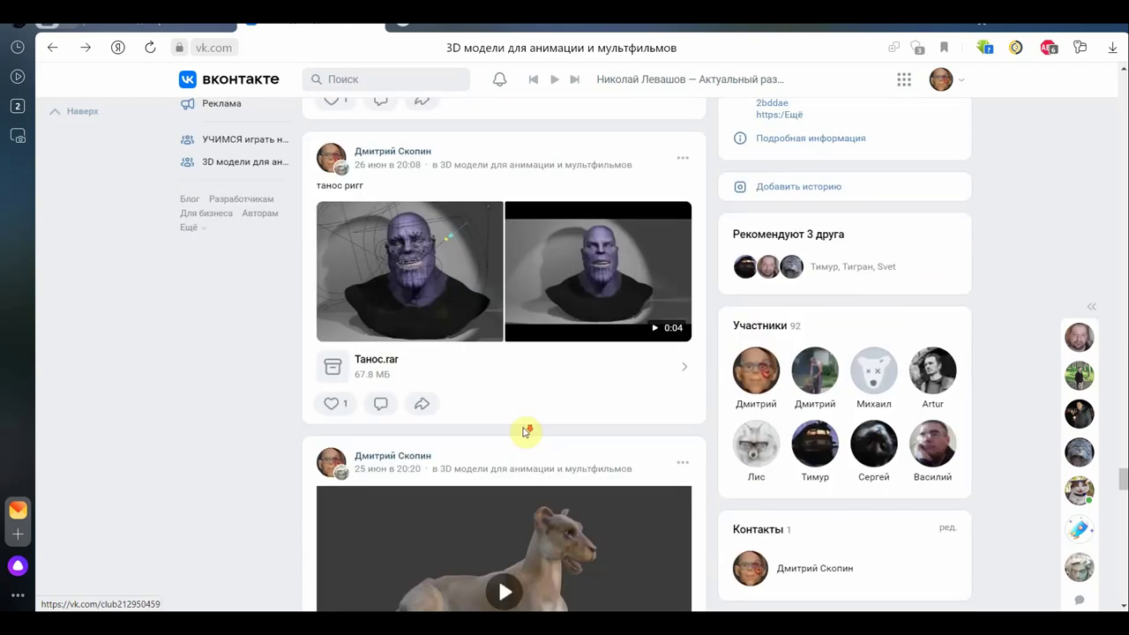
pyautogui.scroll(-3, 523, 425)
pyautogui.scroll(5, 524, 425)
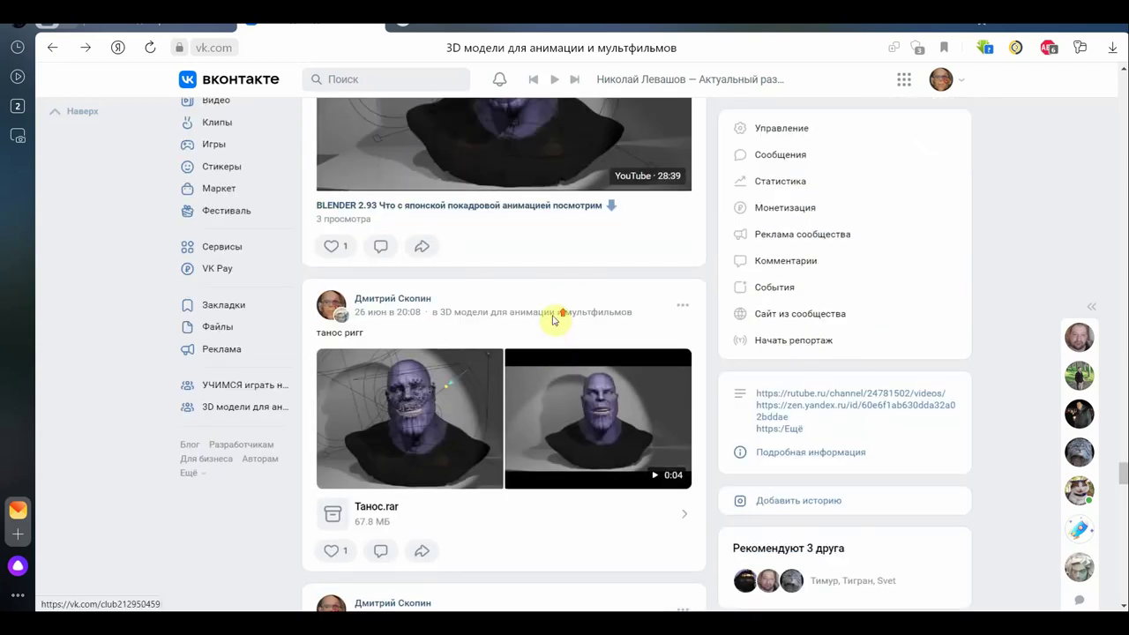
pyautogui.scroll(1, 554, 315)
pyautogui.scroll(-5, 531, 320)
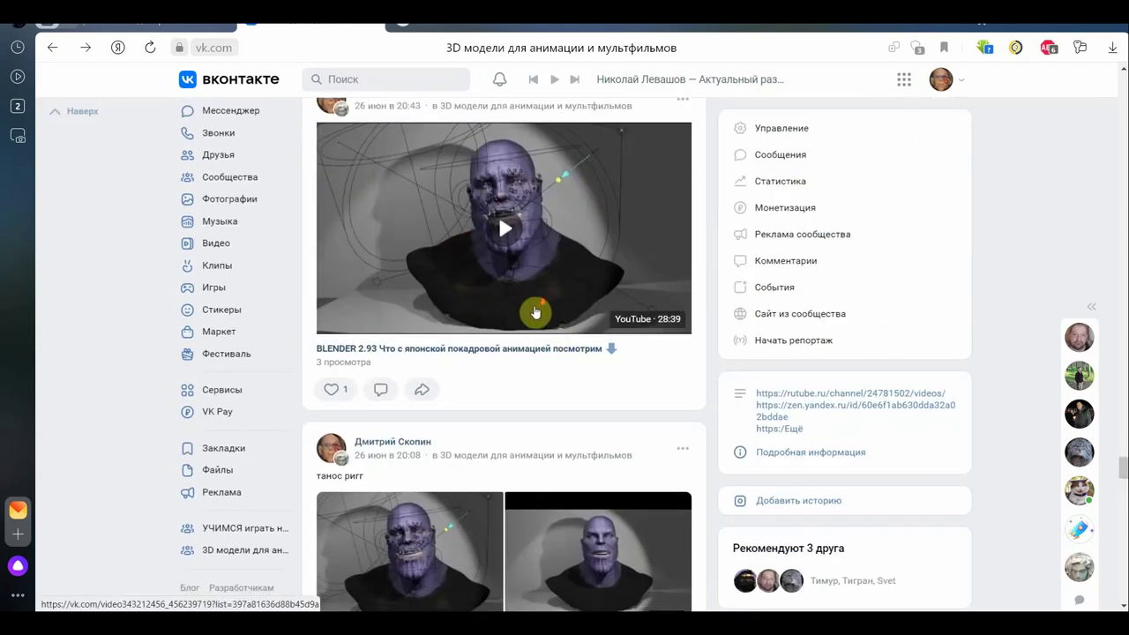
pyautogui.scroll(-2, 532, 313)
pyautogui.scroll(-5, 533, 313)
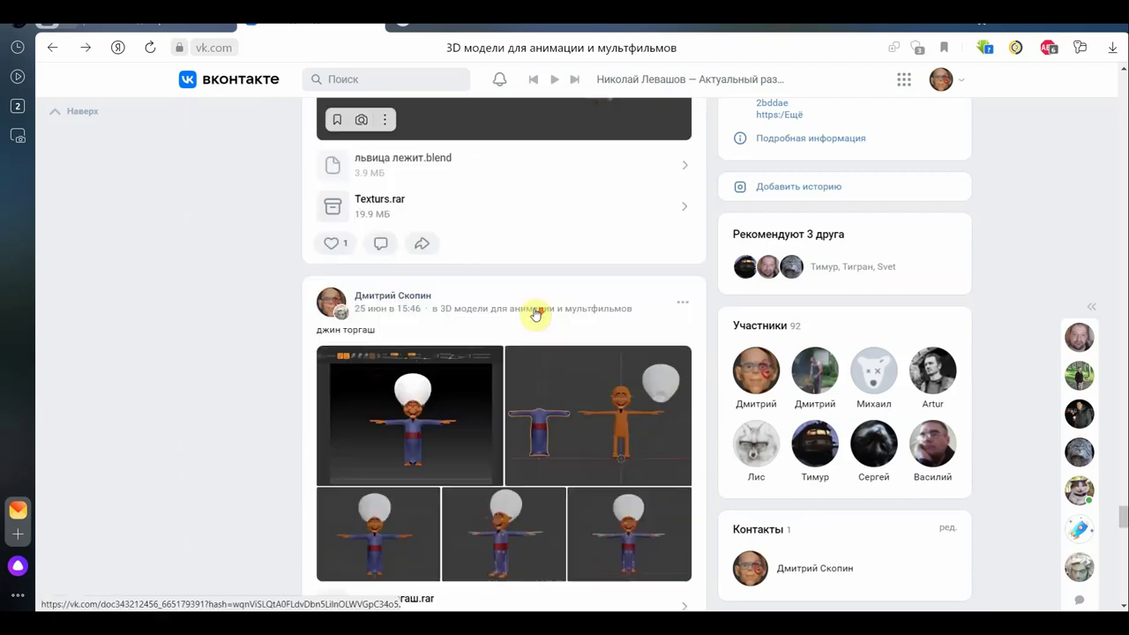
pyautogui.scroll(-2, 535, 315)
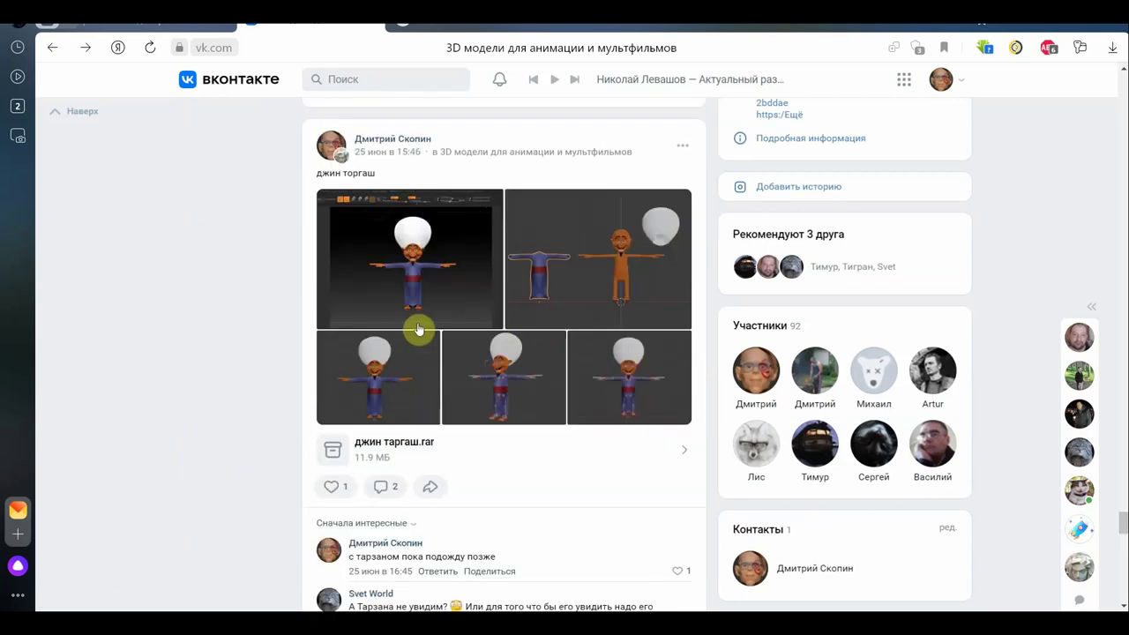
pyautogui.scroll(-4, 435, 314)
pyautogui.scroll(-2, 441, 308)
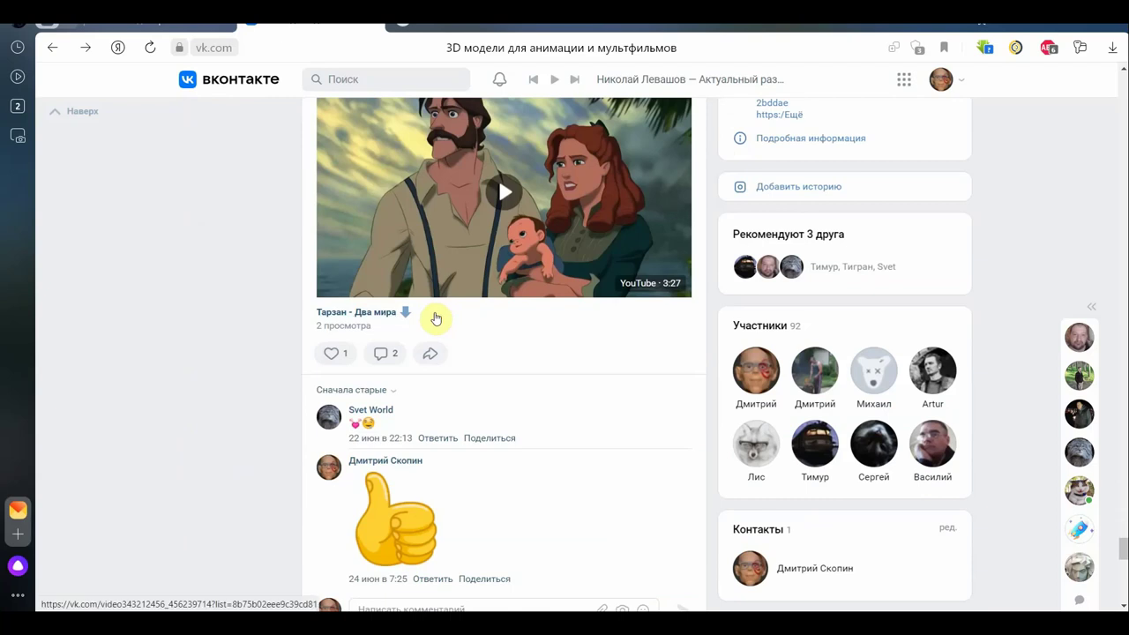
pyautogui.scroll(1, 477, 300)
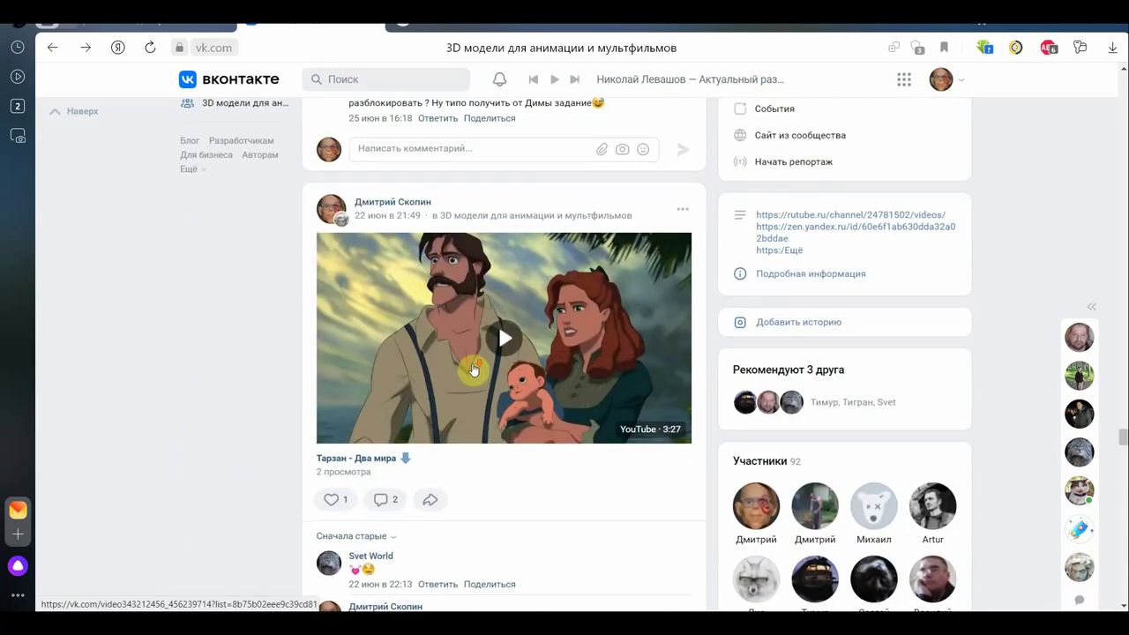
pyautogui.scroll(-1, 472, 374)
pyautogui.scroll(-1, 481, 378)
pyautogui.scroll(-3, 481, 378)
pyautogui.scroll(-4, 479, 378)
pyautogui.scroll(-4, 477, 380)
pyautogui.scroll(-4, 477, 379)
pyautogui.scroll(-4, 475, 379)
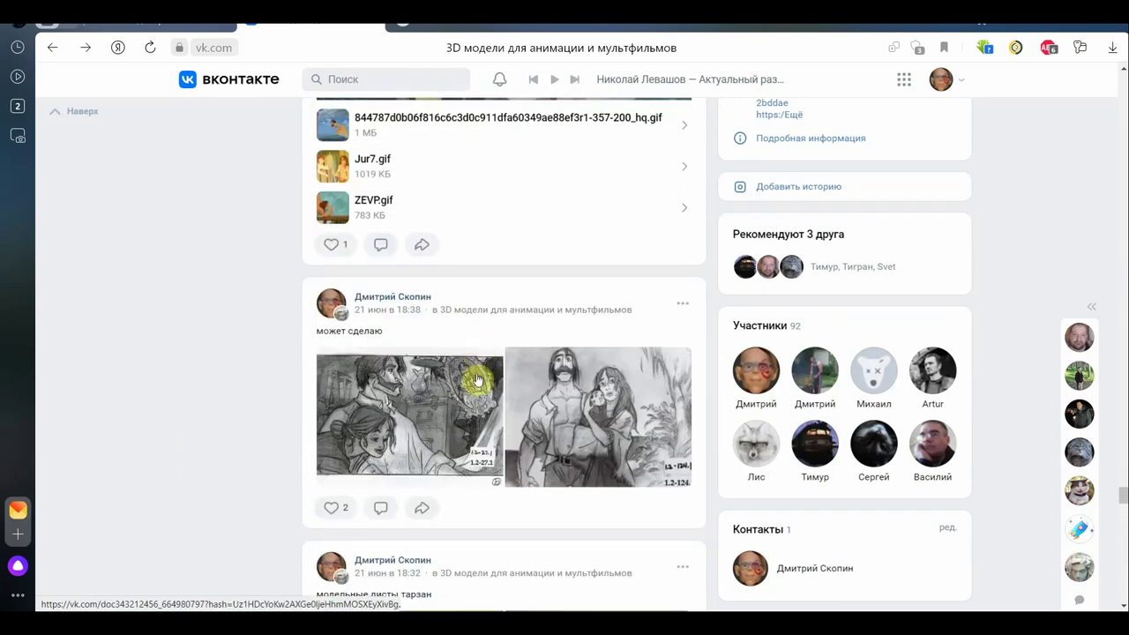
pyautogui.scroll(-3, 390, 326)
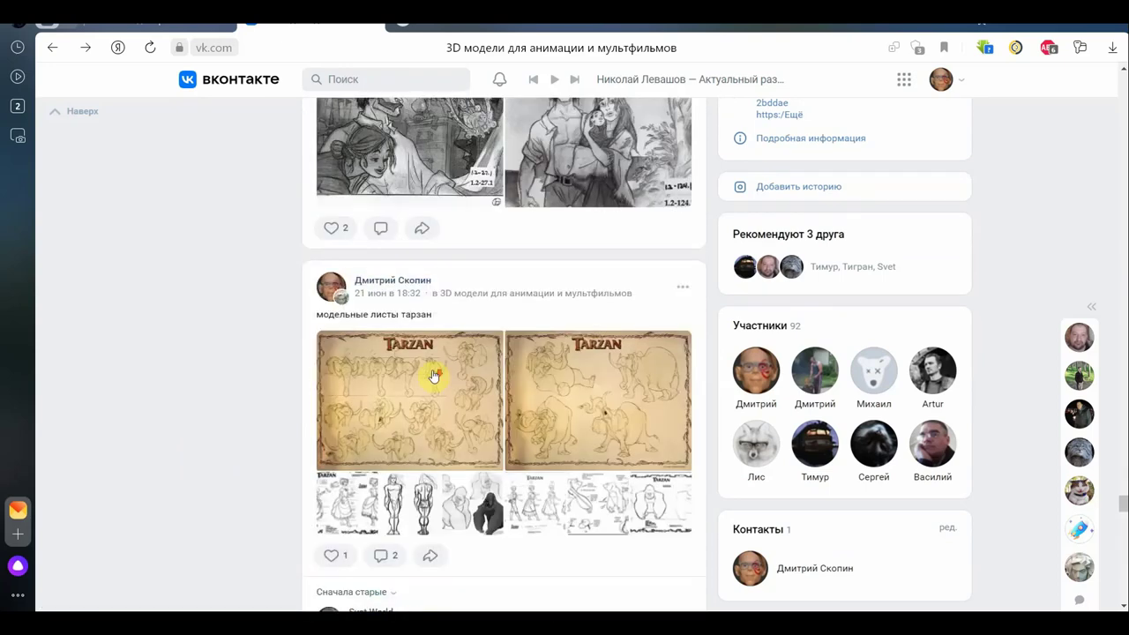
pyautogui.scroll(-2, 425, 252)
pyautogui.scroll(-4, 384, 257)
pyautogui.scroll(-1, 474, 335)
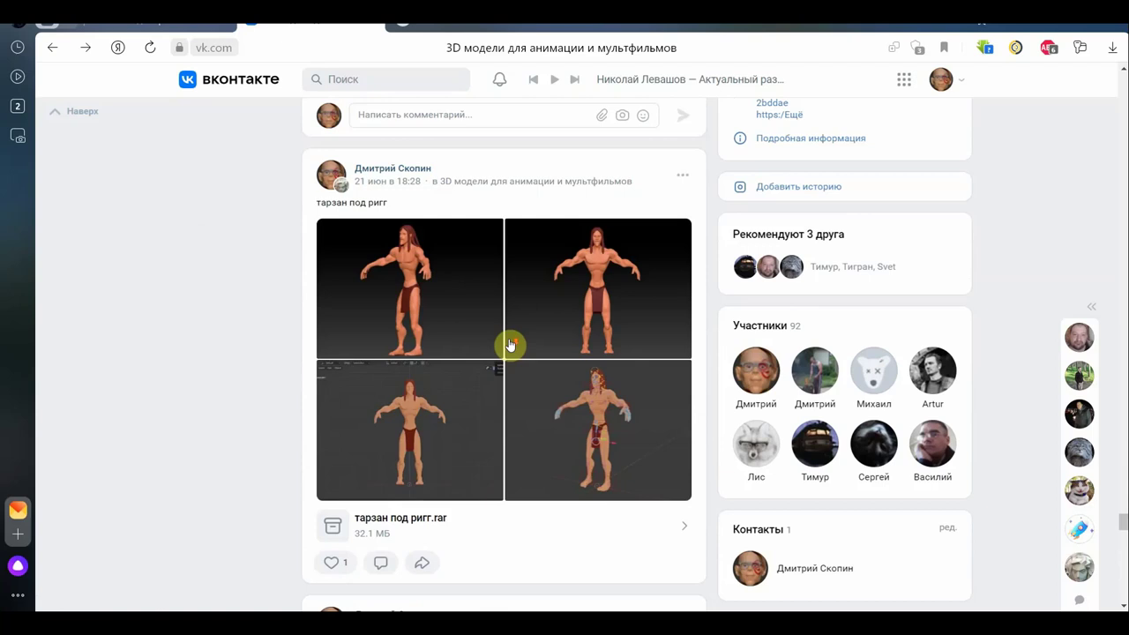
pyautogui.scroll(-1, 512, 343)
pyautogui.scroll(-1, 429, 330)
pyautogui.scroll(-3, 527, 353)
pyautogui.scroll(-2, 585, 270)
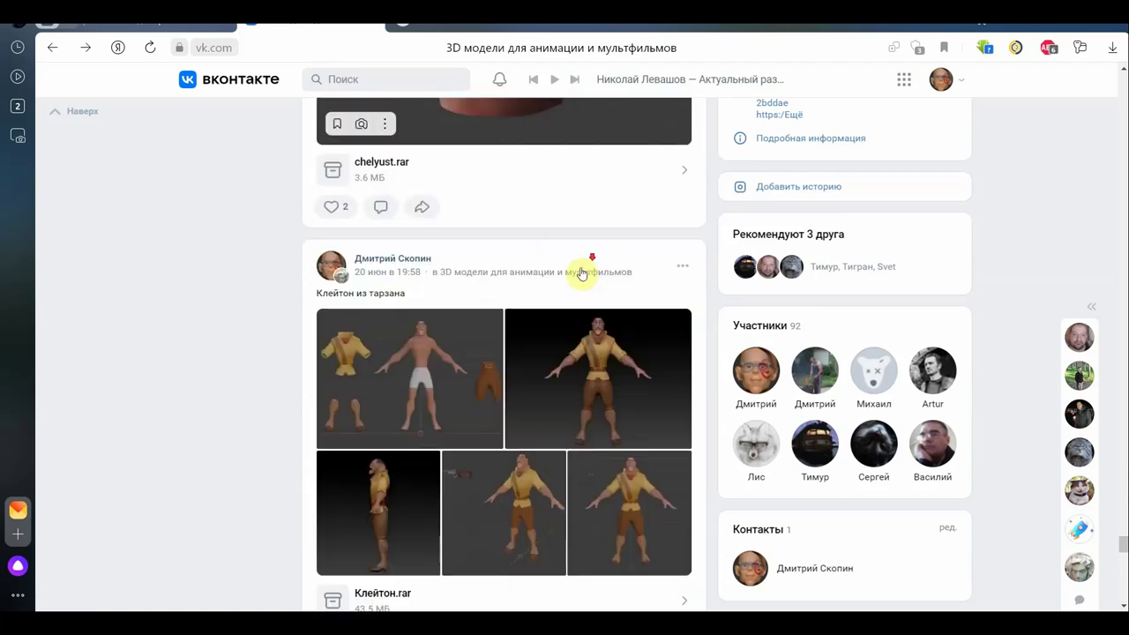
pyautogui.scroll(2, 585, 269)
pyautogui.scroll(-3, 489, 327)
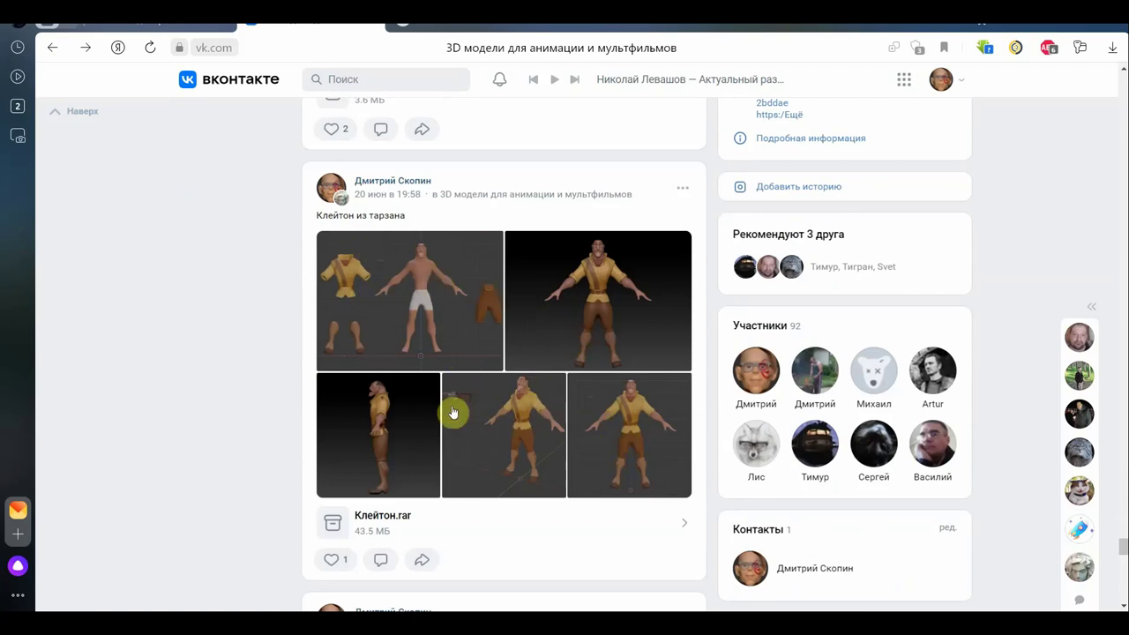
pyautogui.scroll(-2, 515, 376)
pyautogui.scroll(-5, 556, 393)
pyautogui.scroll(-3, 552, 396)
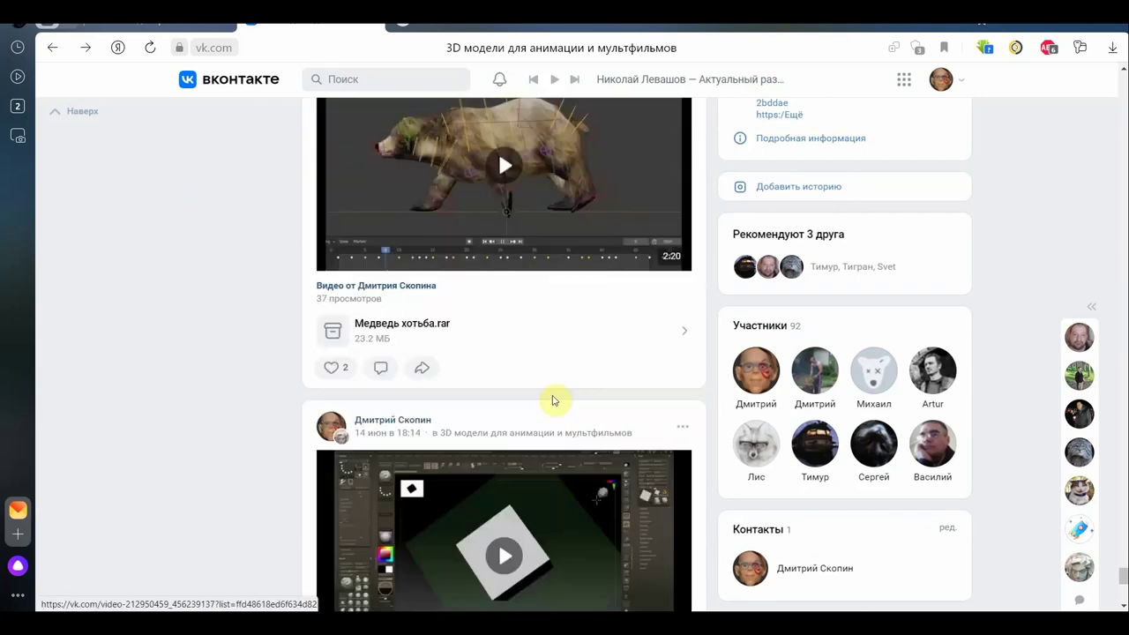
pyautogui.scroll(1, 561, 401)
pyautogui.scroll(-3, 525, 385)
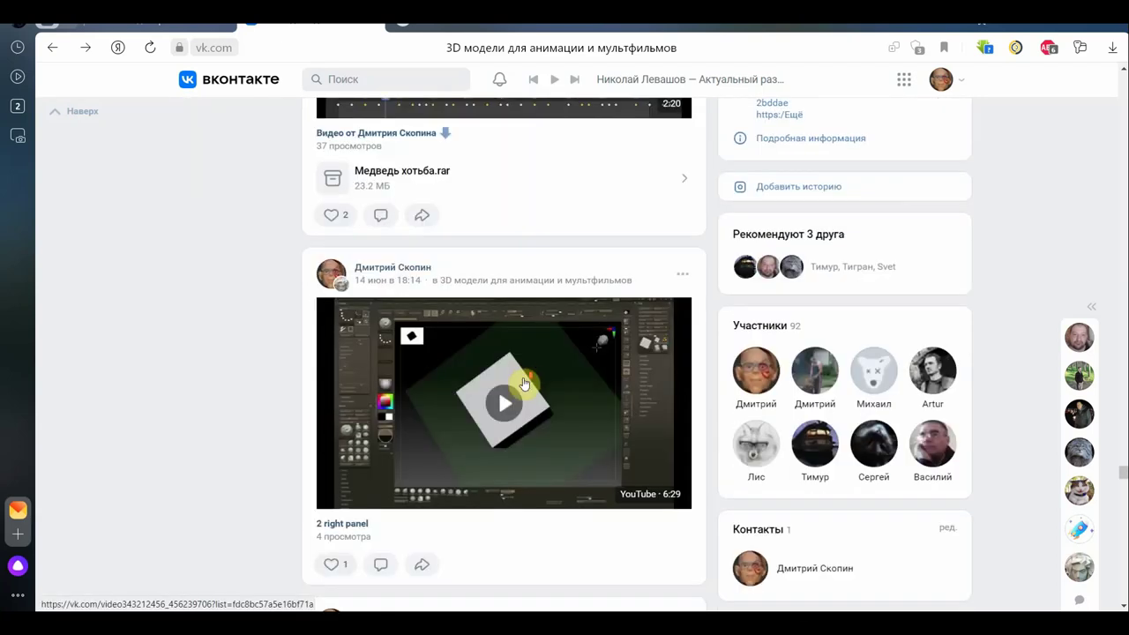
pyautogui.scroll(-5, 524, 386)
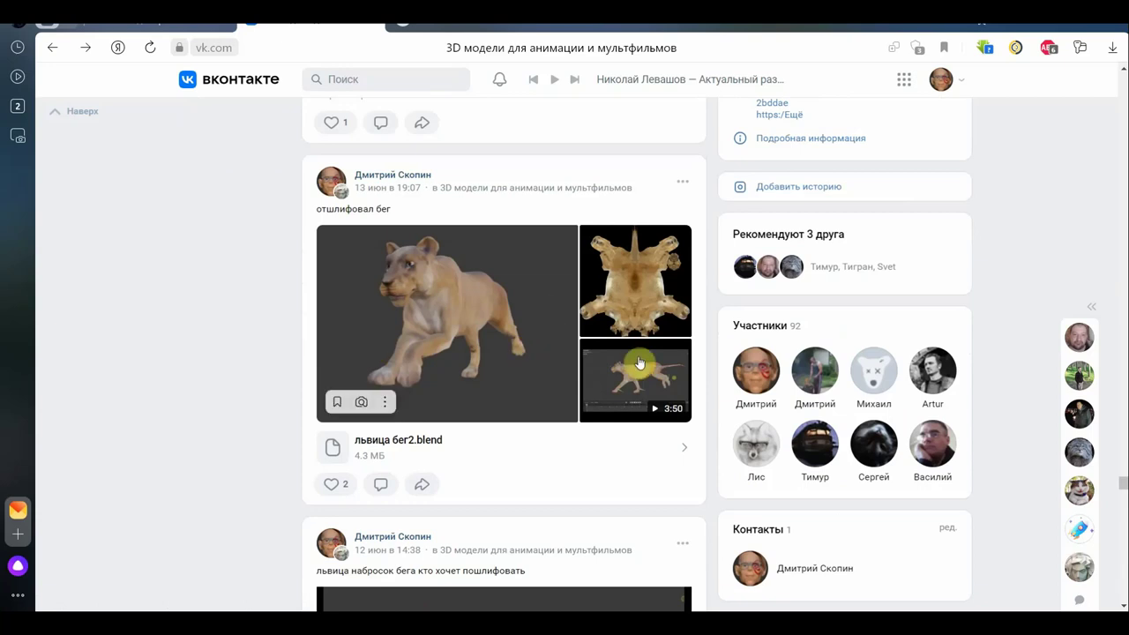
pyautogui.scroll(-5, 577, 373)
pyautogui.scroll(-4, 484, 281)
pyautogui.scroll(-5, 485, 287)
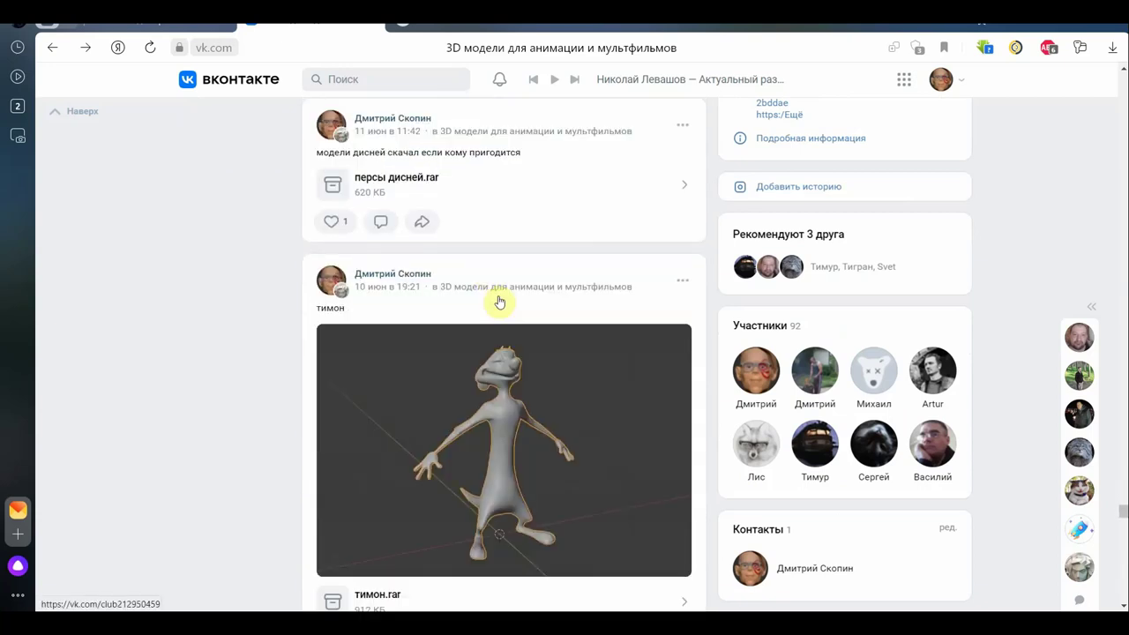
pyautogui.scroll(-3, 547, 326)
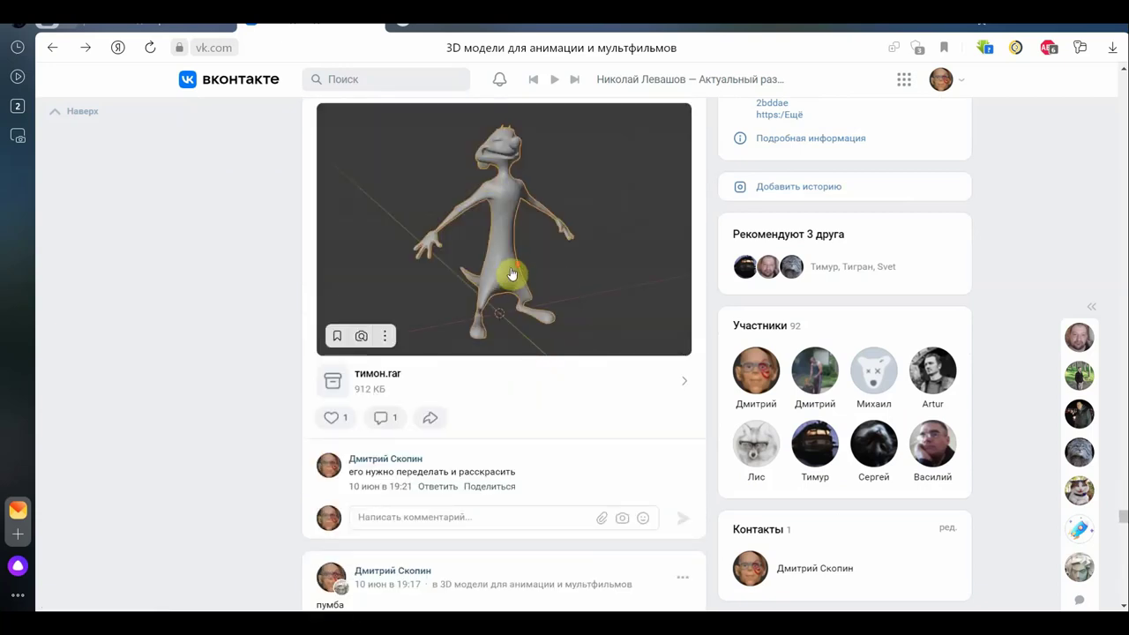
pyautogui.scroll(-5, 512, 275)
pyautogui.scroll(3, 514, 276)
pyautogui.scroll(2, 494, 269)
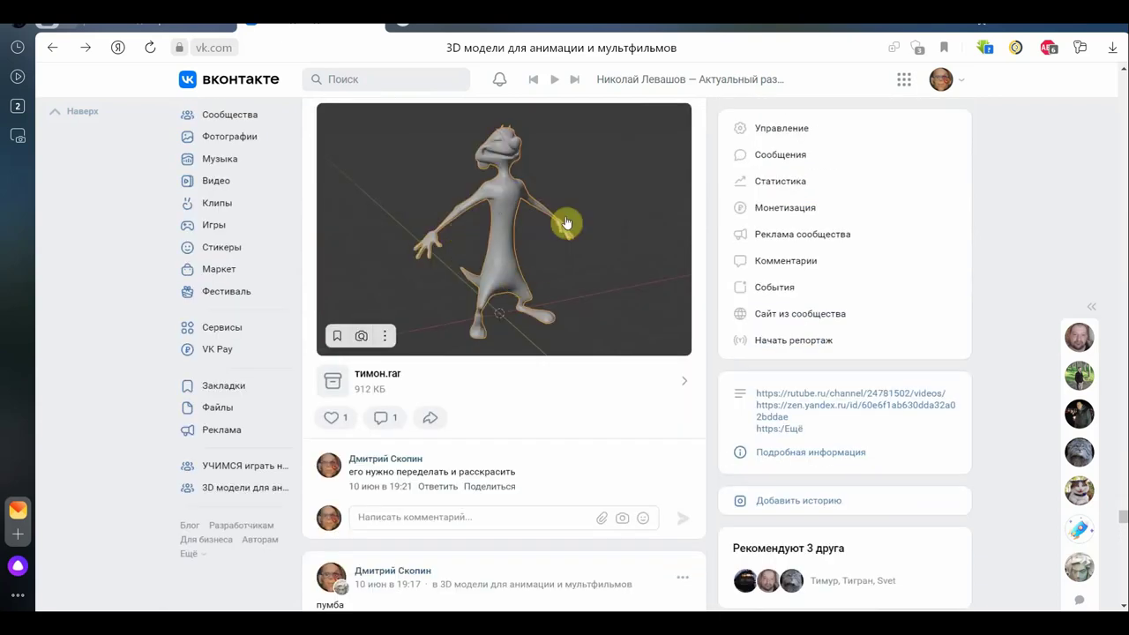
pyautogui.scroll(1, 567, 224)
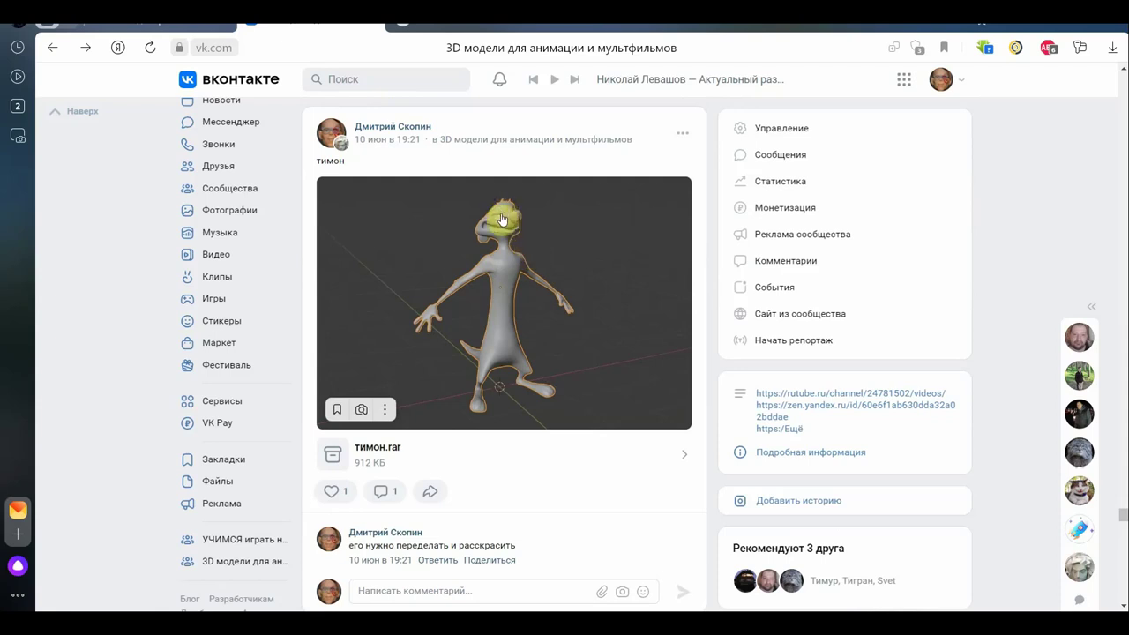
pyautogui.scroll(-5, 542, 320)
pyautogui.scroll(-2, 547, 320)
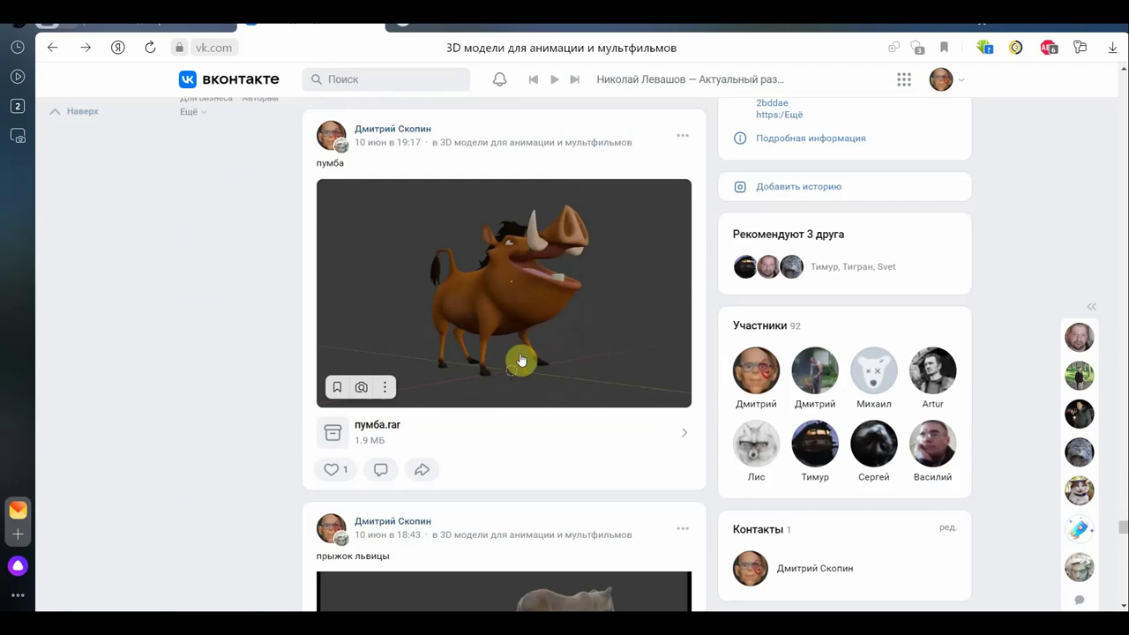
pyautogui.scroll(-3, 521, 360)
pyautogui.scroll(-2, 519, 356)
pyautogui.scroll(-5, 554, 336)
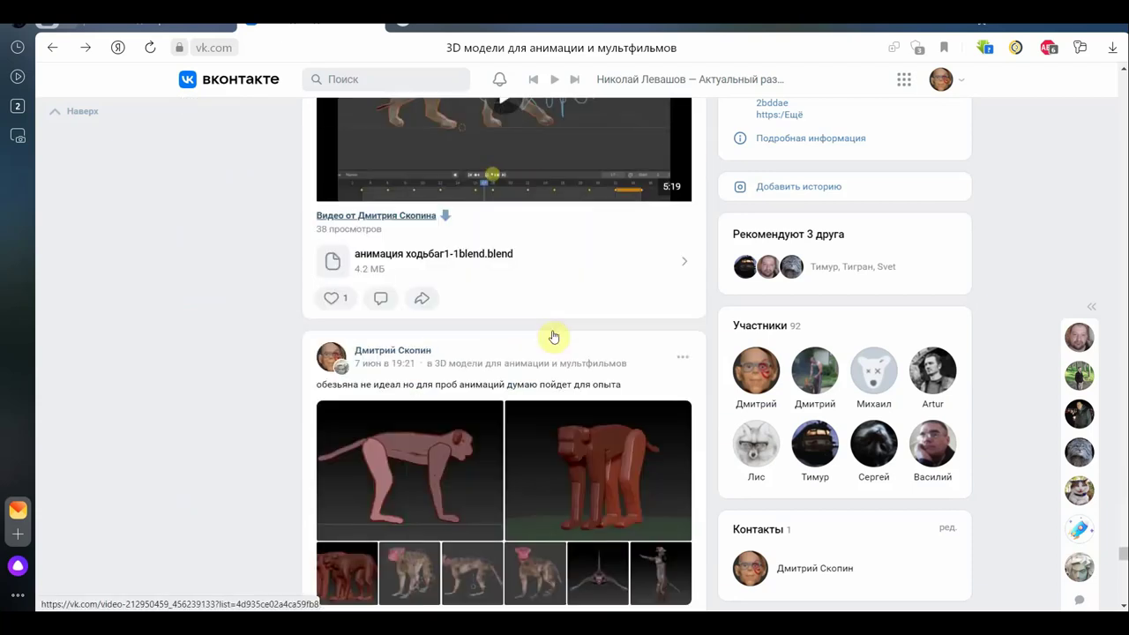
pyautogui.scroll(-3, 552, 336)
pyautogui.scroll(-2, 554, 335)
pyautogui.scroll(3, 530, 230)
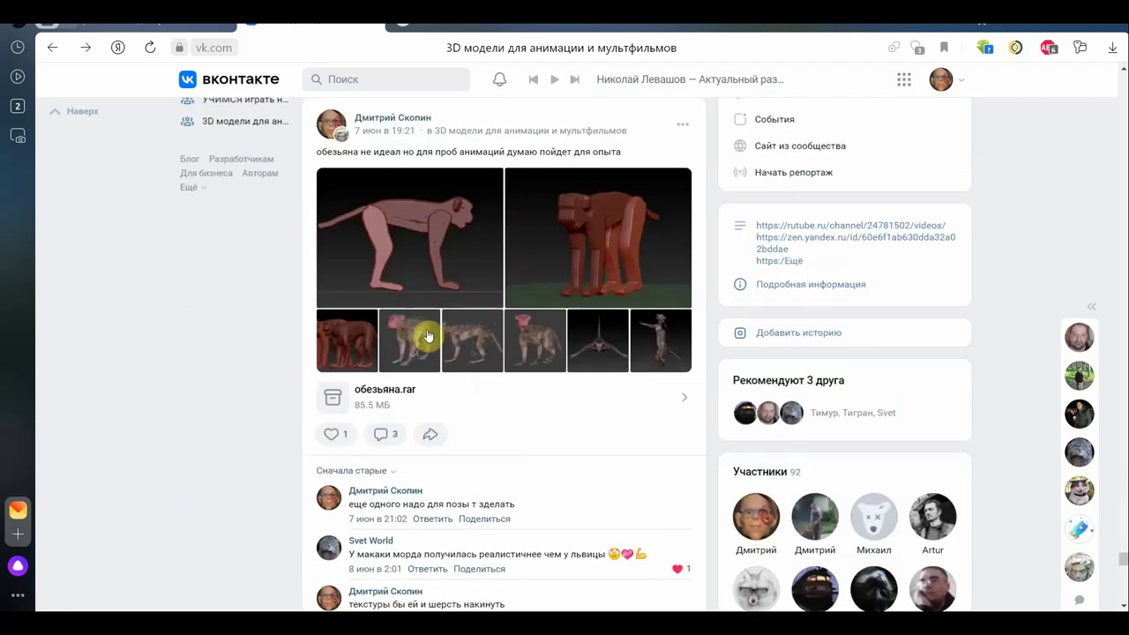
pyautogui.click(410, 337)
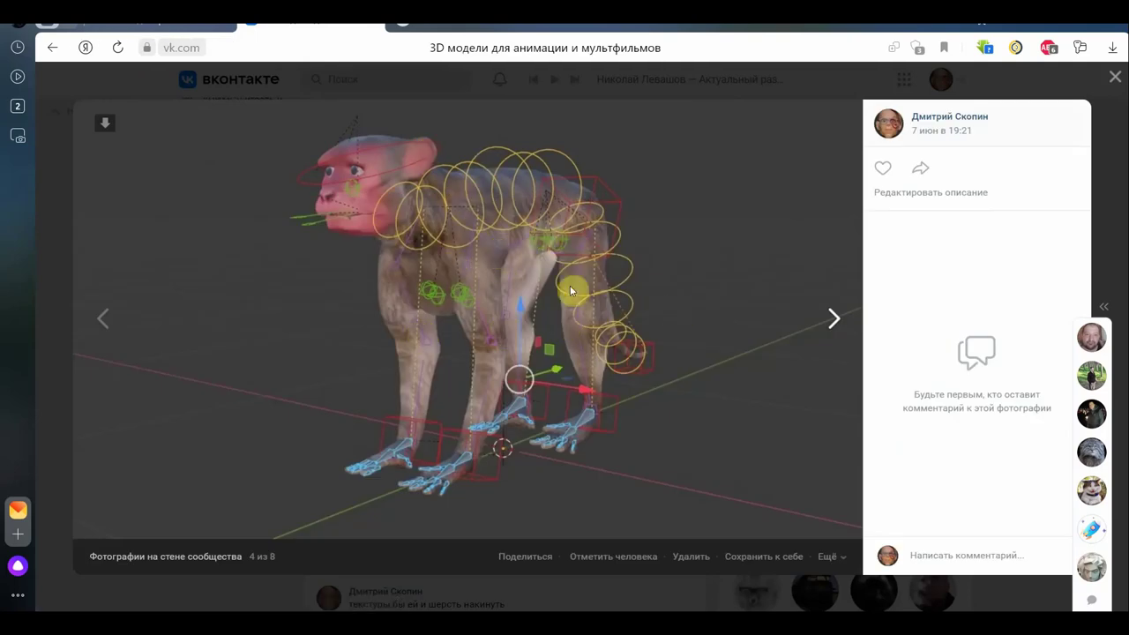
# Close the enlarged photo and scroll past the tiger, hyena, spider, condor and elephant posts to 'Труп оленя с кишками'
pyautogui.click(1113, 78)
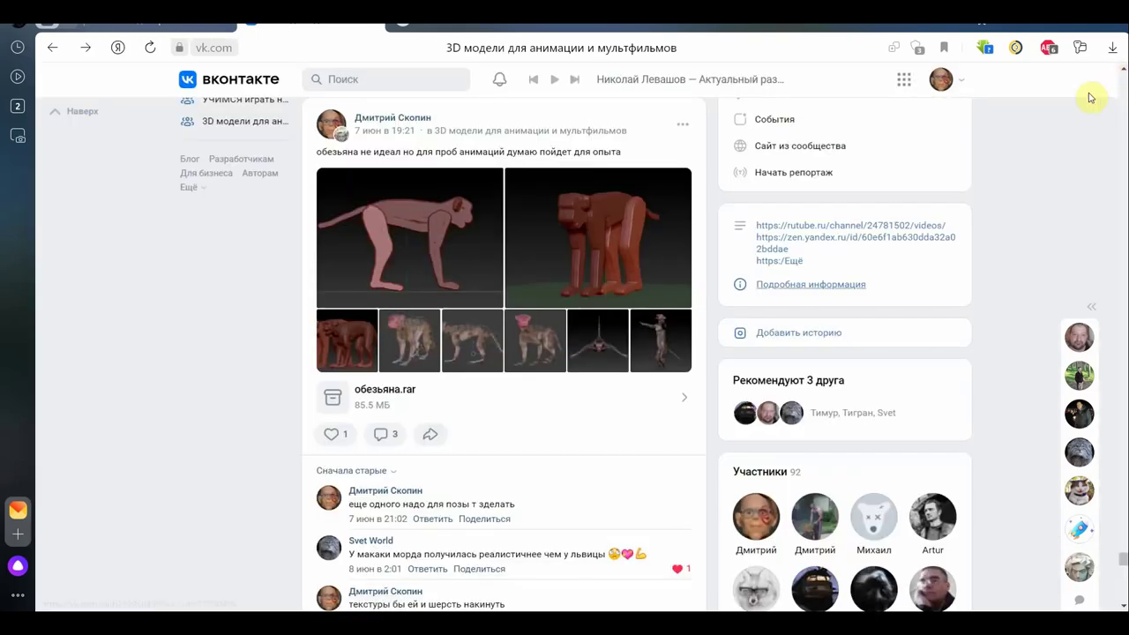
pyautogui.scroll(-3, 568, 403)
pyautogui.scroll(-2, 569, 404)
pyautogui.scroll(-2, 529, 344)
pyautogui.scroll(-5, 497, 285)
pyautogui.scroll(-4, 504, 343)
pyautogui.scroll(-5, 506, 346)
pyautogui.scroll(-4, 547, 308)
pyautogui.scroll(-4, 538, 318)
pyautogui.scroll(-5, 537, 323)
pyautogui.scroll(2, 533, 328)
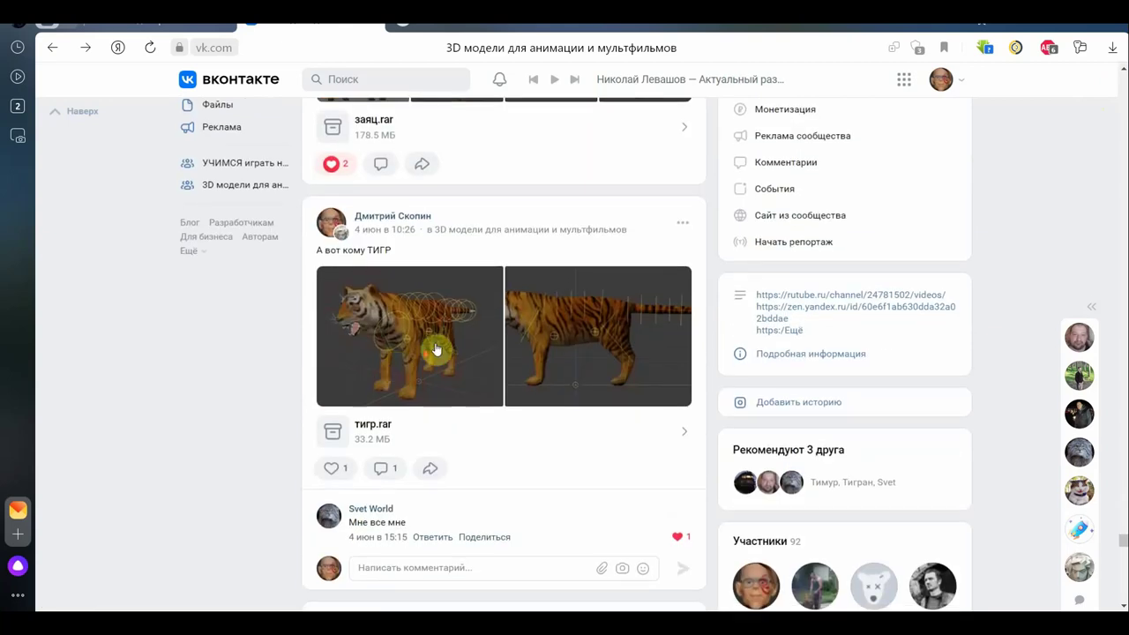
pyautogui.scroll(-4, 437, 362)
pyautogui.scroll(-2, 494, 344)
pyautogui.scroll(-3, 485, 362)
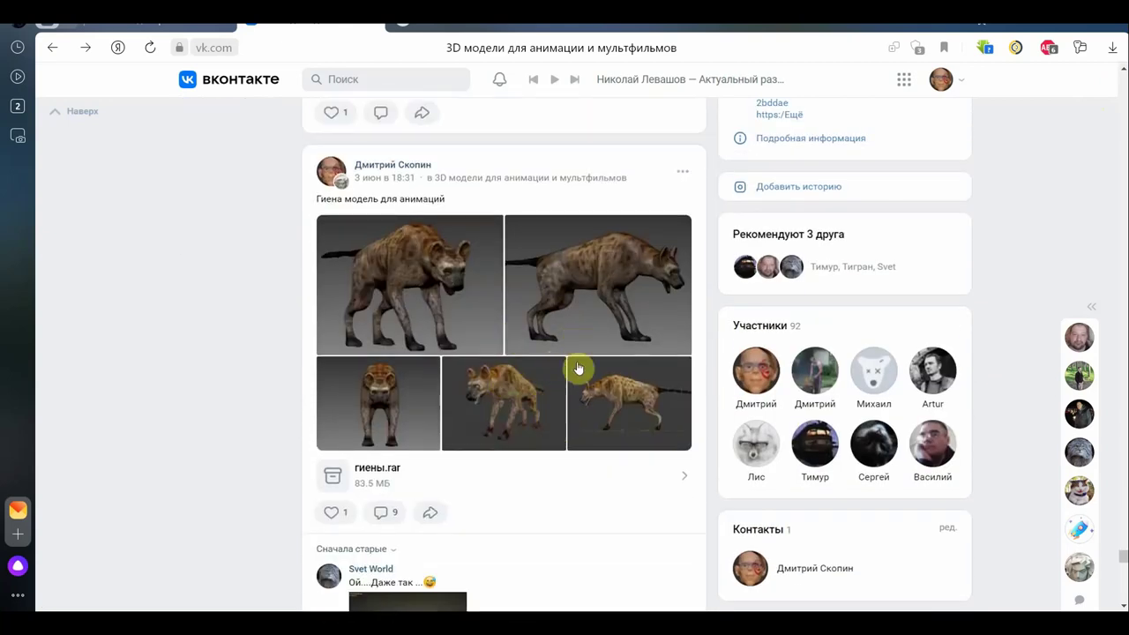
pyautogui.scroll(-3, 556, 370)
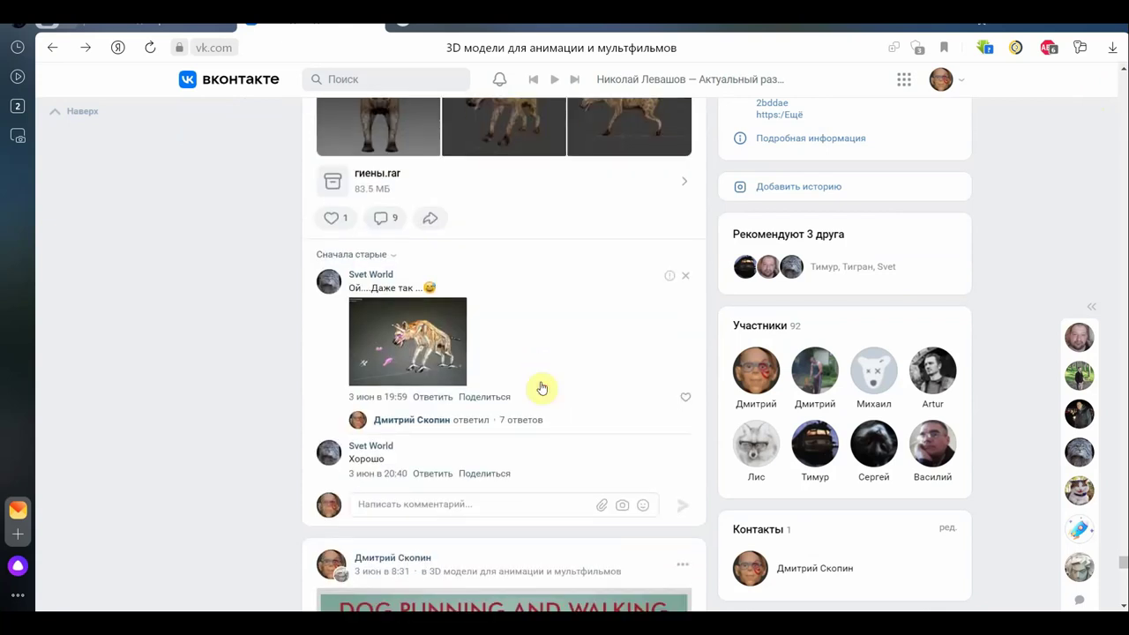
pyautogui.scroll(3, 540, 390)
pyautogui.scroll(2, 539, 386)
pyautogui.scroll(-5, 582, 375)
pyautogui.scroll(-5, 579, 378)
pyautogui.scroll(-4, 580, 377)
pyautogui.scroll(-3, 579, 378)
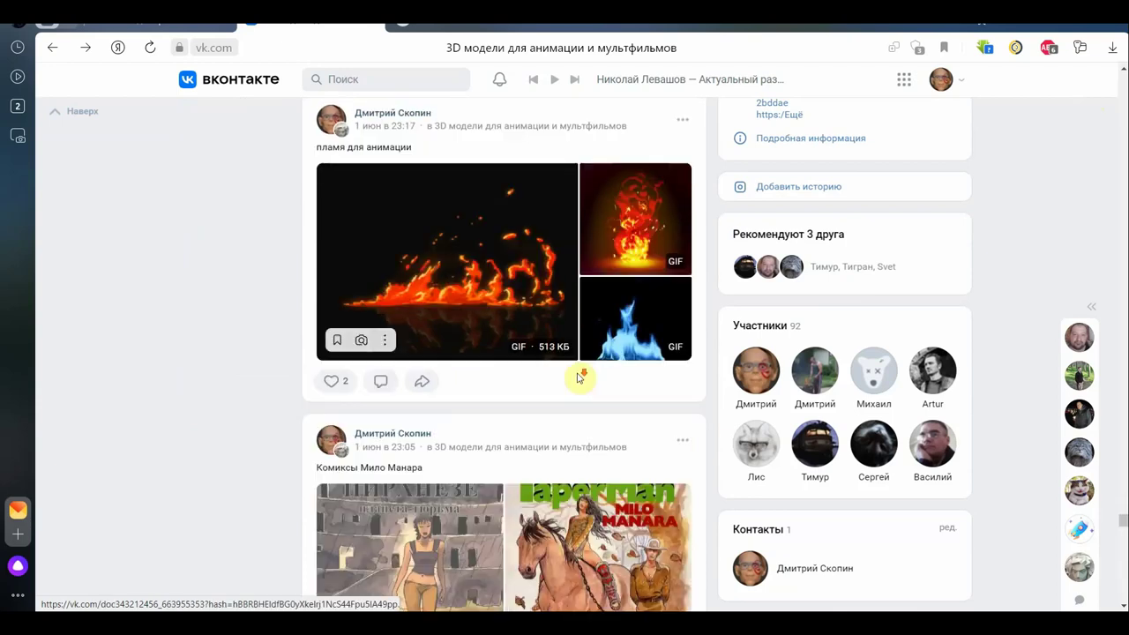
pyautogui.scroll(-4, 580, 378)
pyautogui.scroll(-4, 580, 378)
pyautogui.scroll(-4, 579, 379)
pyautogui.scroll(-3, 577, 382)
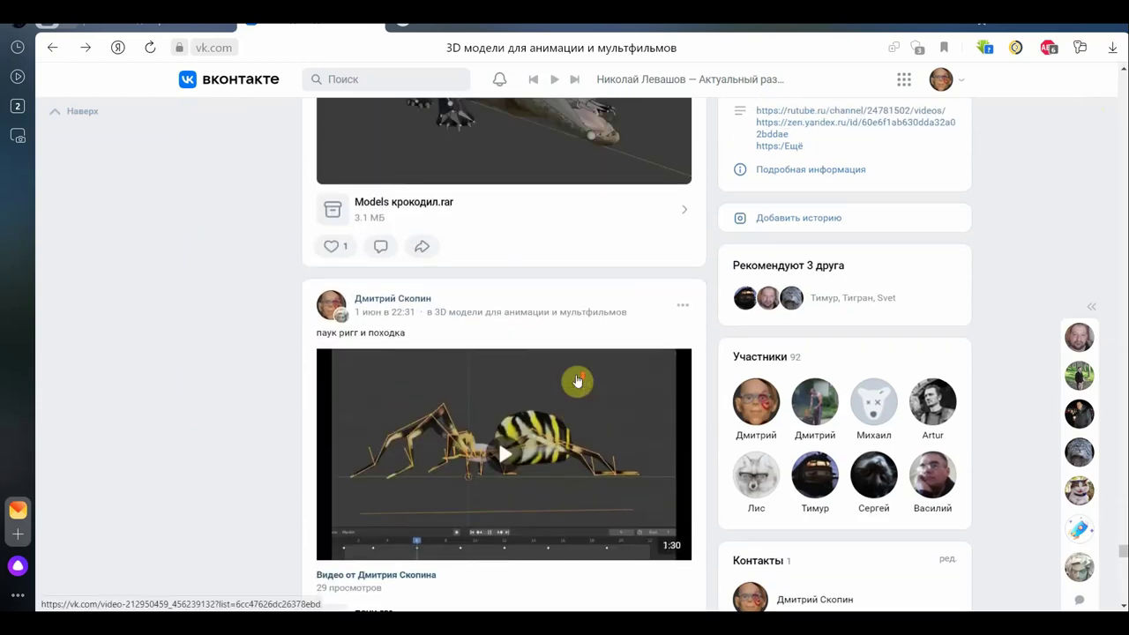
pyautogui.scroll(4, 578, 381)
pyautogui.scroll(-2, 517, 416)
pyautogui.scroll(-3, 509, 429)
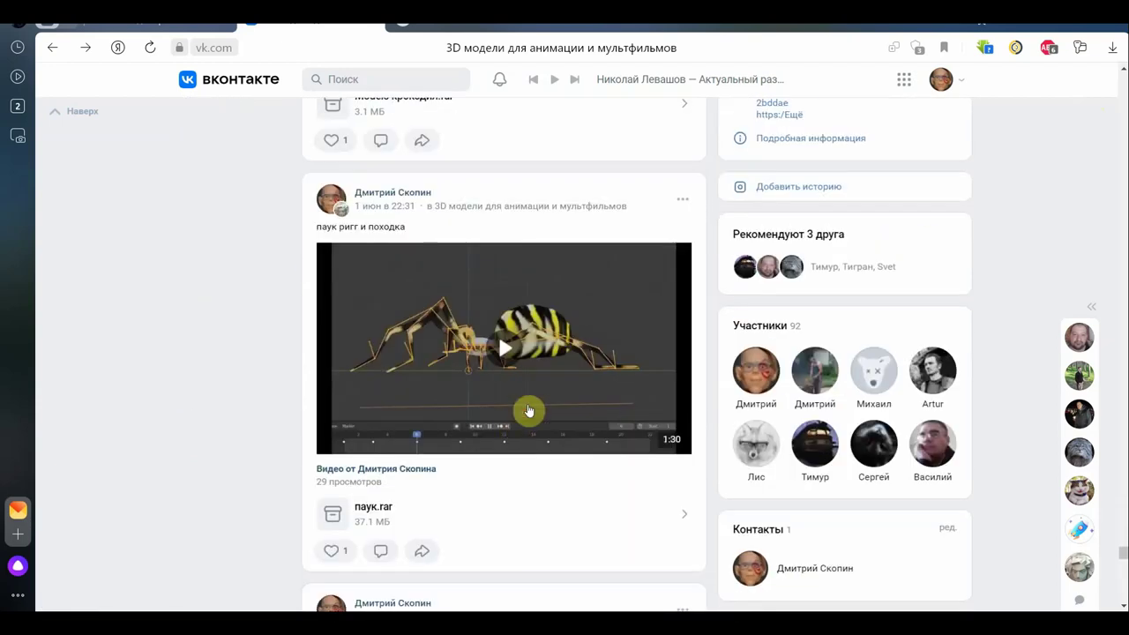
pyautogui.scroll(-4, 454, 386)
pyautogui.scroll(-4, 479, 386)
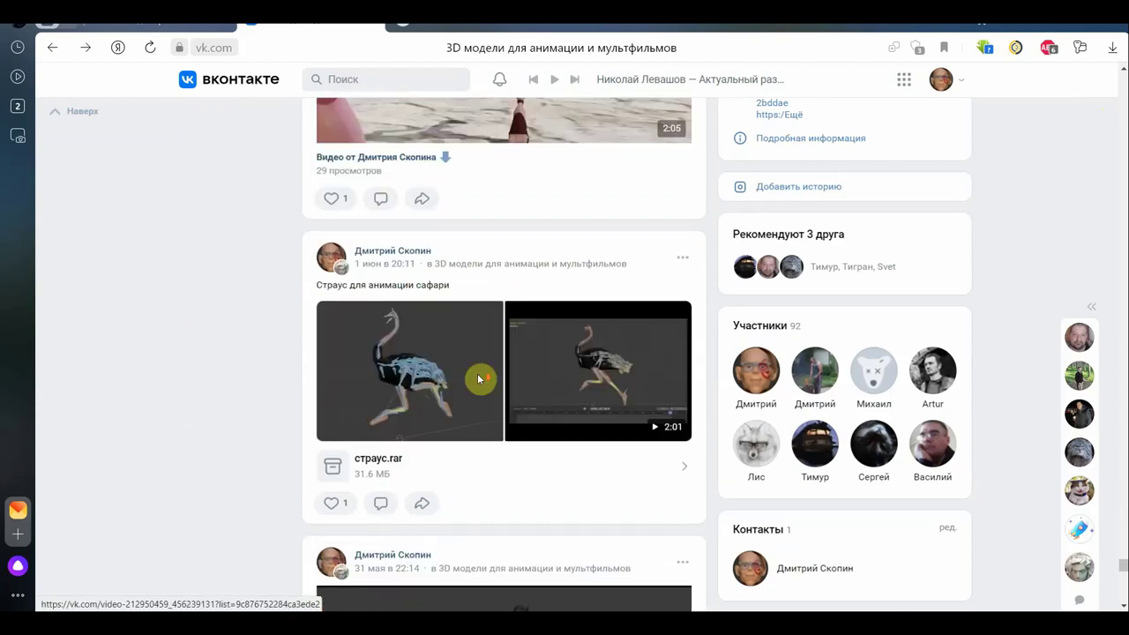
pyautogui.scroll(-2, 479, 380)
pyautogui.scroll(-3, 467, 291)
pyautogui.scroll(-3, 485, 323)
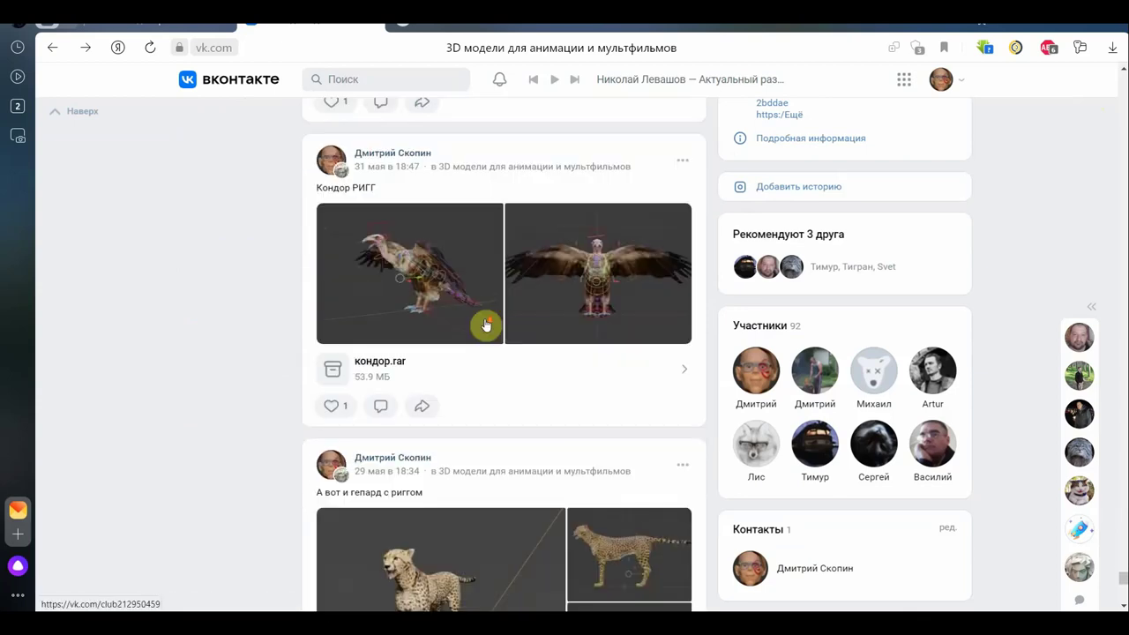
pyautogui.scroll(-3, 578, 287)
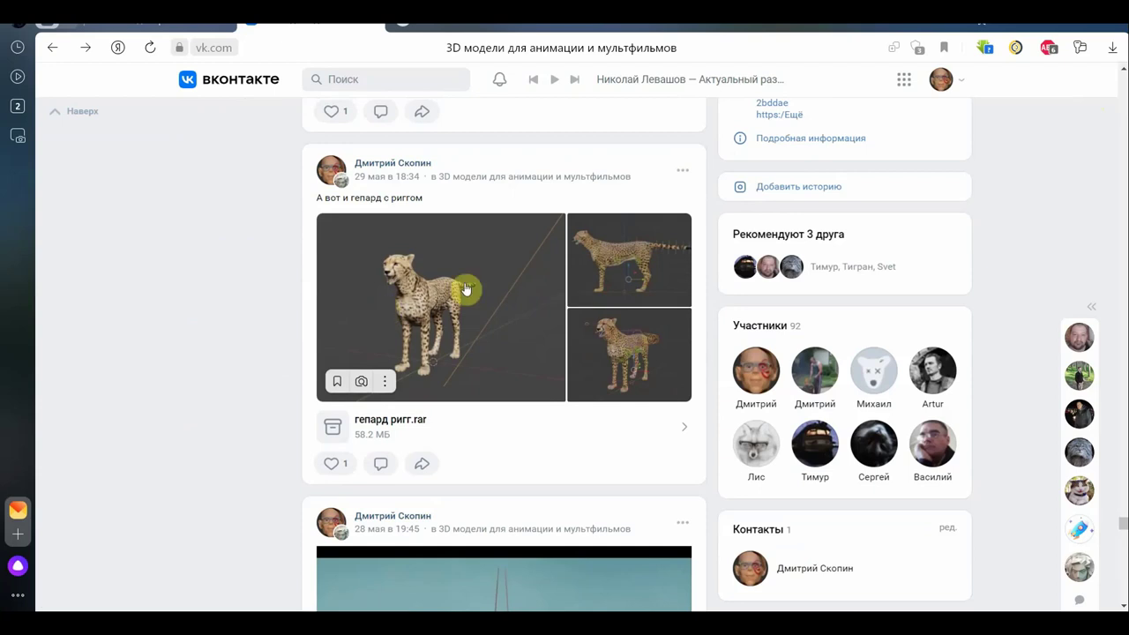
pyautogui.scroll(-4, 494, 323)
pyautogui.scroll(-4, 492, 324)
pyautogui.scroll(-4, 492, 325)
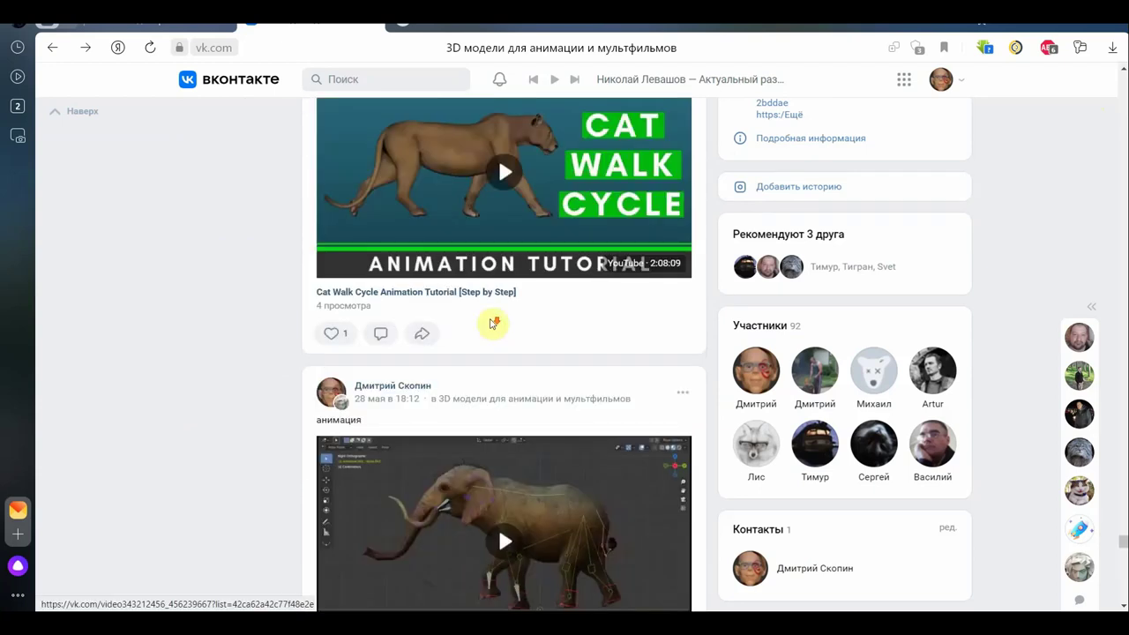
pyautogui.scroll(-4, 491, 325)
pyautogui.scroll(-4, 520, 264)
pyautogui.scroll(-1, 529, 252)
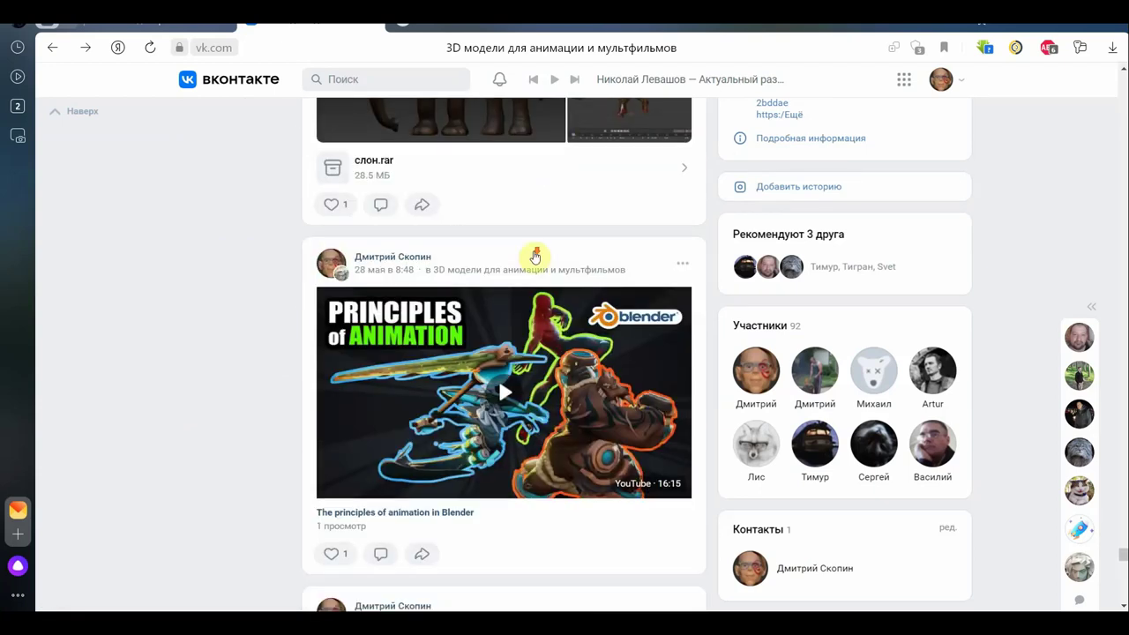
pyautogui.scroll(-3, 529, 256)
pyautogui.scroll(-3, 531, 264)
pyautogui.scroll(4, 531, 265)
pyautogui.scroll(-5, 524, 267)
pyautogui.scroll(-5, 479, 371)
pyautogui.scroll(-4, 494, 345)
pyautogui.scroll(-3, 492, 347)
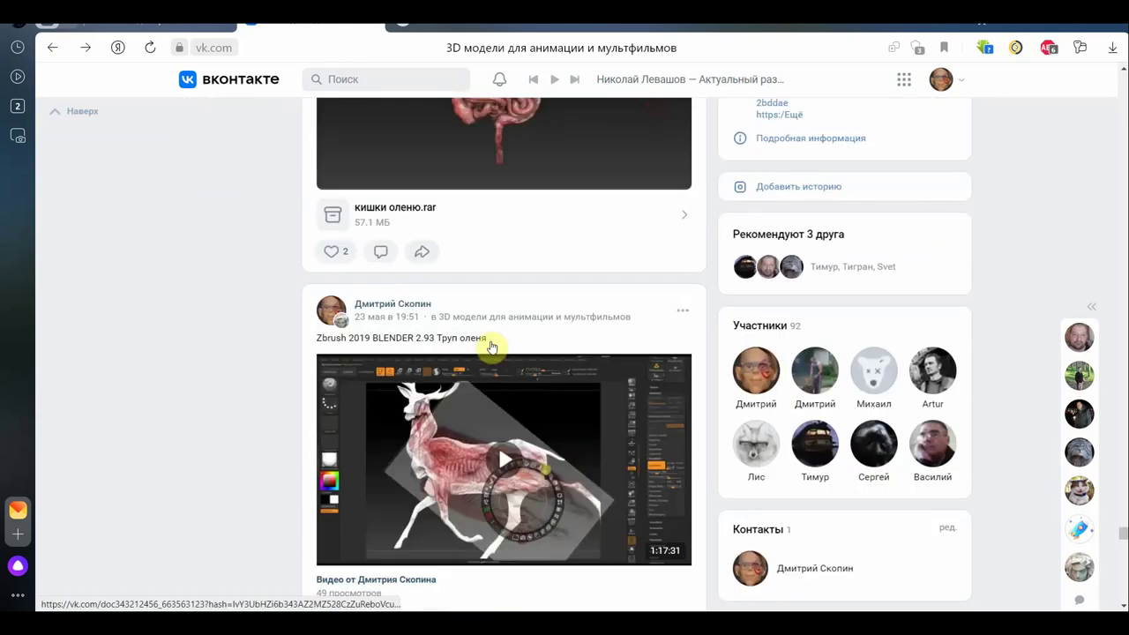
pyautogui.scroll(-3, 492, 347)
pyautogui.scroll(-3, 492, 347)
pyautogui.scroll(-3, 494, 347)
pyautogui.scroll(3, 494, 347)
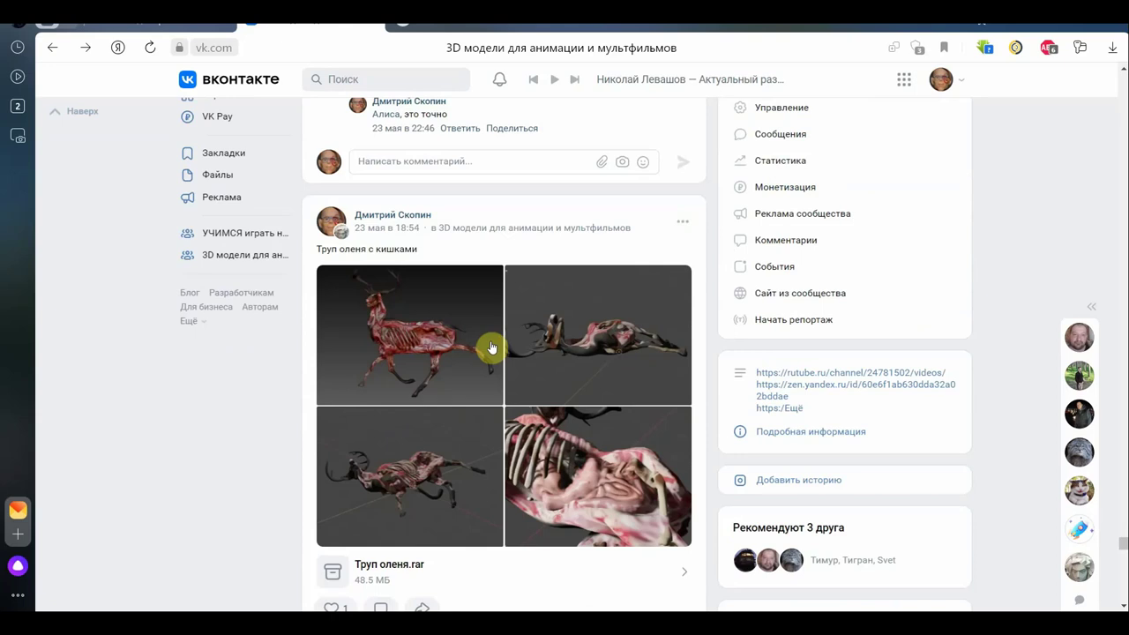
# Enlarge the deer carcass close-up, browse back to the deer on its side, then forward to photo 3 of 4
pyautogui.click(550, 462)
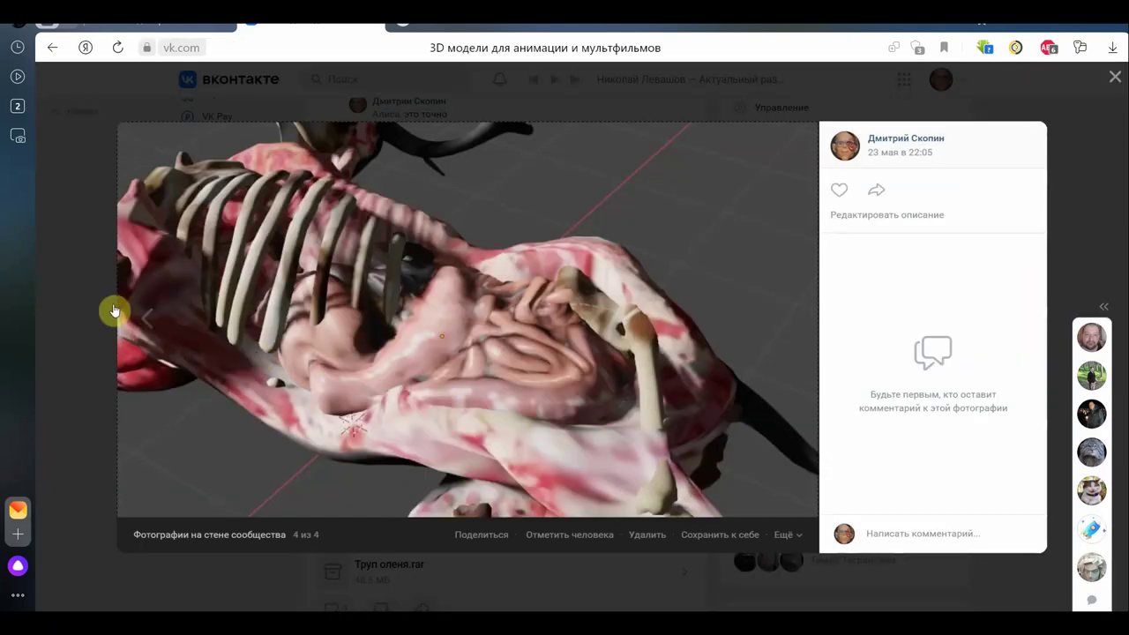
pyautogui.click(148, 322)
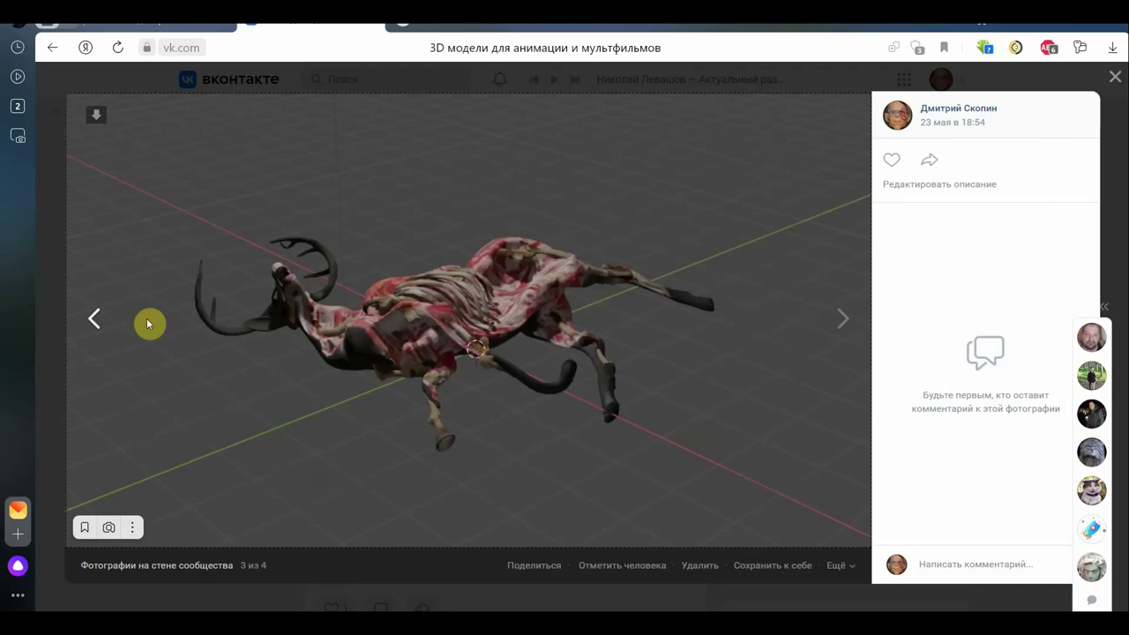
pyautogui.click(148, 323)
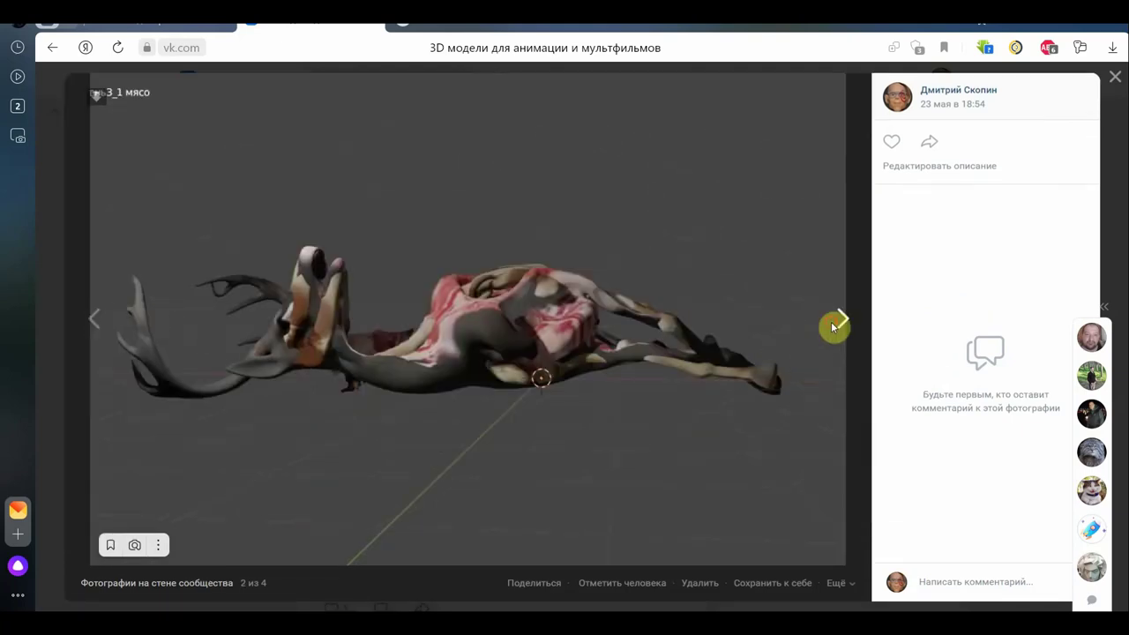
pyautogui.click(834, 325)
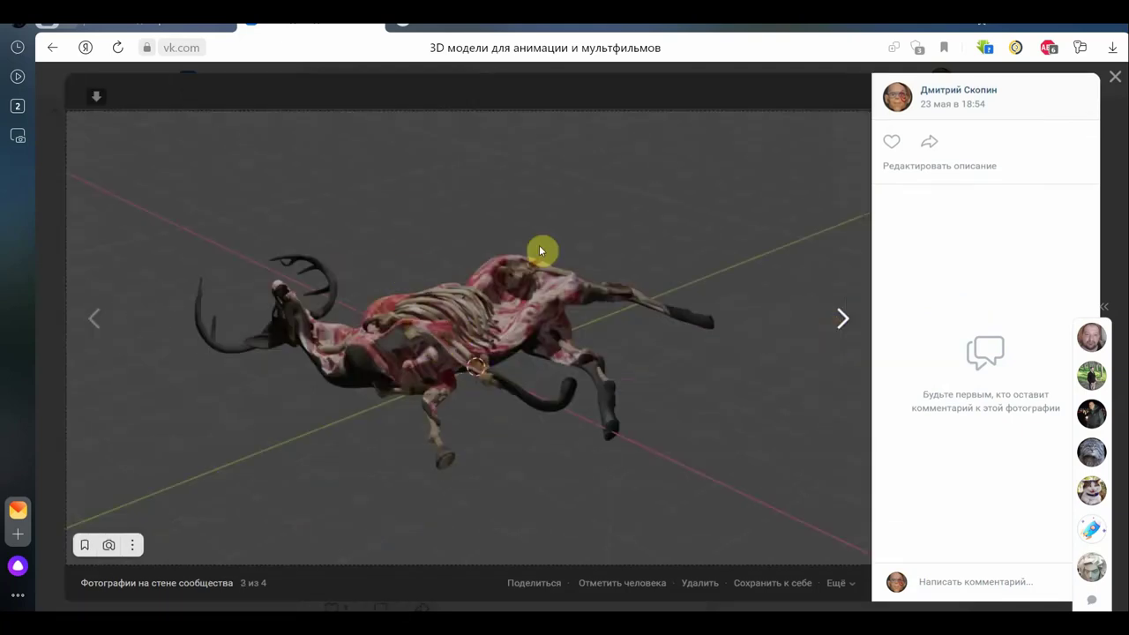
pyautogui.click(847, 318)
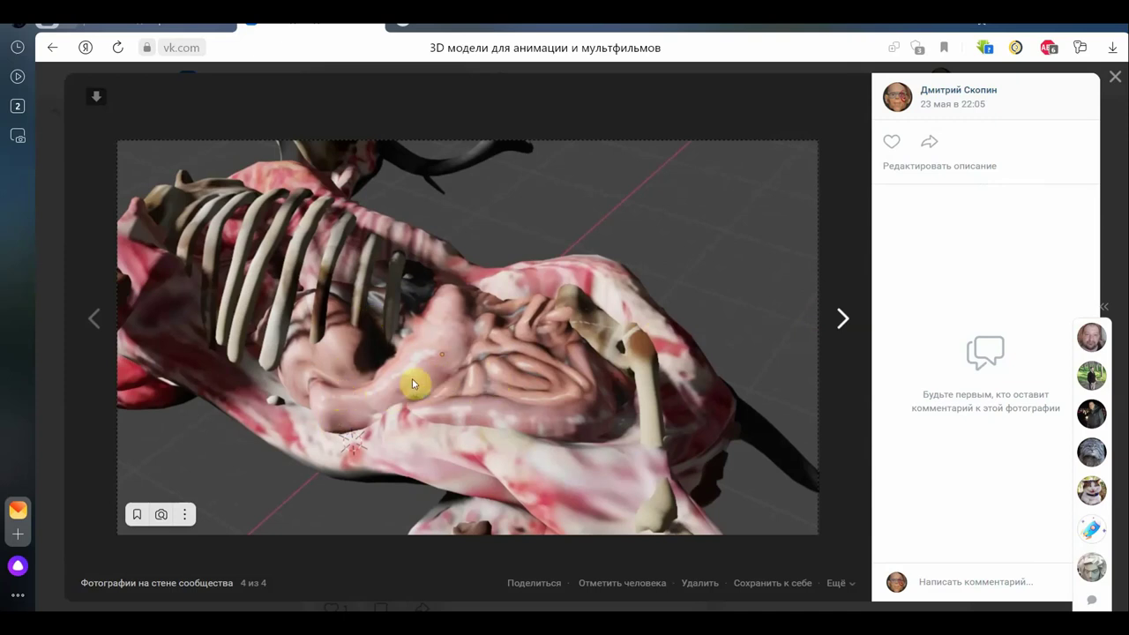
# Close the deer photo and scroll past the Cascadeur, wolf and YouTube posts to the 'лука из мульта' post
pyautogui.click(1117, 80)
pyautogui.scroll(-5, 582, 323)
pyautogui.scroll(-5, 569, 339)
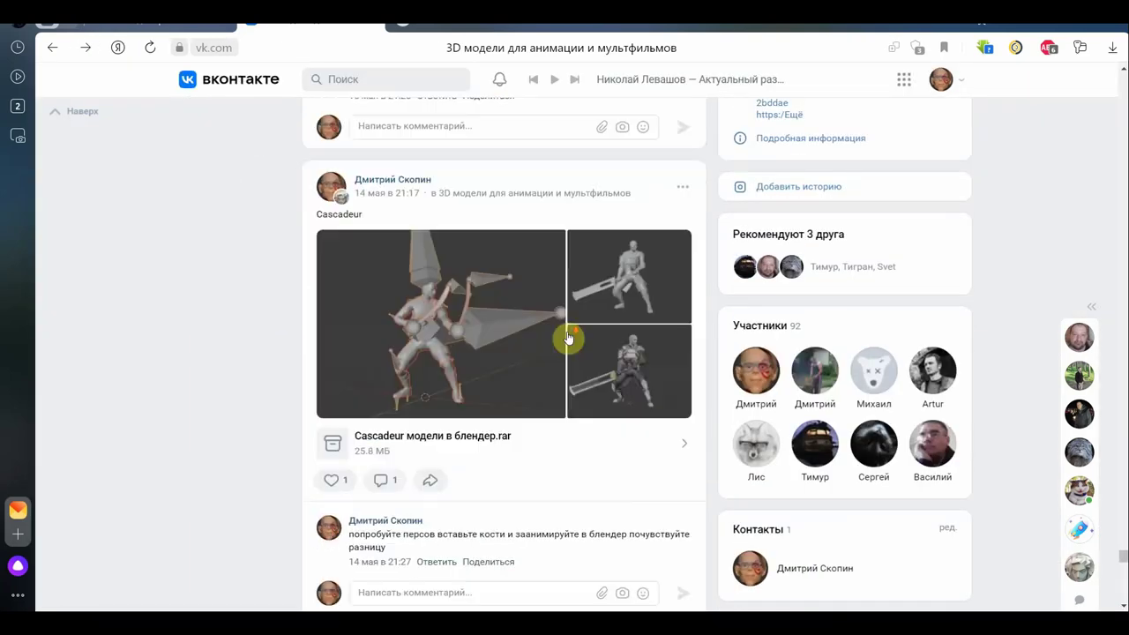
pyautogui.scroll(-5, 569, 339)
pyautogui.scroll(-5, 565, 344)
pyautogui.scroll(-5, 564, 344)
pyautogui.scroll(-5, 563, 351)
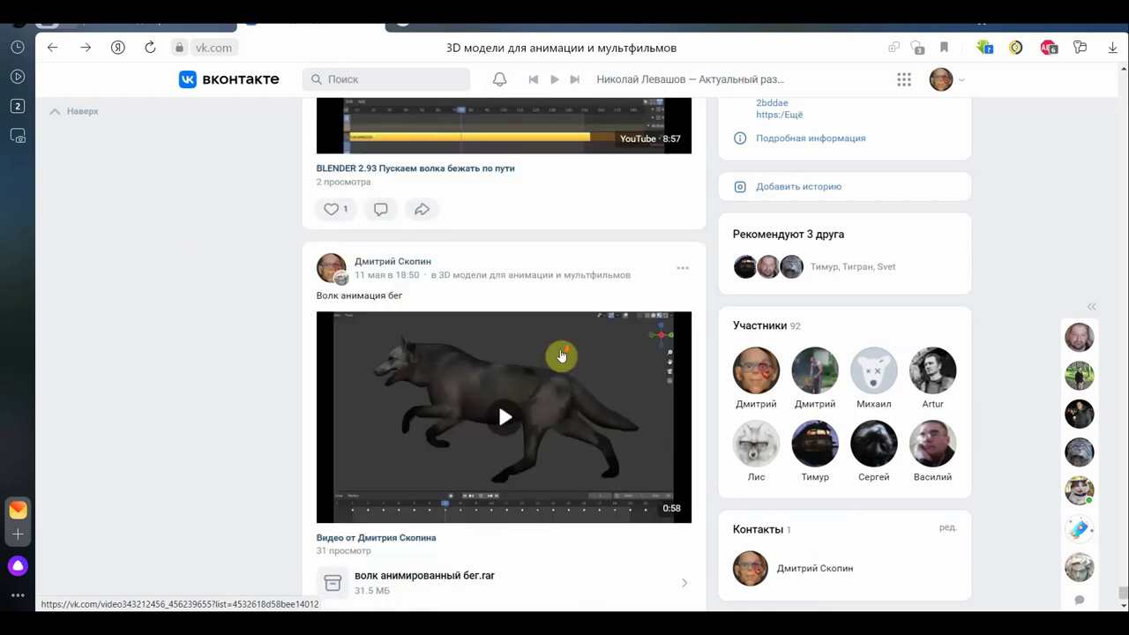
pyautogui.scroll(-5, 562, 356)
pyautogui.scroll(-5, 557, 358)
pyautogui.scroll(-5, 524, 305)
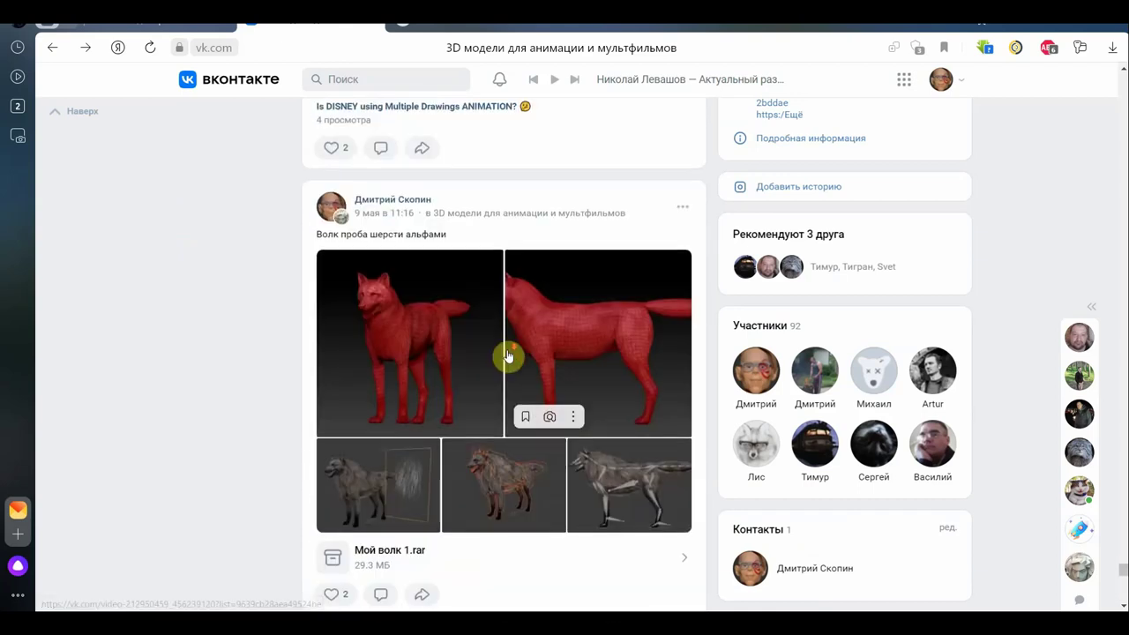
pyautogui.scroll(-5, 508, 356)
pyautogui.scroll(-5, 508, 355)
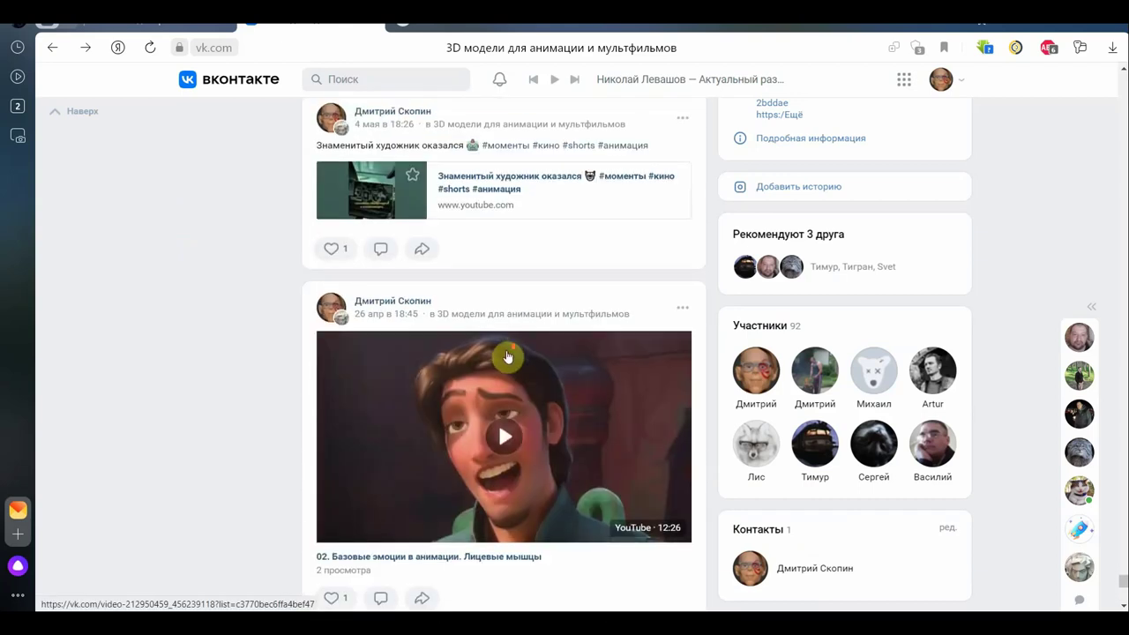
pyautogui.scroll(-5, 508, 362)
pyautogui.scroll(-5, 508, 364)
pyautogui.scroll(-5, 510, 365)
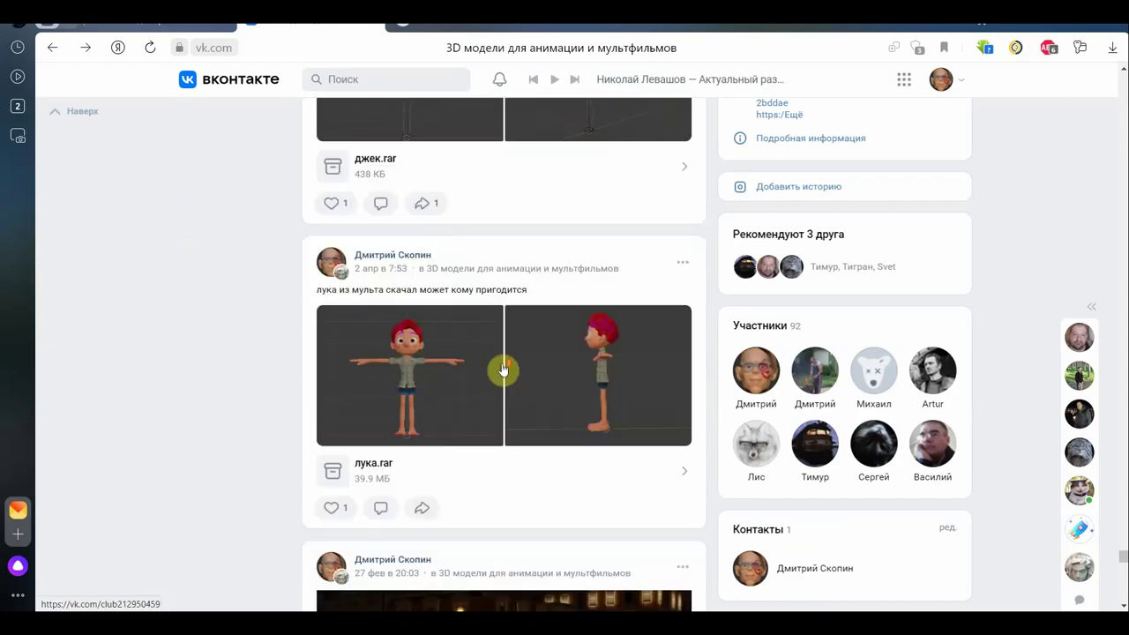